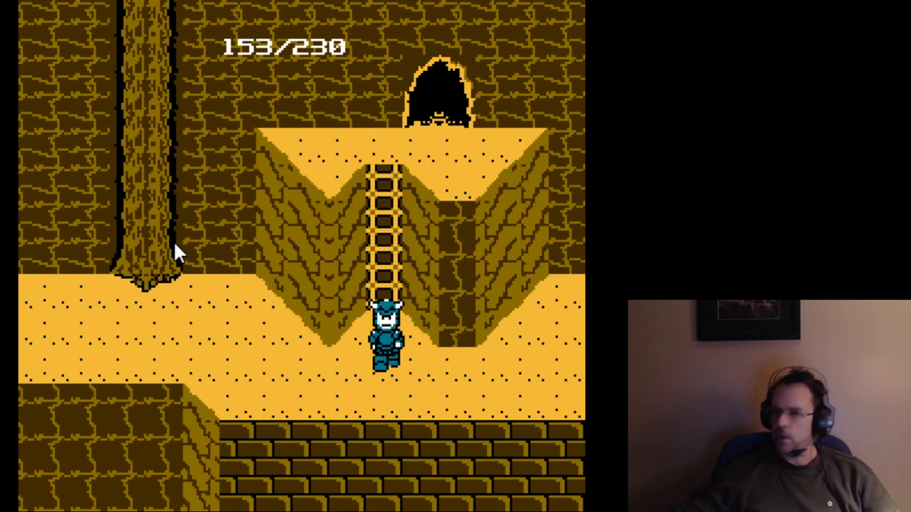
Open the character's status screen in the Deadly Towers game.
{"action": "key", "text": "Return"}
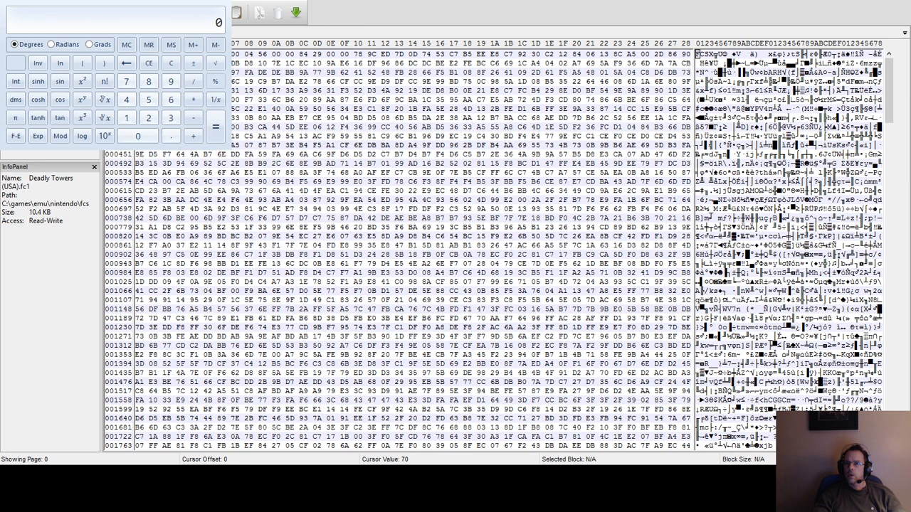
Switch the calculator to programmer mode and convert decimal 153 to hexadecimal.
{"action": "left_click_drag", "start_coordinate": [114, 3], "coordinate": [434, 213]}
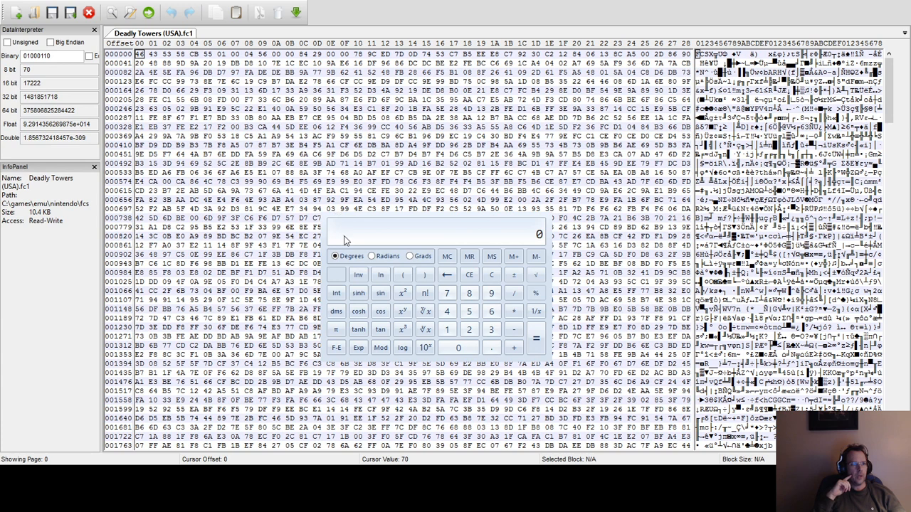
{"action": "key", "text": "alt+3"}
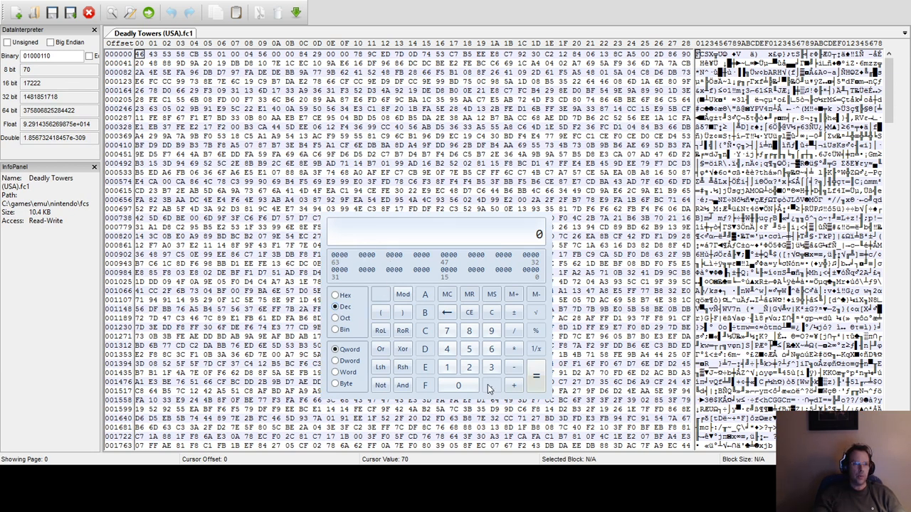
{"action": "left_click", "coordinate": [447, 367]}
{"action": "left_click", "coordinate": [469, 349]}
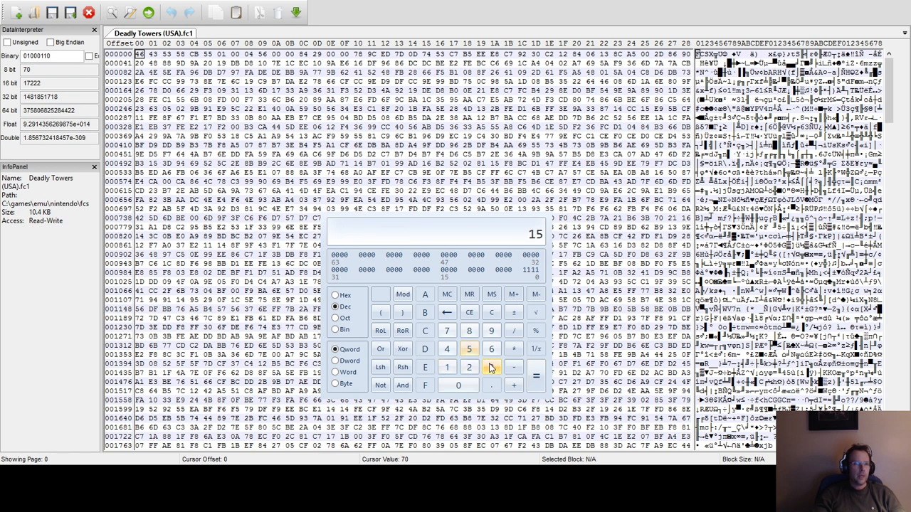
{"action": "left_click", "coordinate": [491, 366]}
{"action": "left_click", "coordinate": [342, 296]}
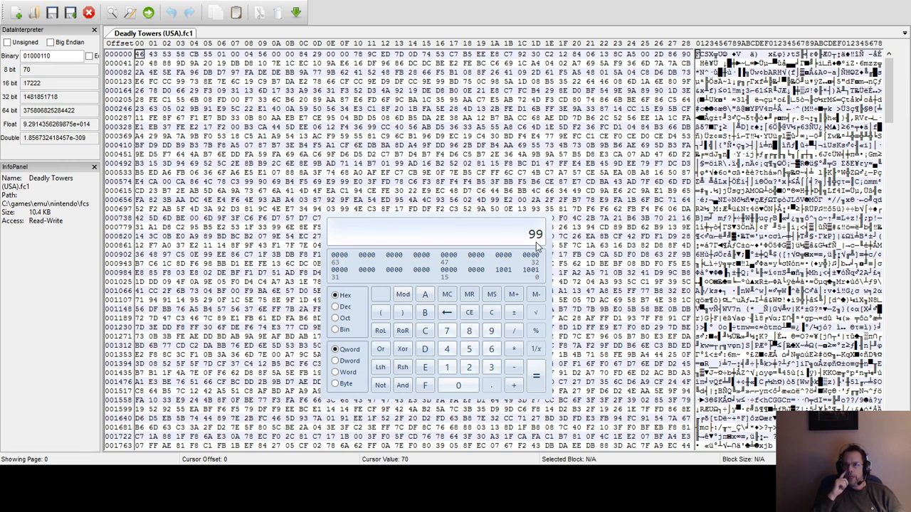
Clear the calculator and convert decimal 230 to hexadecimal.
{"action": "left_click", "coordinate": [492, 313]}
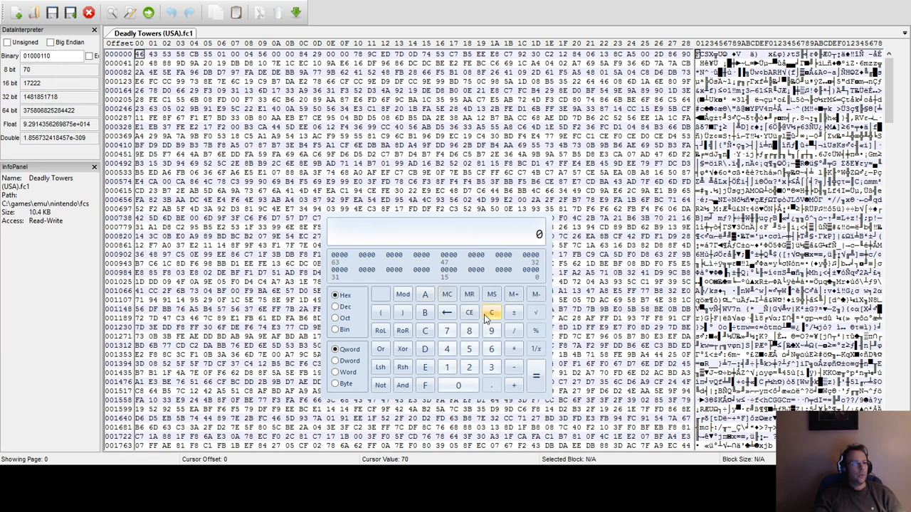
{"action": "left_click", "coordinate": [339, 307]}
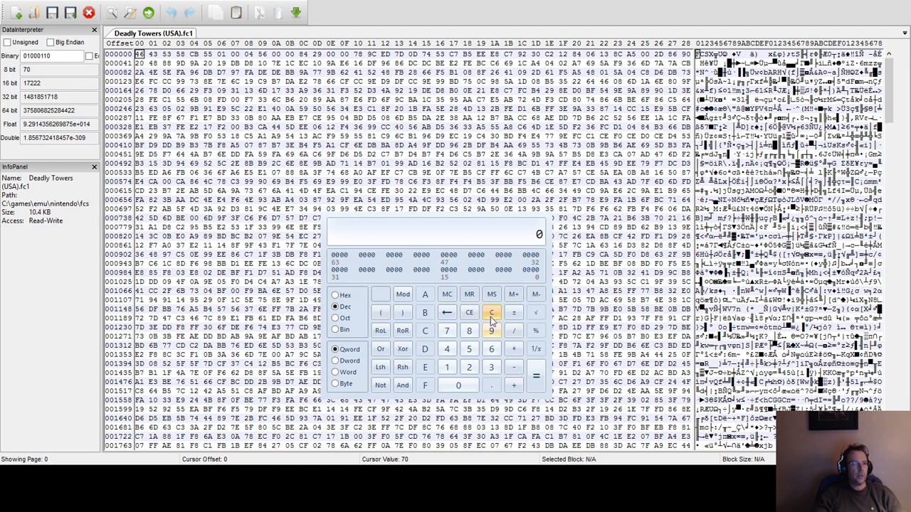
{"action": "type", "text": "230"}
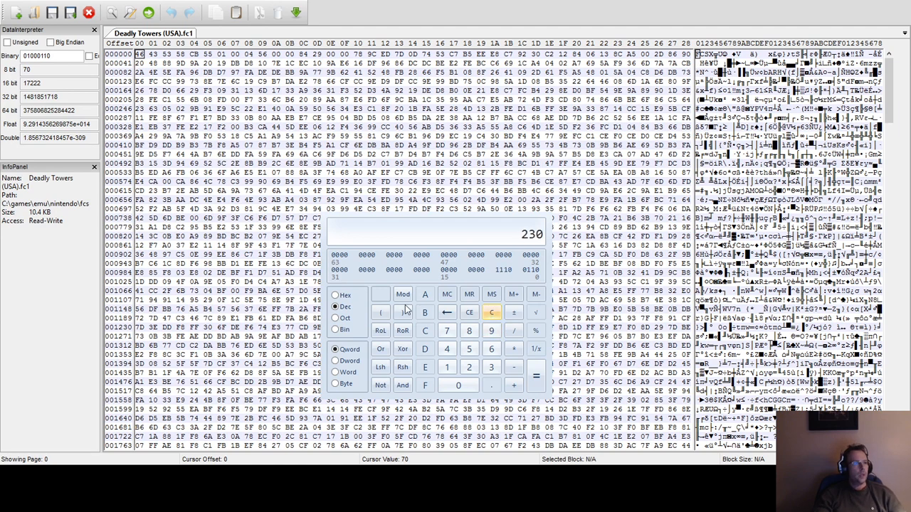
{"action": "left_click", "coordinate": [344, 296]}
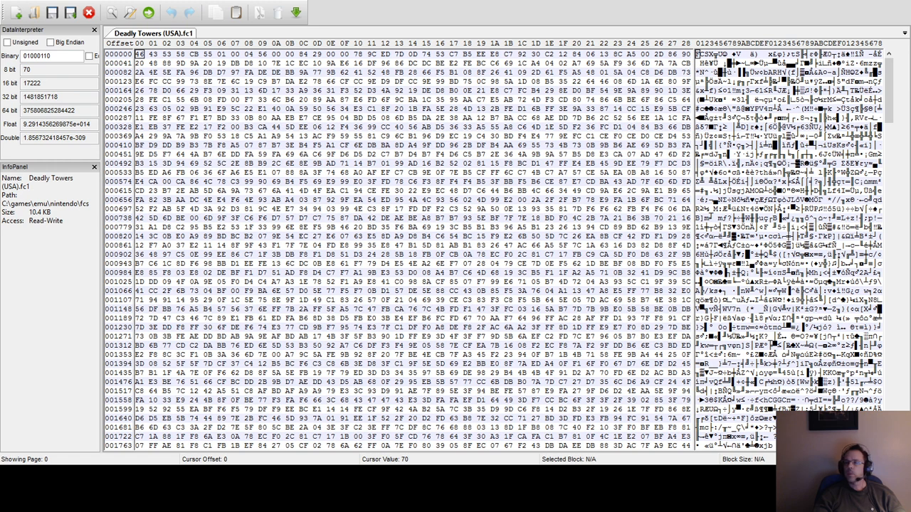
Search the Deadly Towers (USA).fc1 save-state file for the hex byte E6 and go to its next occurrence at offset 123.
{"action": "left_click", "coordinate": [249, 55]}
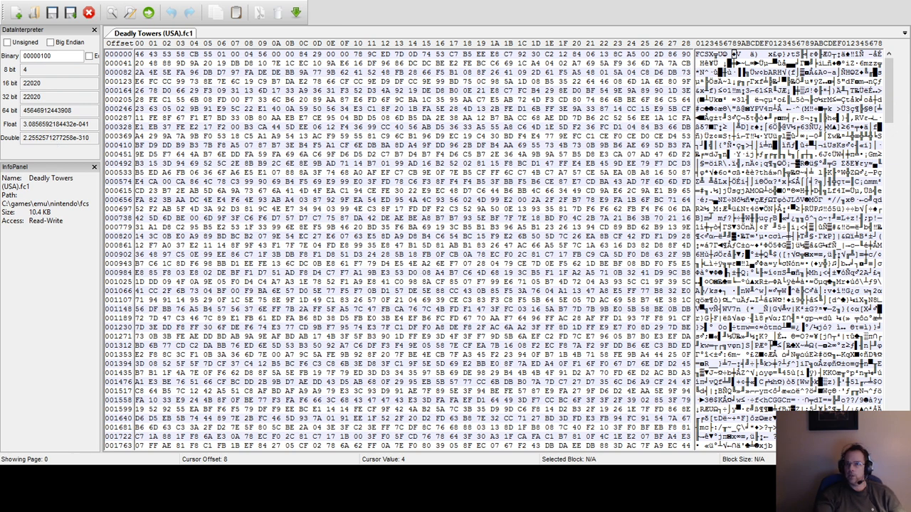
{"action": "left_click", "coordinate": [571, 212]}
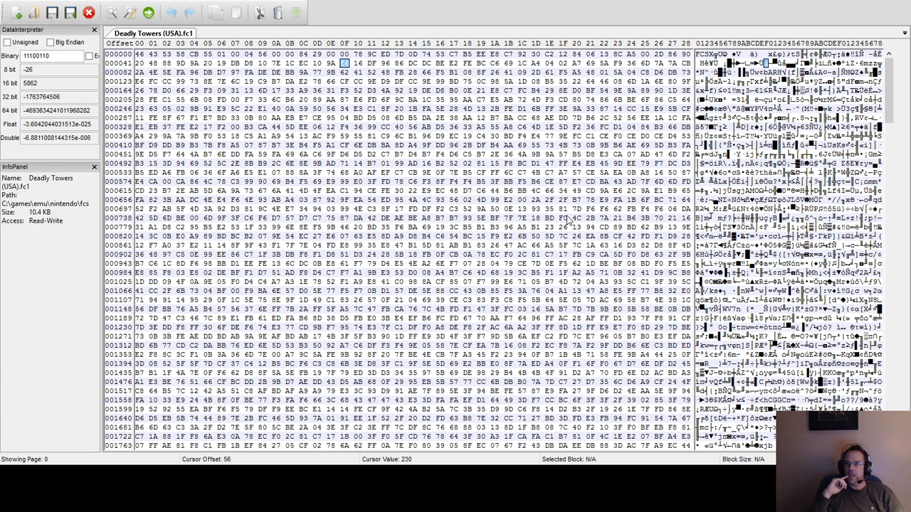
{"action": "key", "text": "F3"}
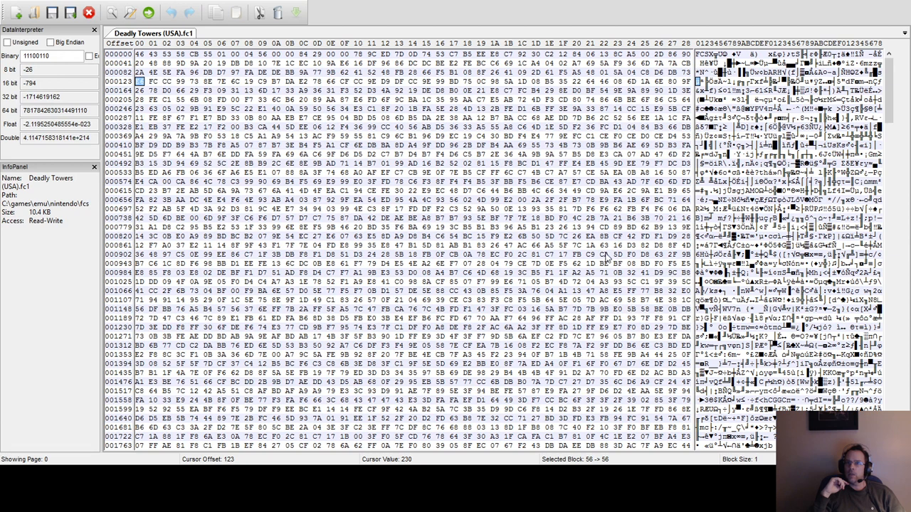
Inspect the bytes following offset 123 and try replacing the 99 byte at offset 126 with E6.
{"action": "left_click", "coordinate": [165, 83]}
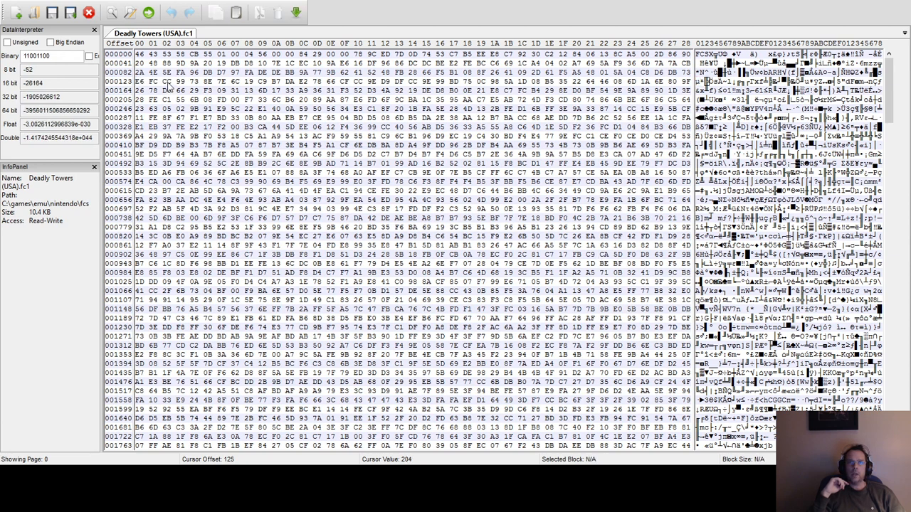
{"action": "left_click", "coordinate": [181, 83]}
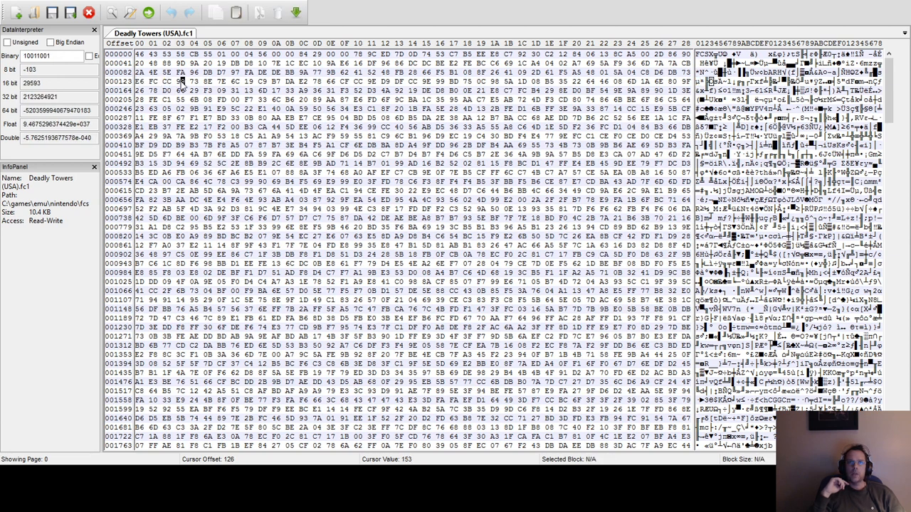
{"action": "left_click_drag", "start_coordinate": [182, 82], "coordinate": [179, 87]}
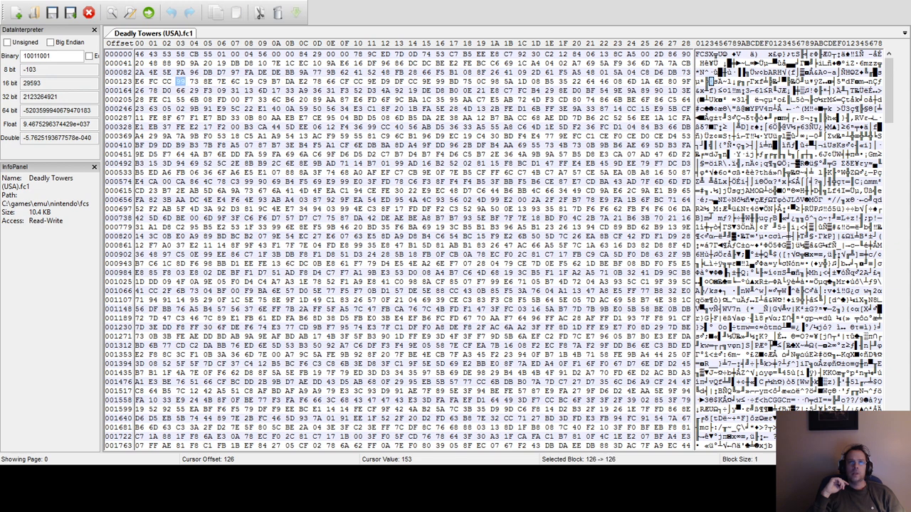
{"action": "left_click", "coordinate": [142, 82]}
{"action": "left_click_drag", "start_coordinate": [181, 83], "coordinate": [183, 83]}
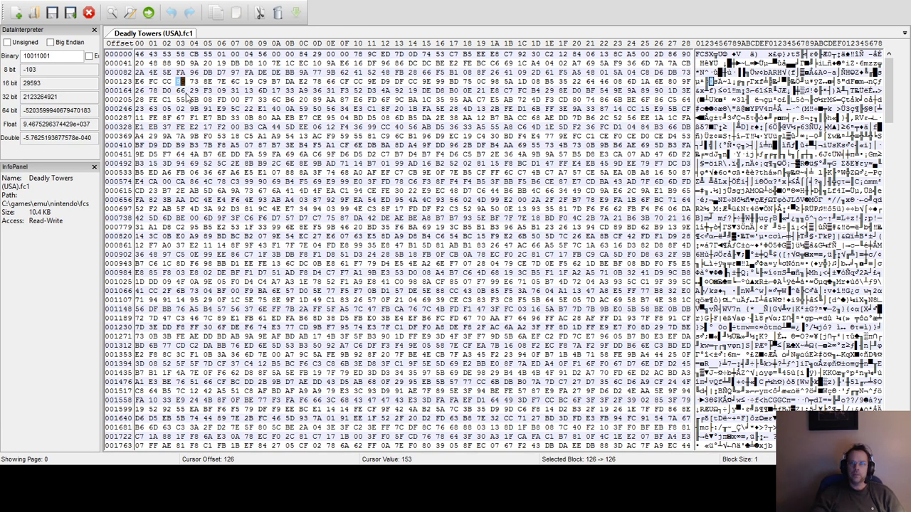
{"action": "left_click", "coordinate": [179, 83]}
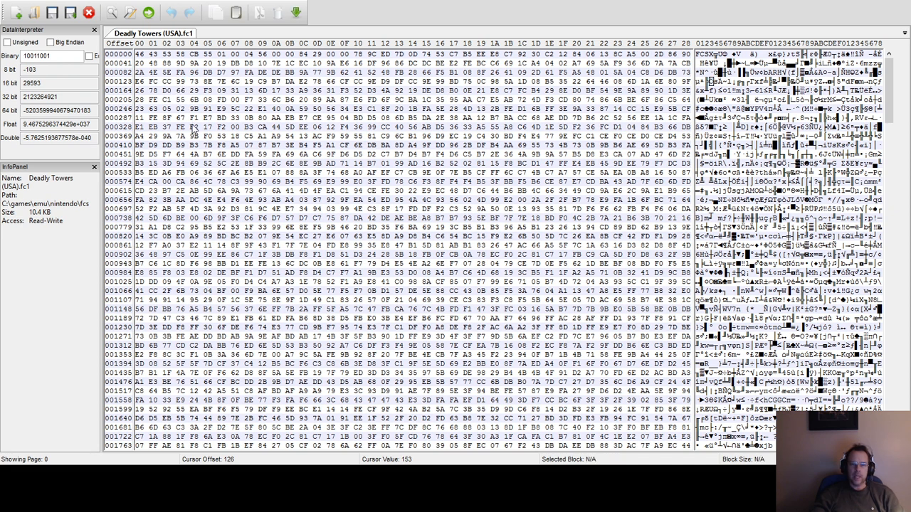
{"action": "type", "text": "e6"}
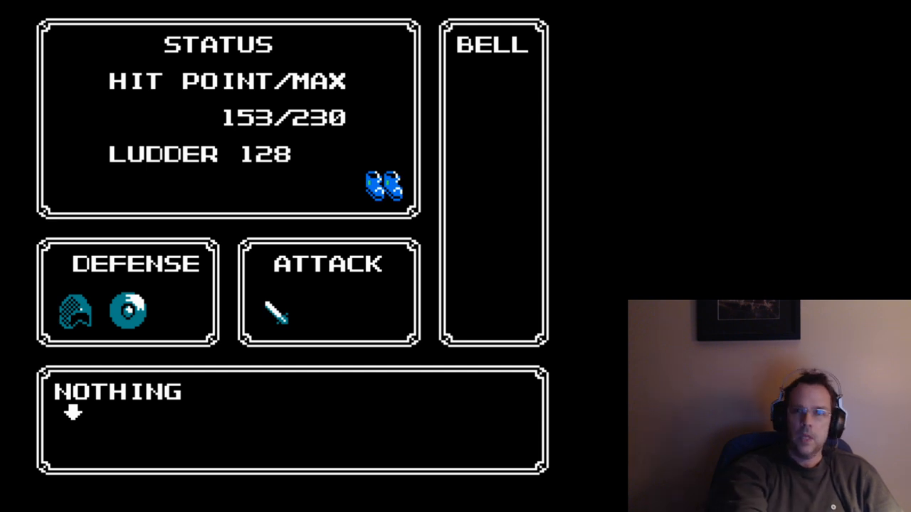
Switch to the game emulator and reload the saved state to check the hit points.
{"action": "key", "text": "F7"}
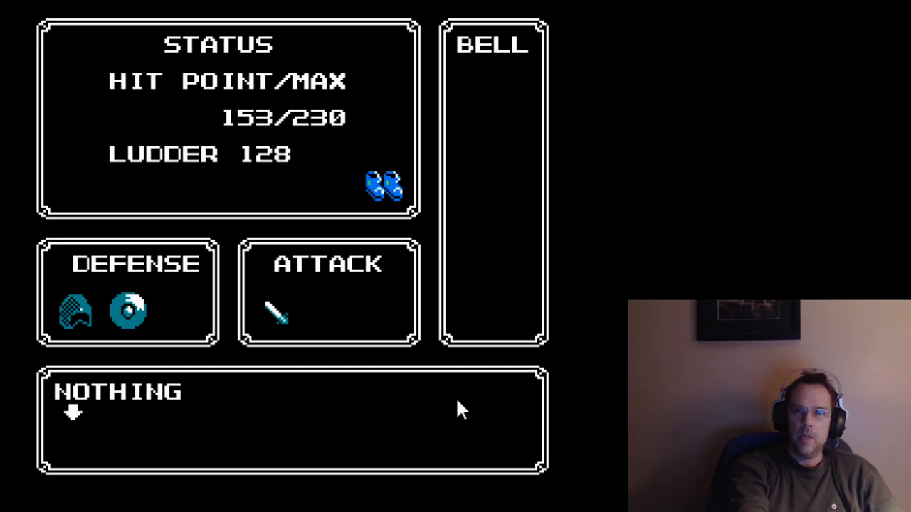
{"action": "key", "text": "F7"}
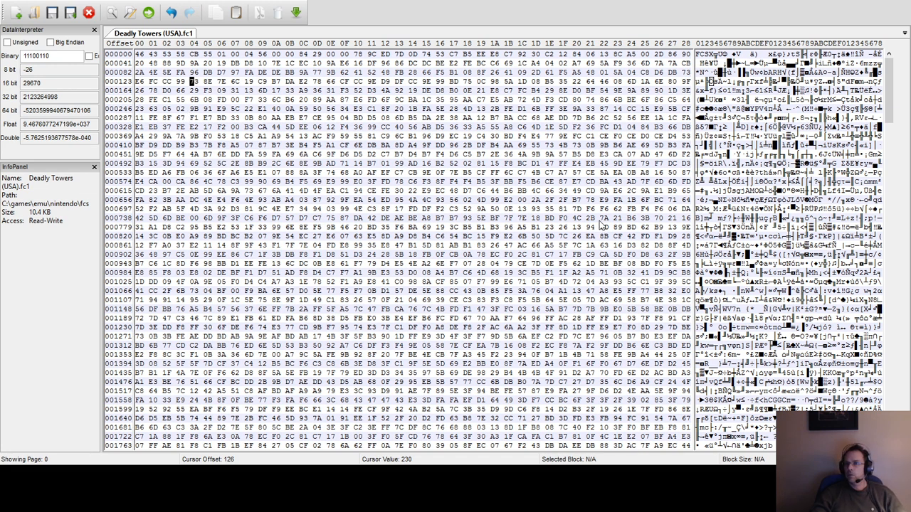
Find further E6 bytes up to offset 1052 and try replacing the 99 byte at offset 1051 with E6.
{"action": "key", "text": "F3"}
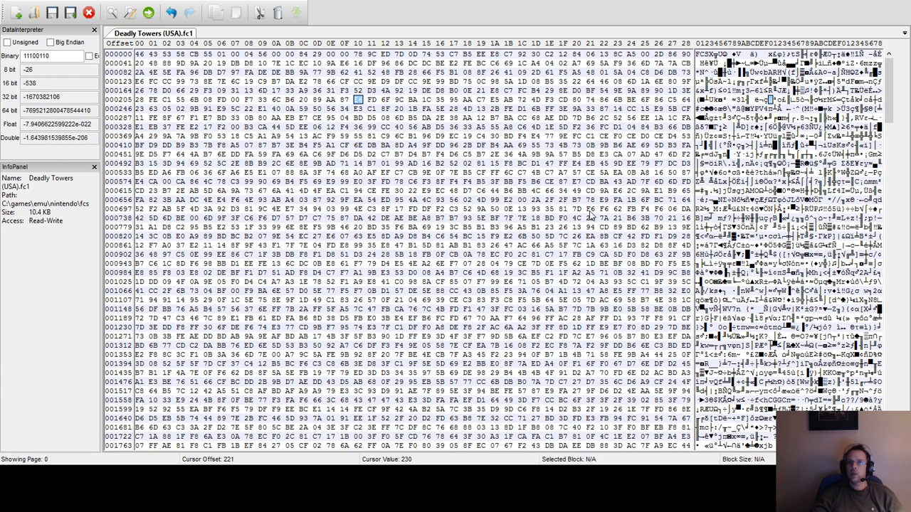
{"action": "key", "text": "F3"}
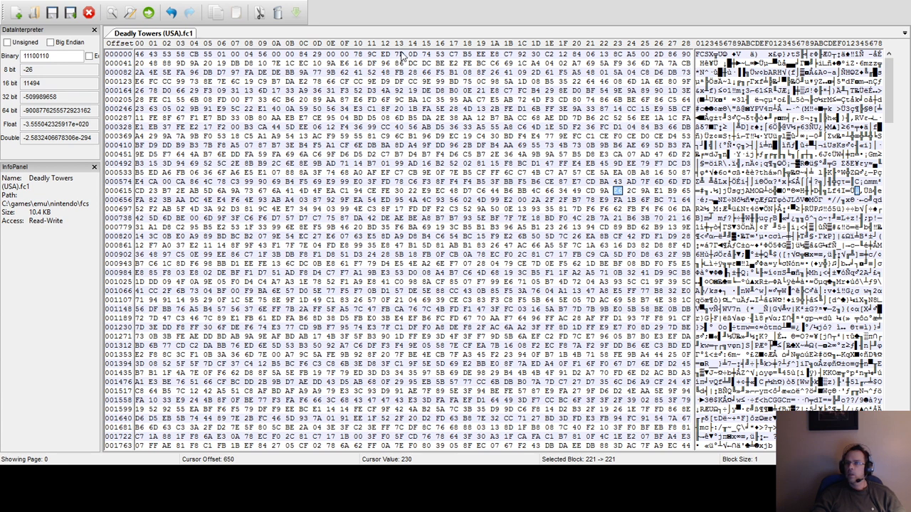
{"action": "key", "text": "F3"}
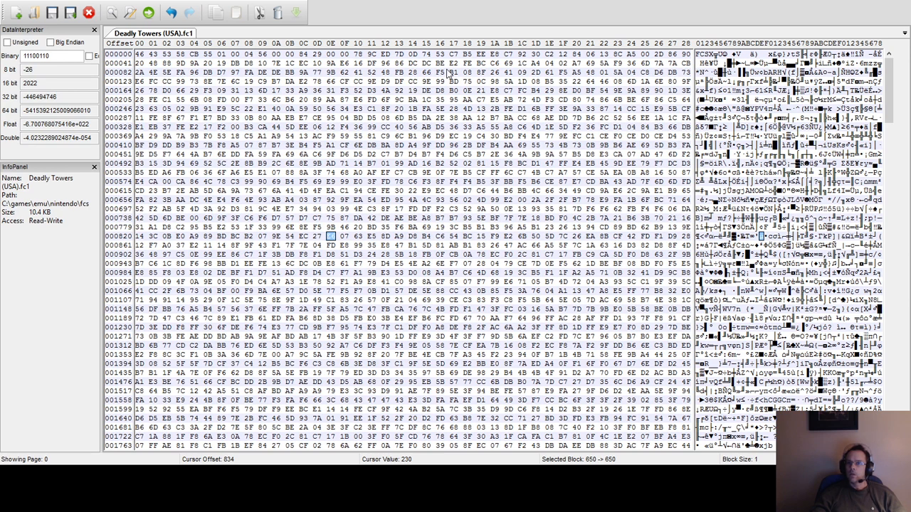
{"action": "key", "text": "F3"}
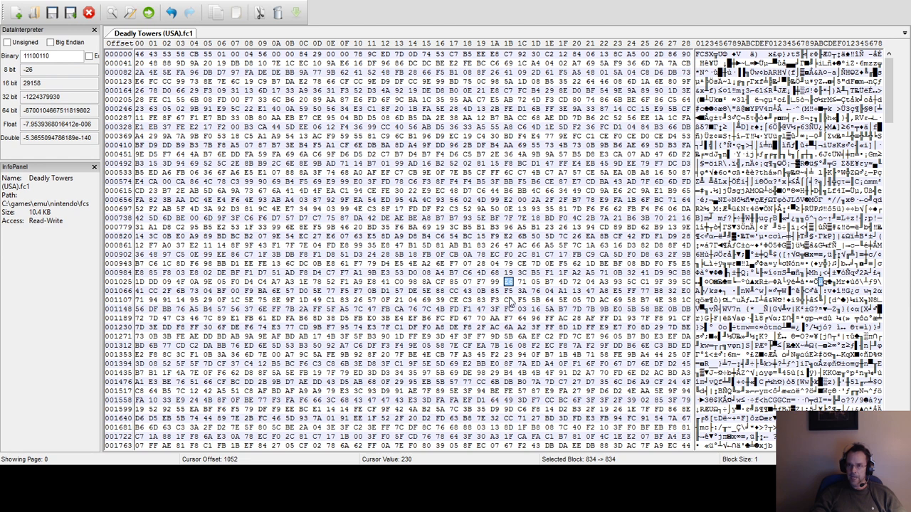
{"action": "left_click", "coordinate": [495, 283]}
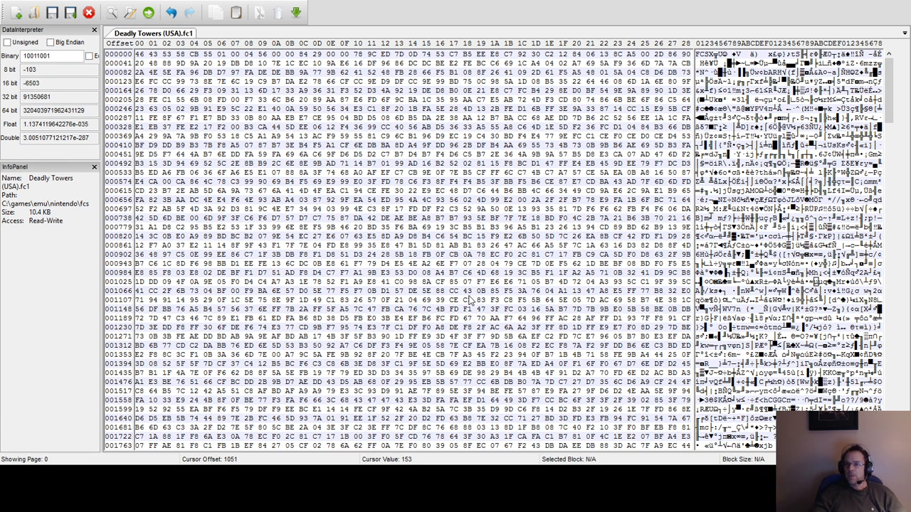
Search from offset 760 back to the edited byte at offset 1051 and restore it to 99.
{"action": "left_click", "coordinate": [444, 218]}
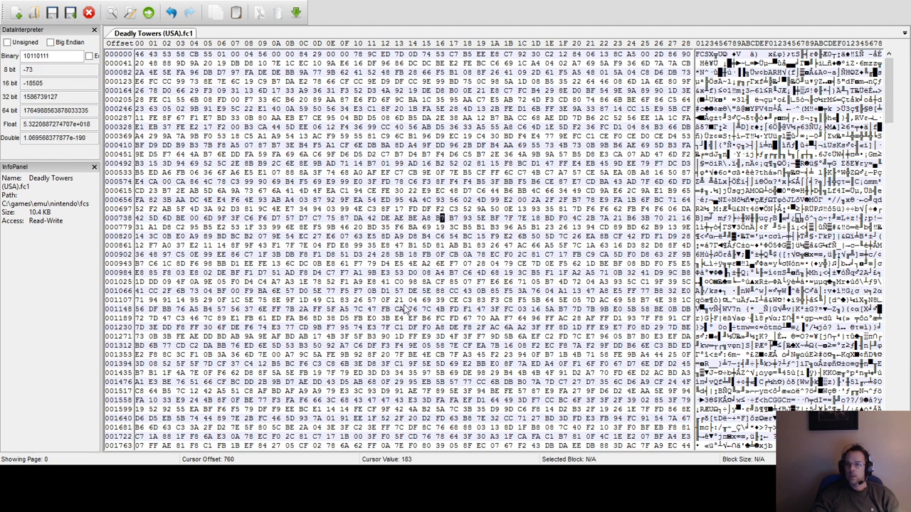
{"action": "key", "text": "F3"}
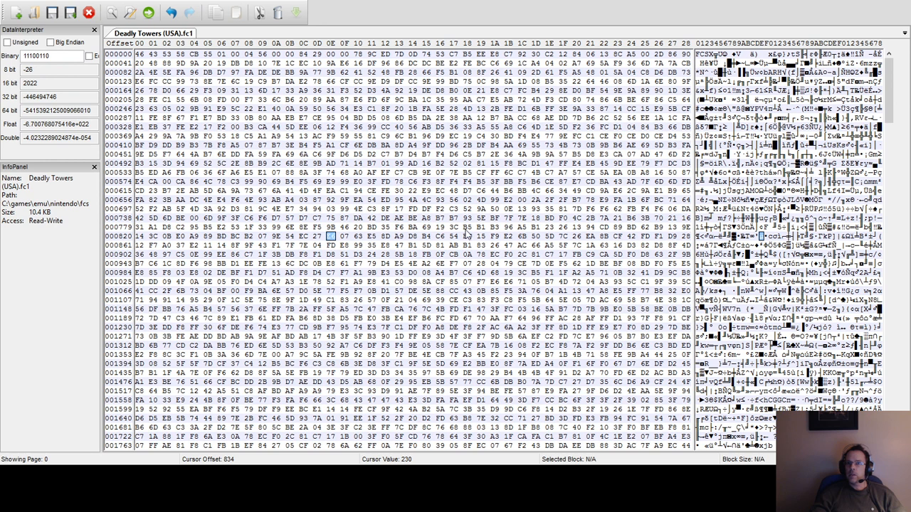
{"action": "key", "text": "F3"}
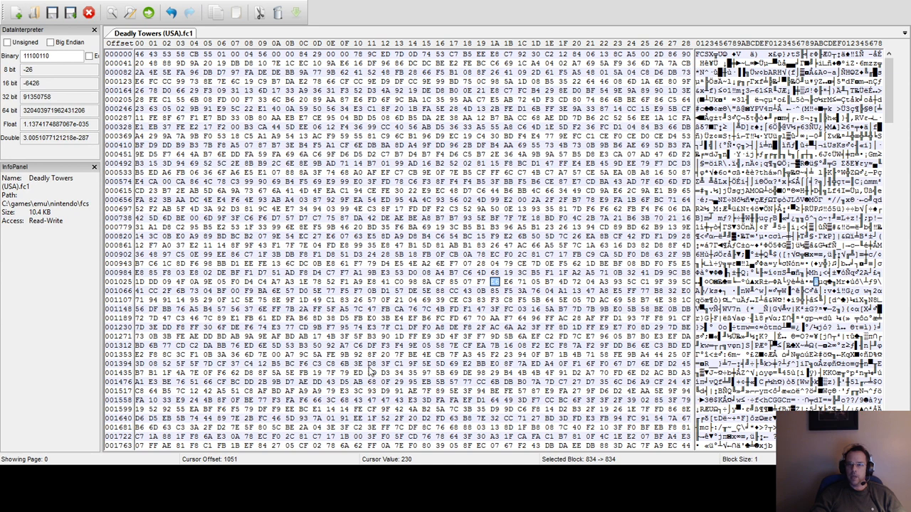
{"action": "left_click", "coordinate": [495, 285]}
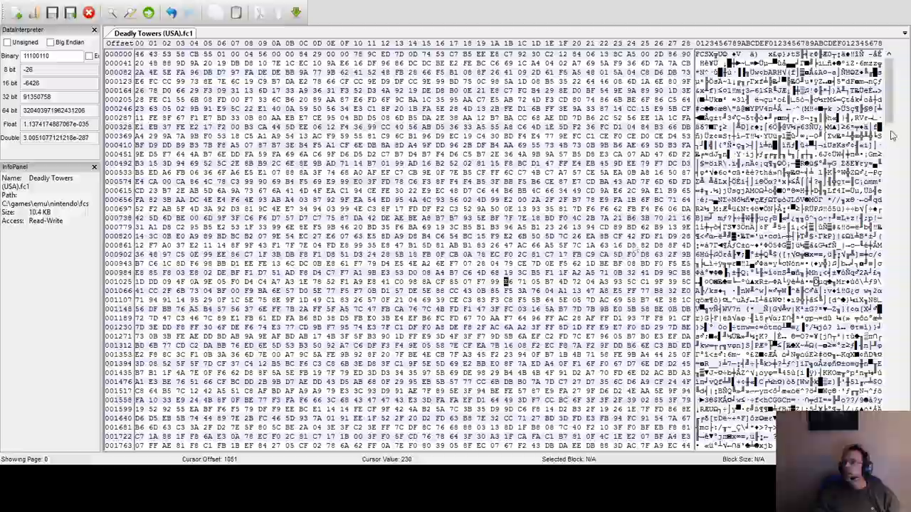
Continue searching for E6 bytes beyond offset 1096 and examine the bytes around each occurrence.
{"action": "left_click_drag", "start_coordinate": [893, 106], "coordinate": [885, 84]}
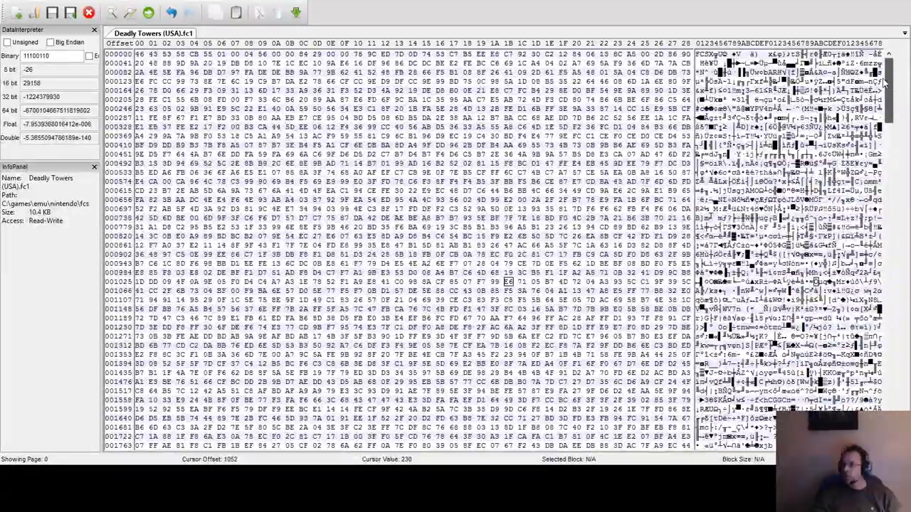
{"action": "left_click", "coordinate": [549, 291]}
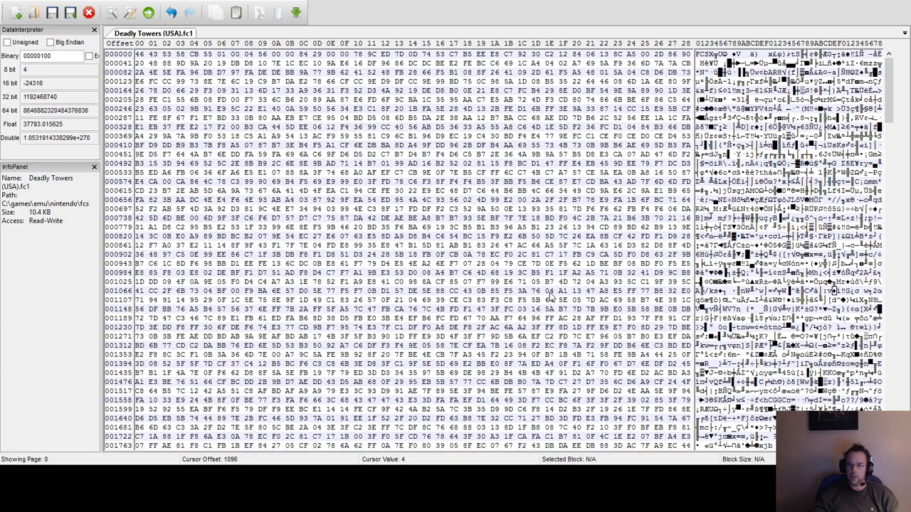
{"action": "key", "text": "F3"}
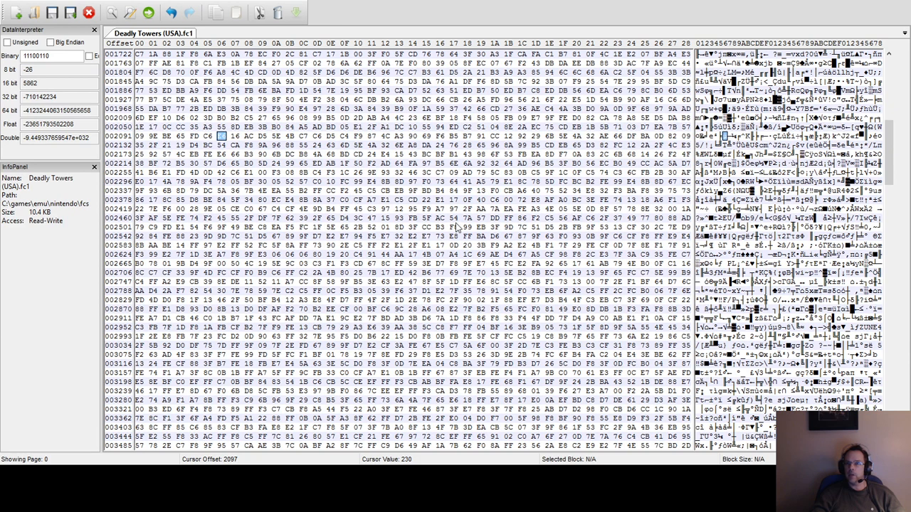
{"action": "key", "text": "F3"}
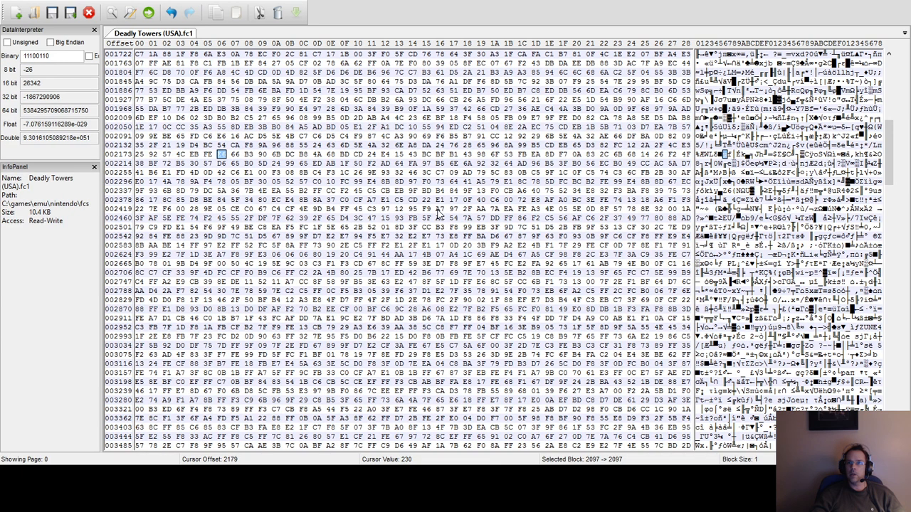
{"action": "key", "text": "F3"}
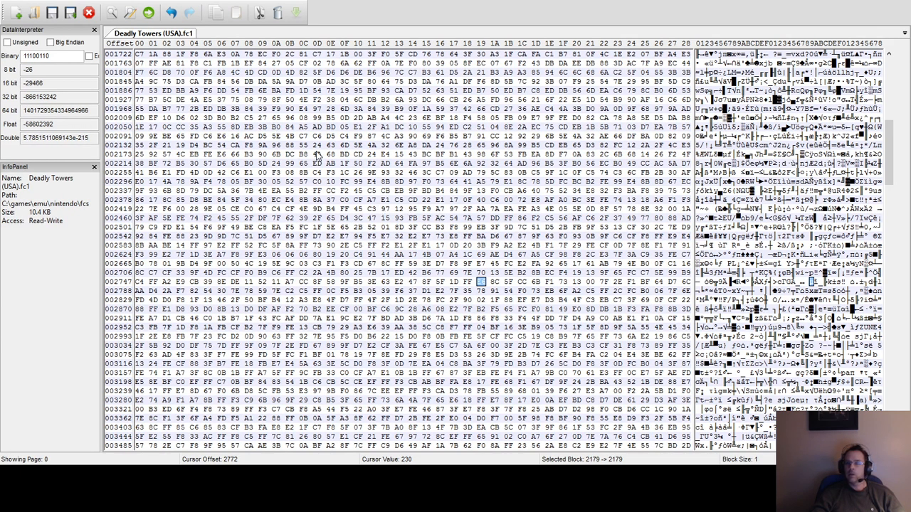
{"action": "key", "text": "F3"}
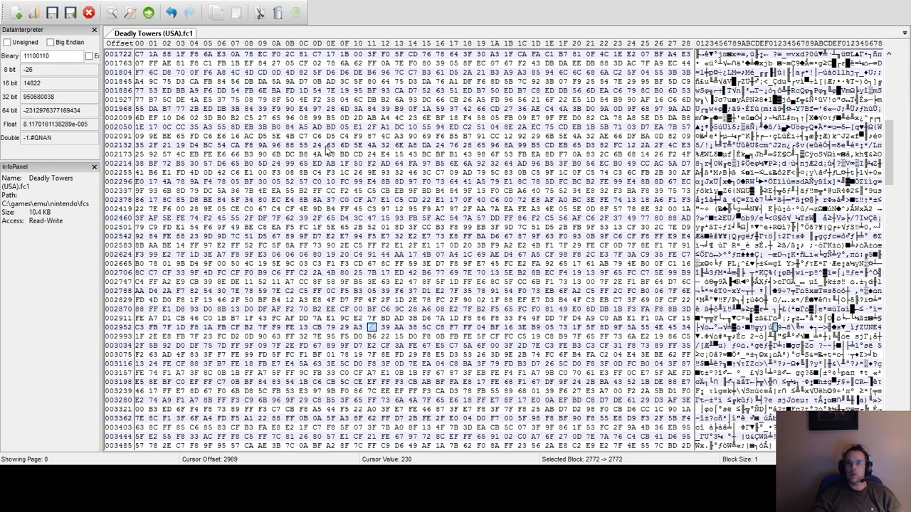
Continue searching the save-state file for E6 bytes beyond offset 2969, examine each occurrence, and return toward the start of the file.
{"action": "key", "text": "F3"}
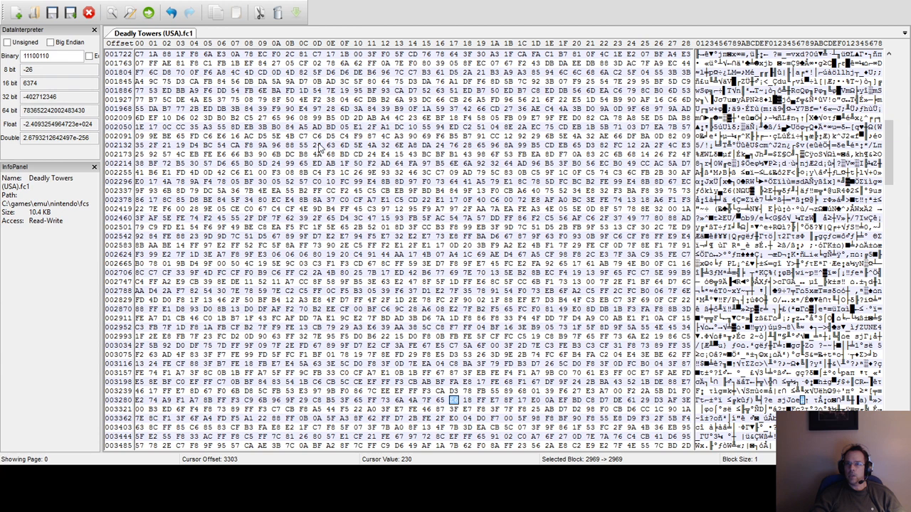
{"action": "key", "text": "F3"}
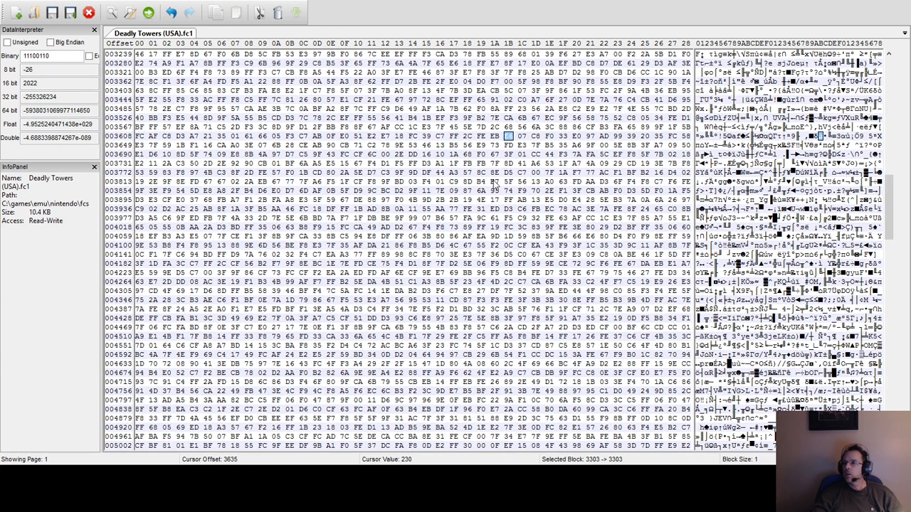
{"action": "key", "text": "F3"}
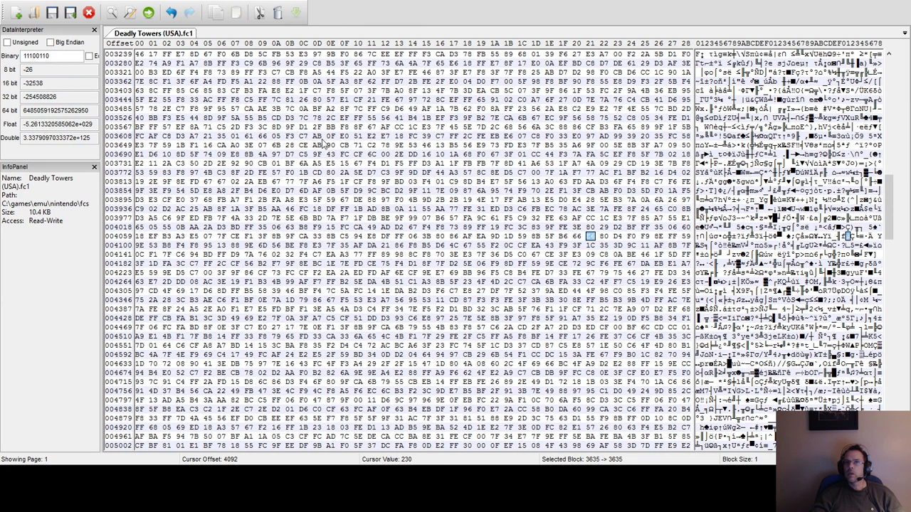
{"action": "key", "text": "F3"}
{"action": "key", "text": "F3"}
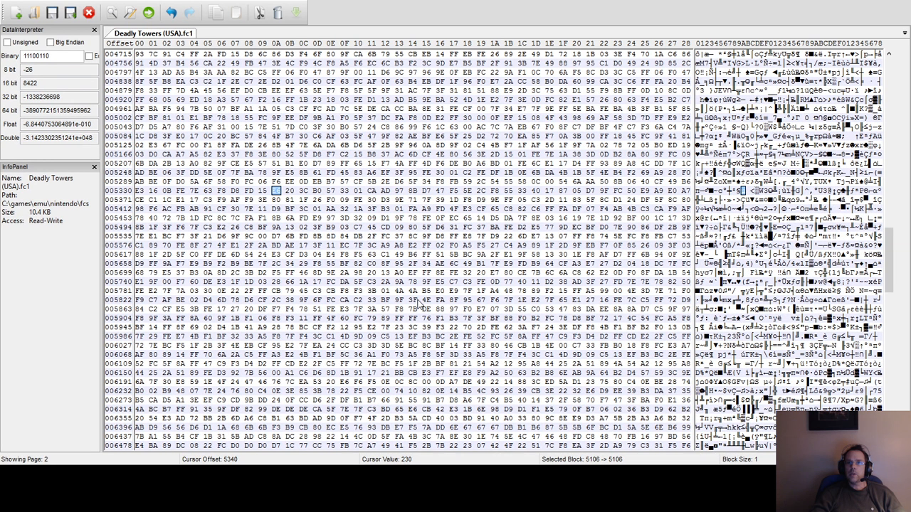
{"action": "key", "text": "F3"}
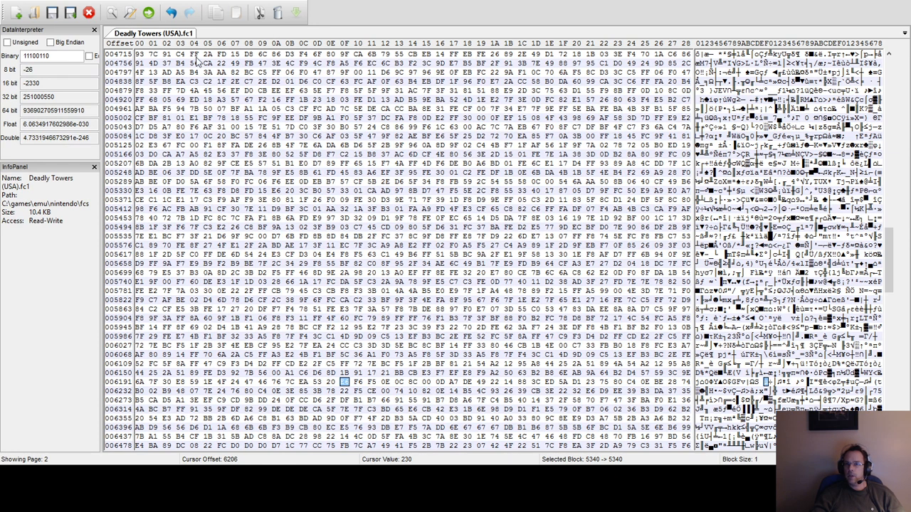
{"action": "key", "text": "F3"}
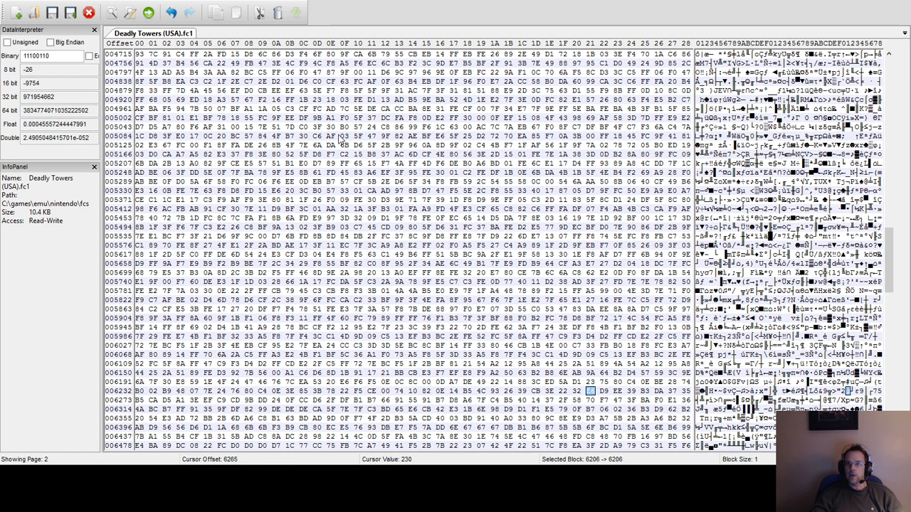
{"action": "key", "text": "F3"}
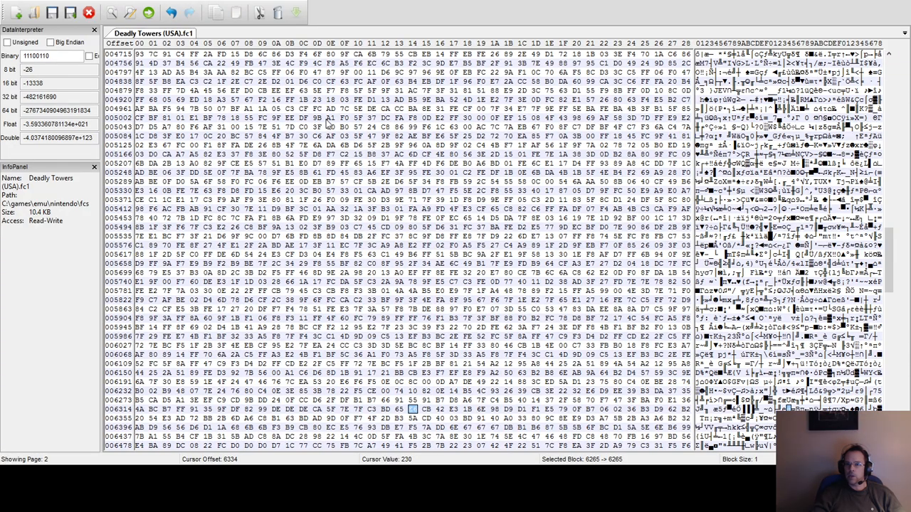
{"action": "left_click_drag", "start_coordinate": [891, 282], "coordinate": [891, 71]}
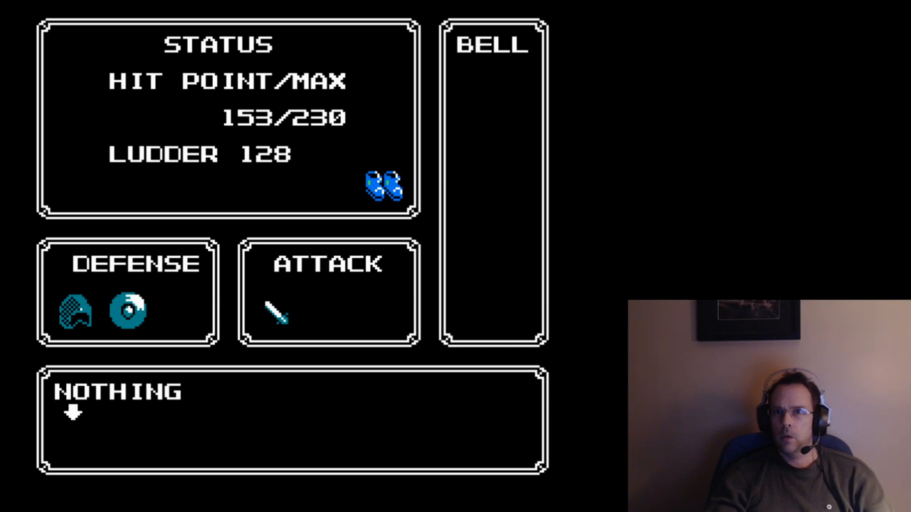
Switch to the emulator's hex editor and look through the game memory from address 000000, marking the 99 byte at 009915.
{"action": "key", "text": "Return"}
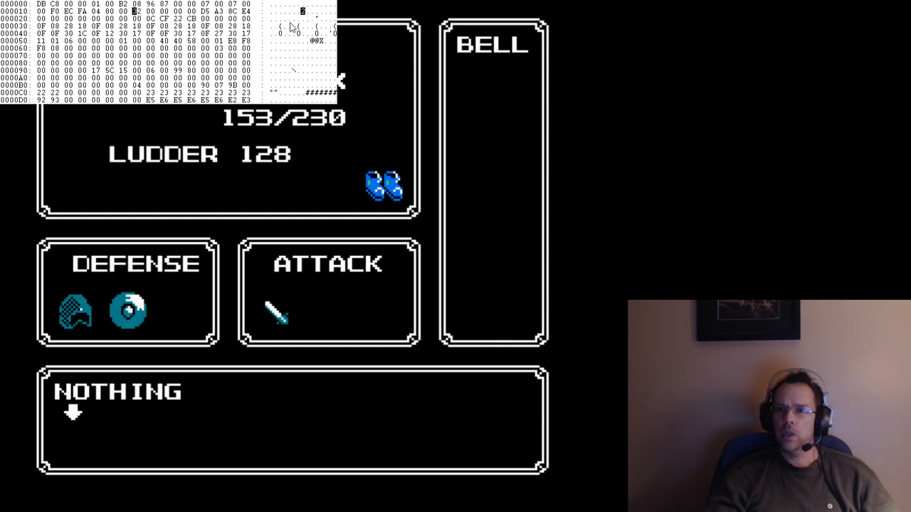
{"action": "scroll", "coordinate": [218, 59], "scroll_direction": "down", "scroll_amount": 1}
{"action": "scroll", "coordinate": [217, 59], "scroll_direction": "down", "scroll_amount": 20}
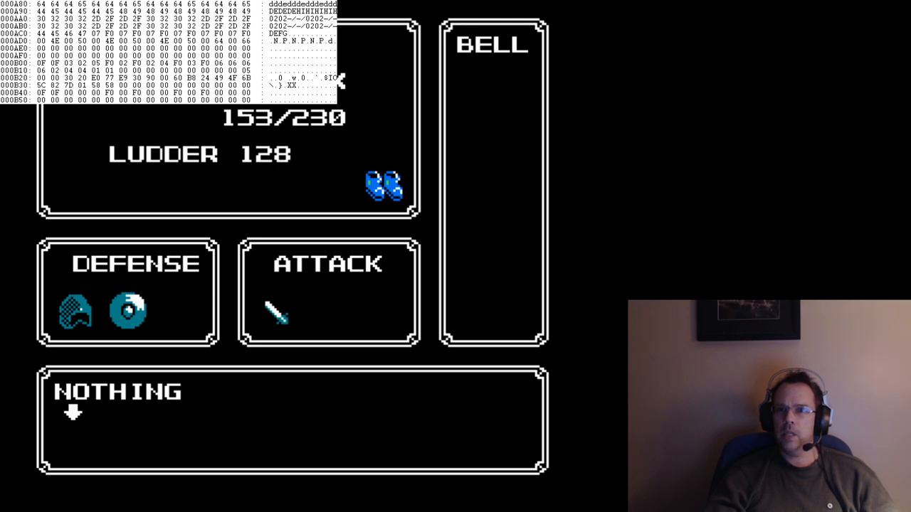
{"action": "scroll", "coordinate": [217, 60], "scroll_direction": "down", "scroll_amount": 20}
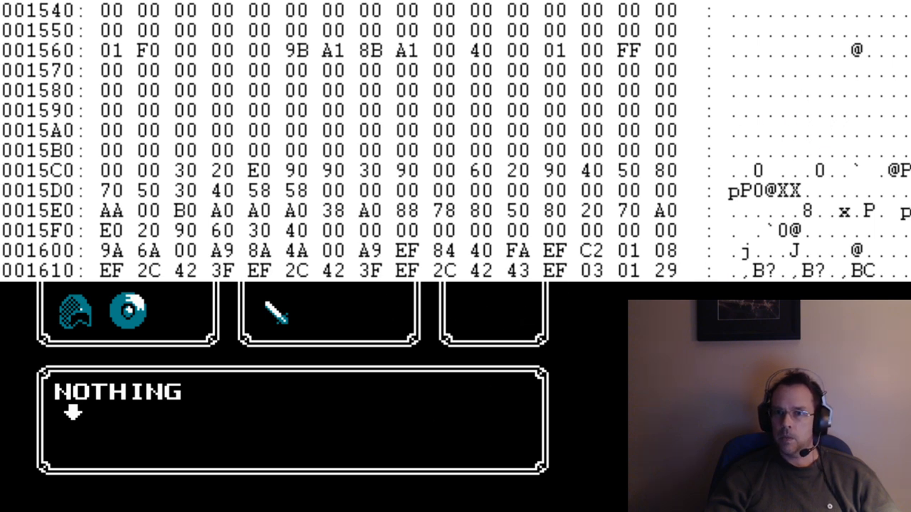
{"action": "scroll", "coordinate": [456, 141], "scroll_direction": "down", "scroll_amount": 2}
{"action": "scroll", "coordinate": [455, 141], "scroll_direction": "down", "scroll_amount": 5}
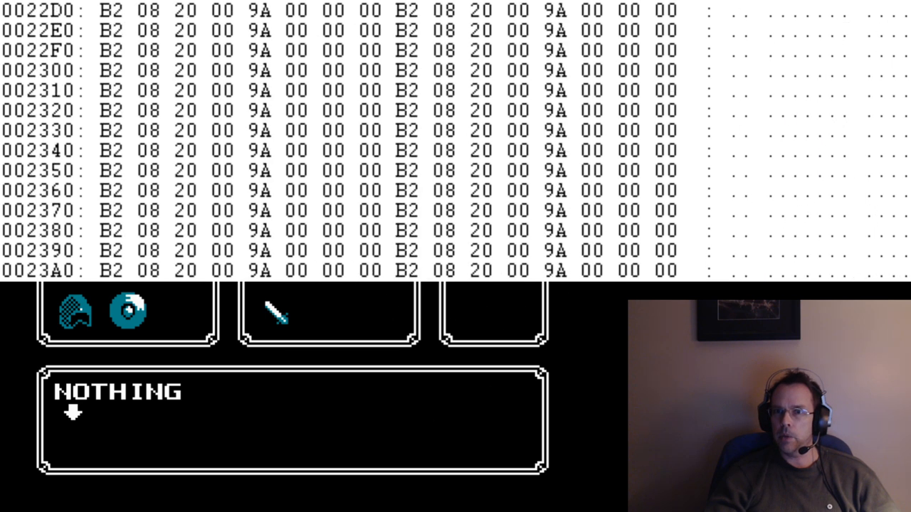
{"action": "scroll", "coordinate": [455, 141], "scroll_direction": "down", "scroll_amount": 13}
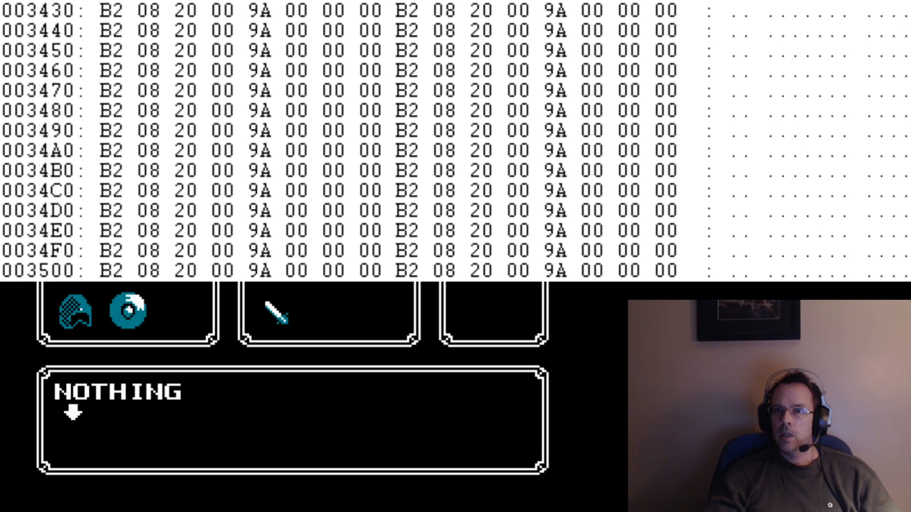
{"action": "scroll", "coordinate": [456, 141], "scroll_direction": "down", "scroll_amount": 20}
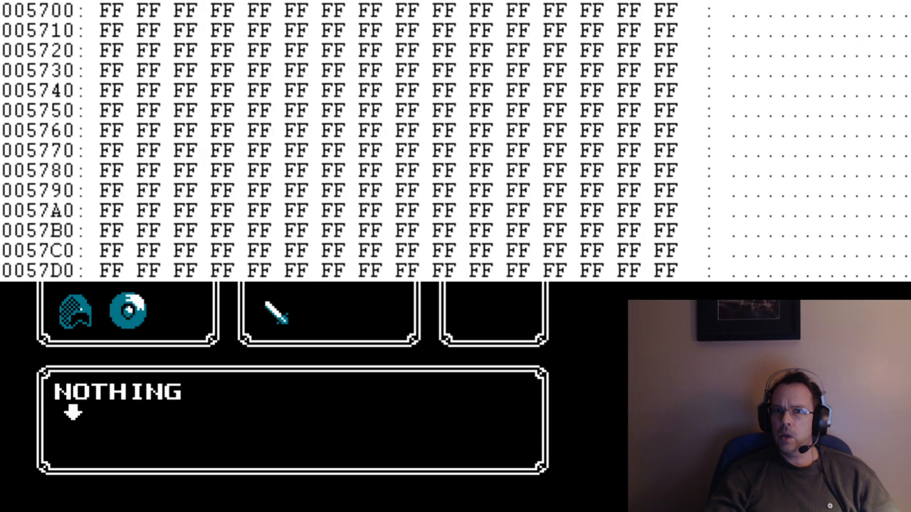
{"action": "scroll", "coordinate": [455, 140], "scroll_direction": "down", "scroll_amount": 14}
{"action": "scroll", "coordinate": [455, 141], "scroll_direction": "up", "scroll_amount": 10}
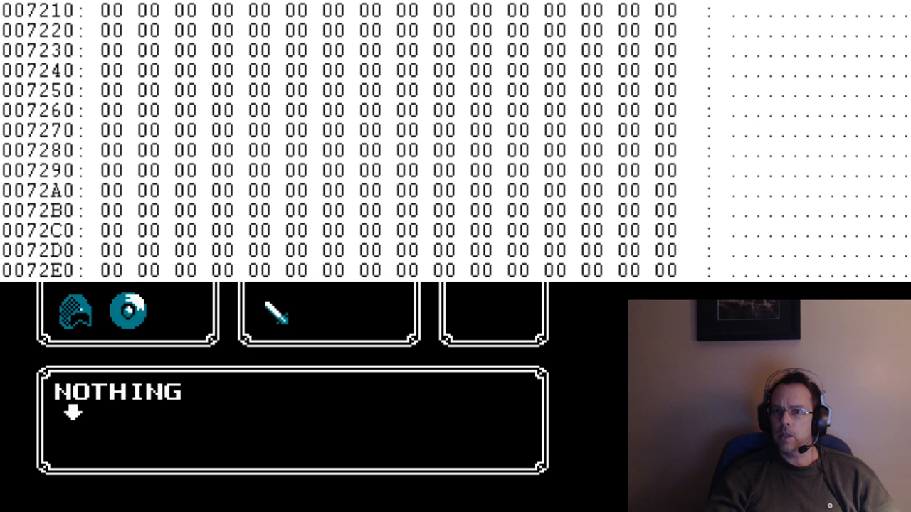
{"action": "scroll", "coordinate": [455, 141], "scroll_direction": "down", "scroll_amount": 9}
{"action": "scroll", "coordinate": [455, 141], "scroll_direction": "down", "scroll_amount": 7}
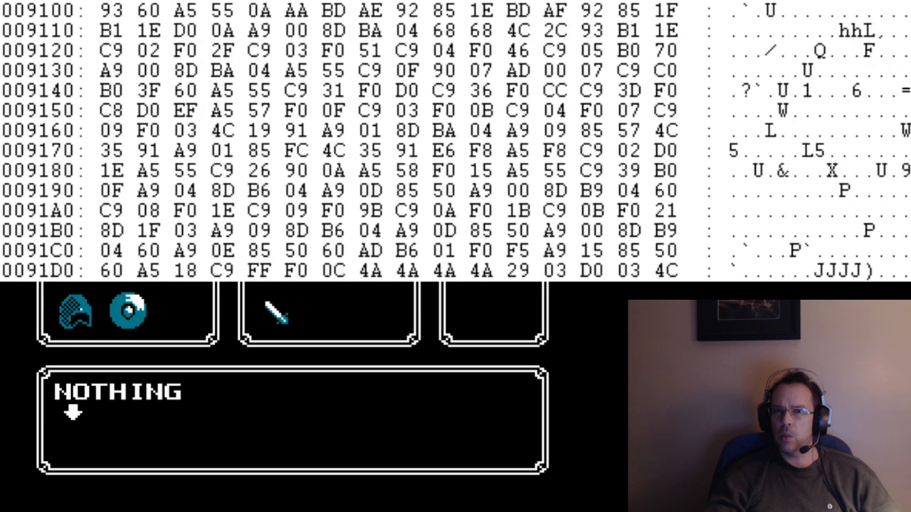
{"action": "scroll", "coordinate": [455, 141], "scroll_direction": "down", "scroll_amount": 9}
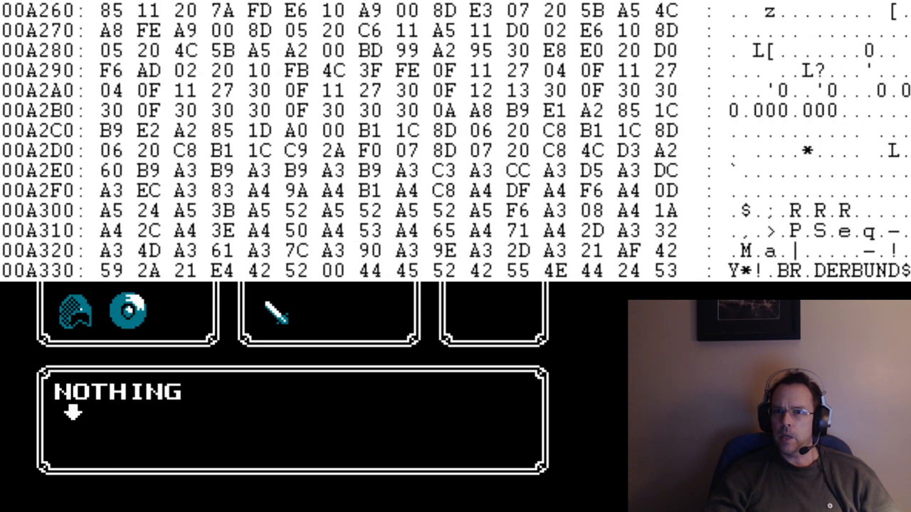
{"action": "scroll", "coordinate": [455, 141], "scroll_direction": "down", "scroll_amount": 3}
{"action": "scroll", "coordinate": [455, 141], "scroll_direction": "up", "scroll_amount": 9}
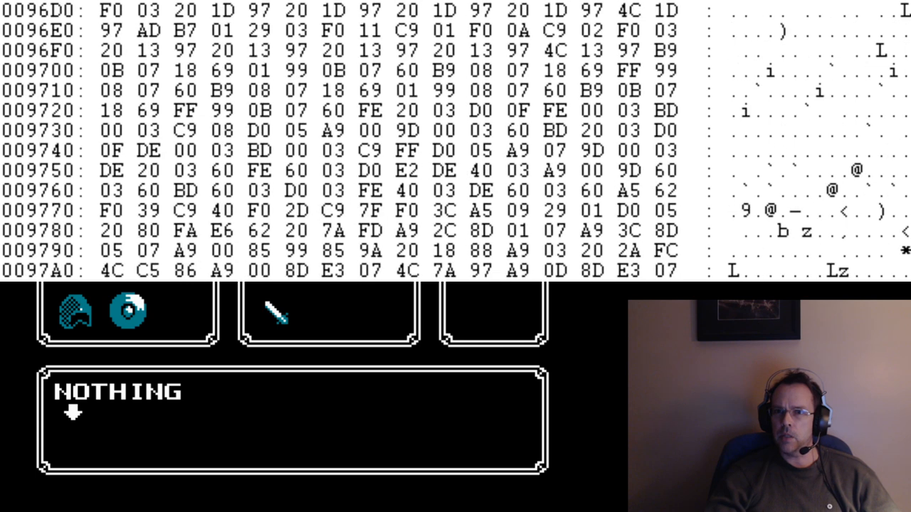
{"action": "scroll", "coordinate": [456, 141], "scroll_direction": "down", "scroll_amount": 3}
{"action": "left_click", "coordinate": [793, 112]}
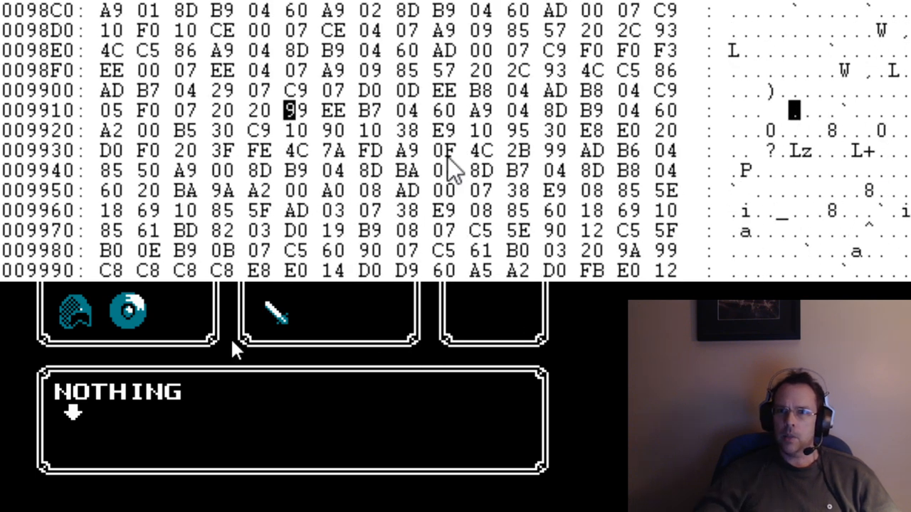
Examine the readable text around address 00A340, highlighting the Nintendo licence wording and marking a letter in the IREM name.
{"action": "scroll", "coordinate": [434, 171], "scroll_direction": "down", "scroll_amount": 5}
{"action": "scroll", "coordinate": [434, 171], "scroll_direction": "down", "scroll_amount": 15}
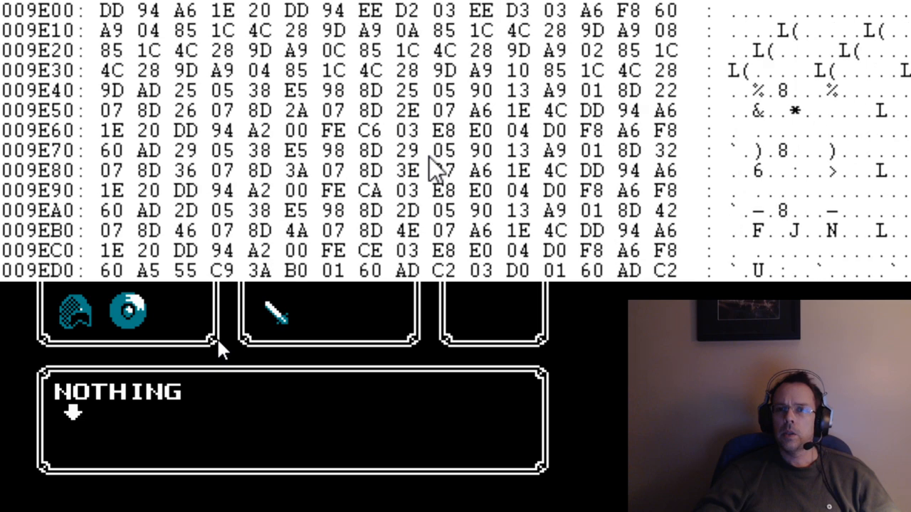
{"action": "scroll", "coordinate": [434, 170], "scroll_direction": "up", "scroll_amount": 3}
{"action": "scroll", "coordinate": [434, 170], "scroll_direction": "up", "scroll_amount": 7}
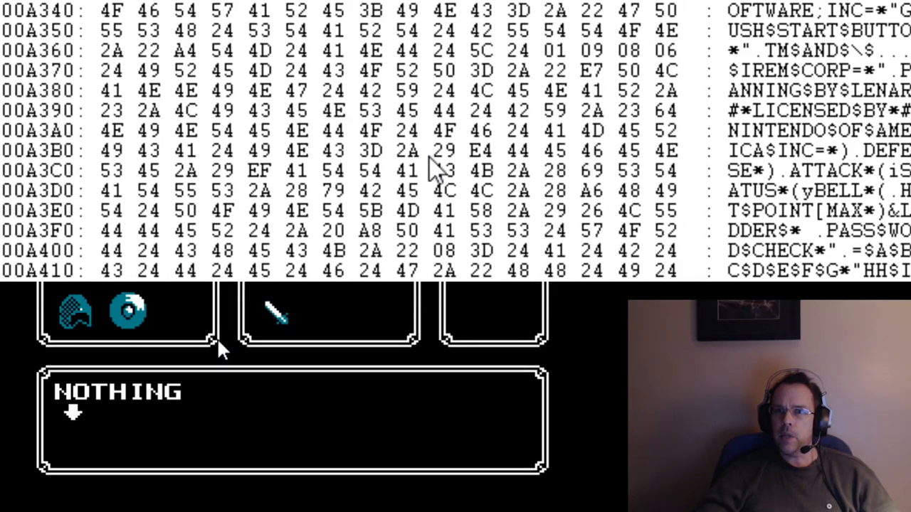
{"action": "left_click_drag", "start_coordinate": [762, 113], "coordinate": [836, 142]}
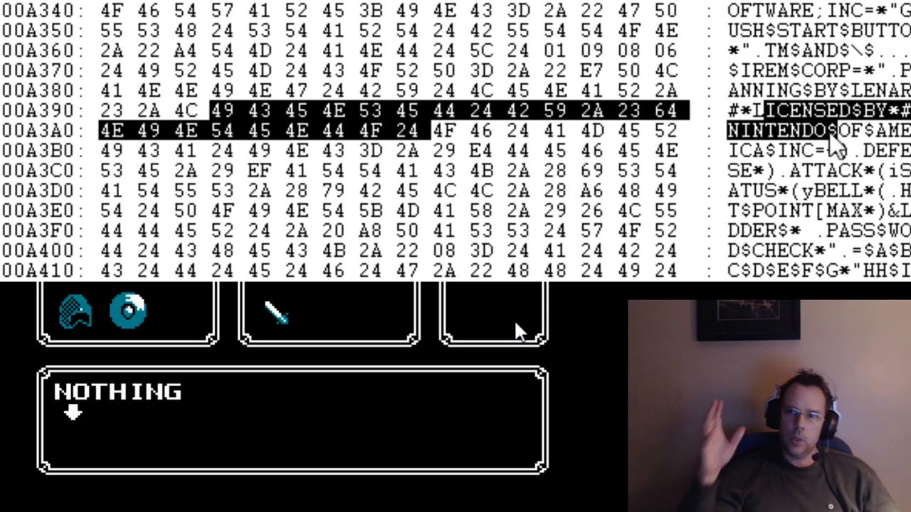
{"action": "left_click", "coordinate": [769, 71]}
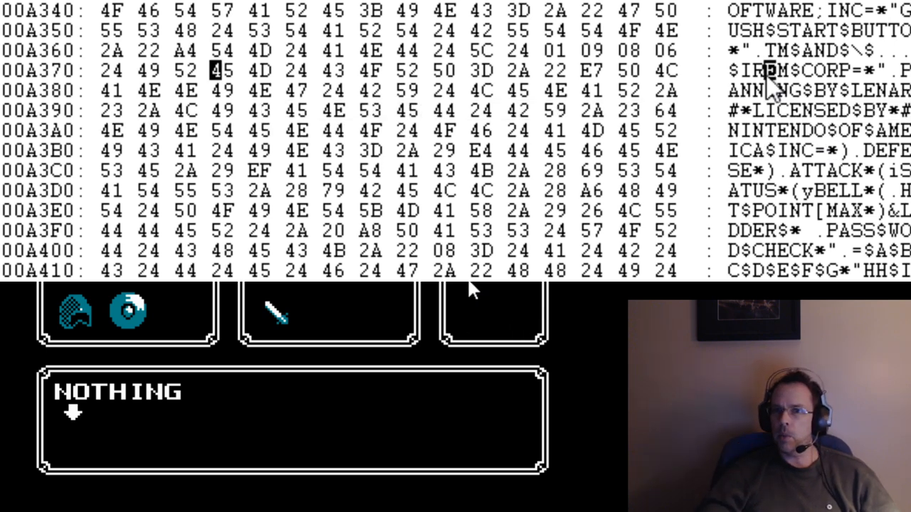
Look through the memory from the text strings up to around address 00F090, and return to the start at 000000.
{"action": "scroll", "coordinate": [811, 160], "scroll_direction": "up", "scroll_amount": 1}
{"action": "scroll", "coordinate": [811, 160], "scroll_direction": "down", "scroll_amount": 1}
{"action": "scroll", "coordinate": [825, 178], "scroll_direction": "down", "scroll_amount": 20}
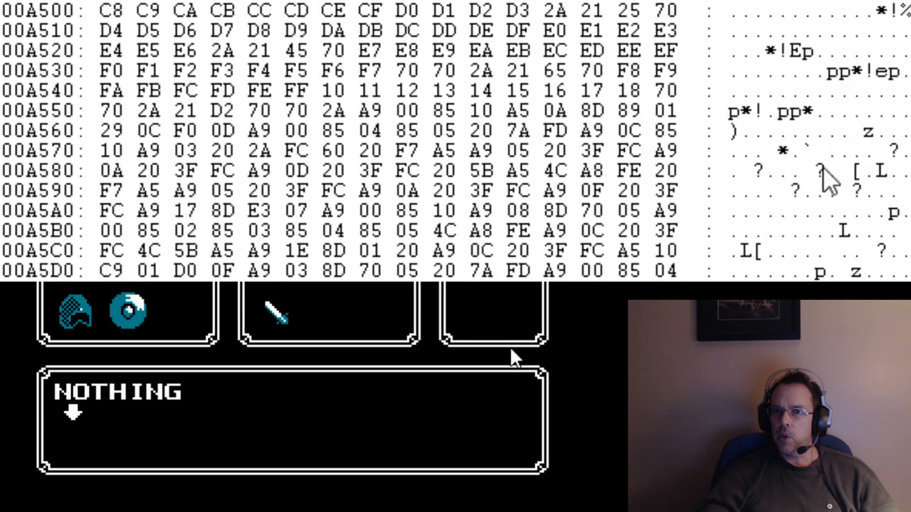
{"action": "scroll", "coordinate": [846, 203], "scroll_direction": "down", "scroll_amount": 20}
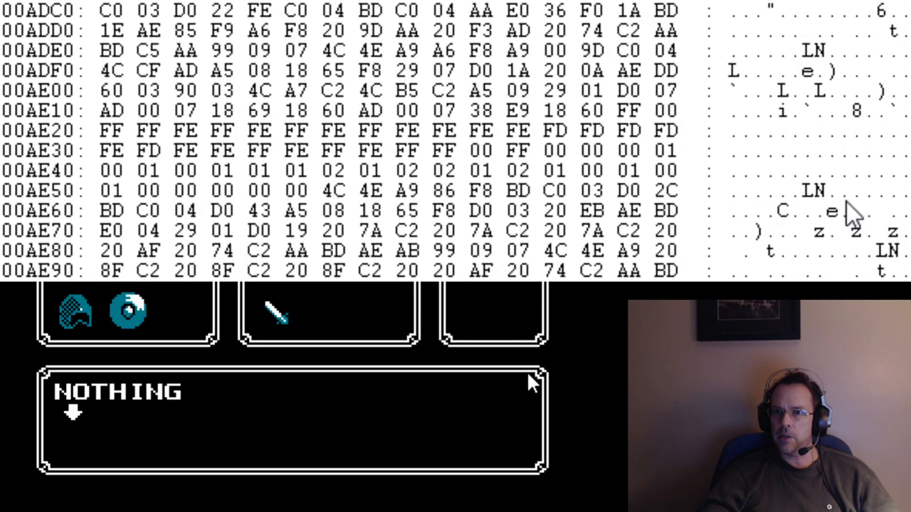
{"action": "scroll", "coordinate": [865, 212], "scroll_direction": "down", "scroll_amount": 14}
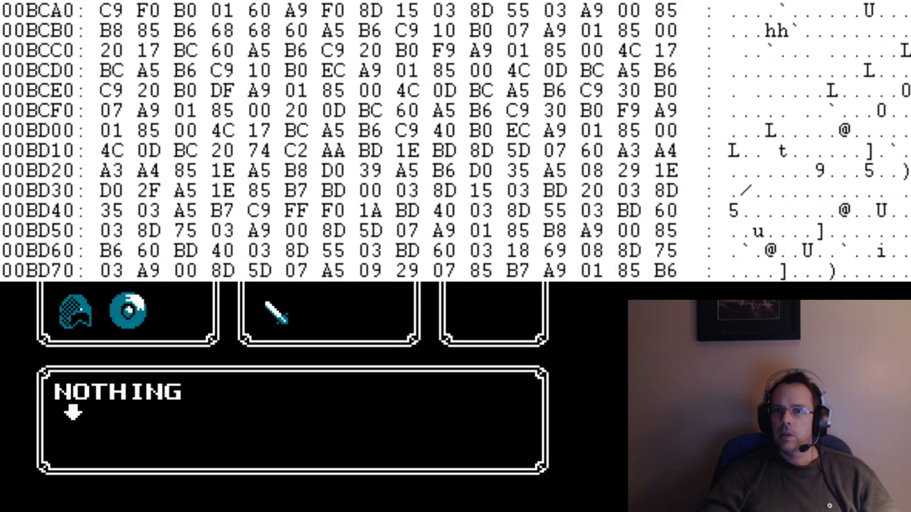
{"action": "scroll", "coordinate": [455, 139], "scroll_direction": "down", "scroll_amount": 20}
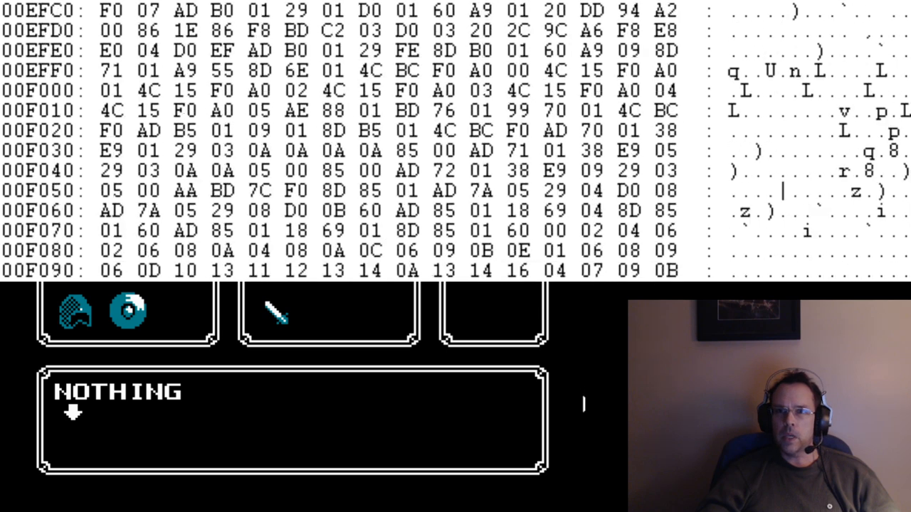
{"action": "key", "text": "Page_Up"}
{"action": "key", "text": "Page_Up"}
{"action": "key", "text": "Page_Up"}
{"action": "key", "text": "Page_Up"}
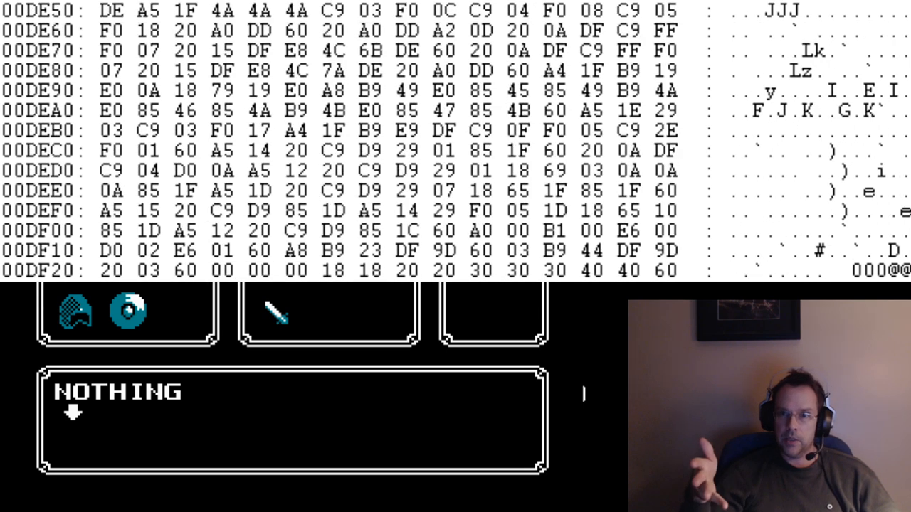
{"action": "left_click_drag", "start_coordinate": [910, 216], "coordinate": [910, 64]}
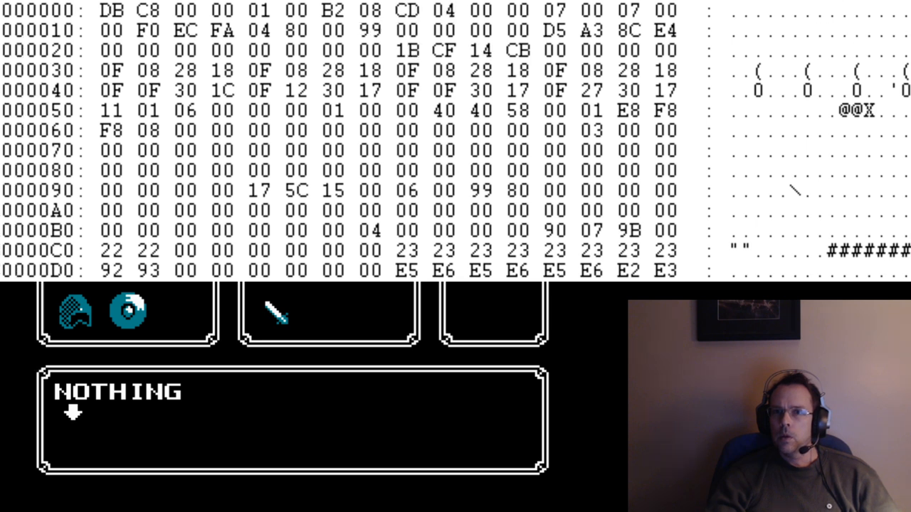
Search the memory downward for the hex value e6 and examine the bytes around successive occurrences.
{"action": "key", "text": "ctrl+f"}
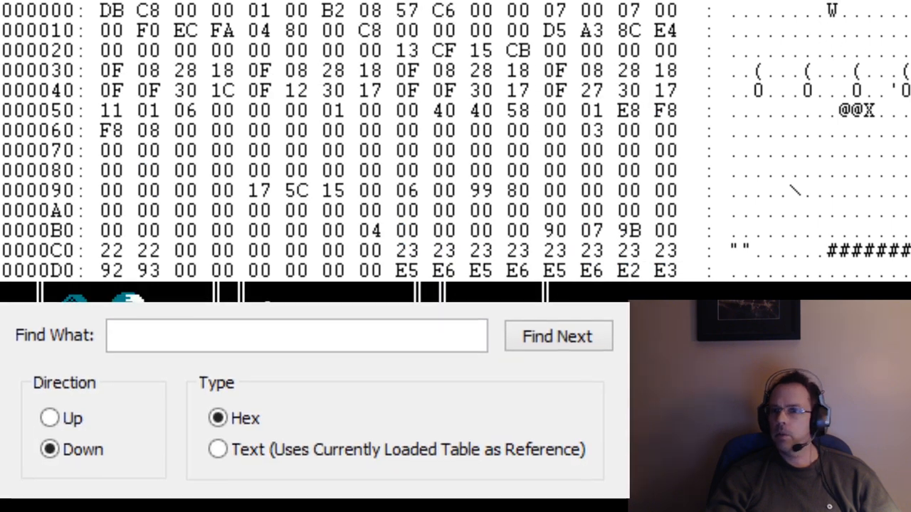
{"action": "left_click", "coordinate": [116, 334]}
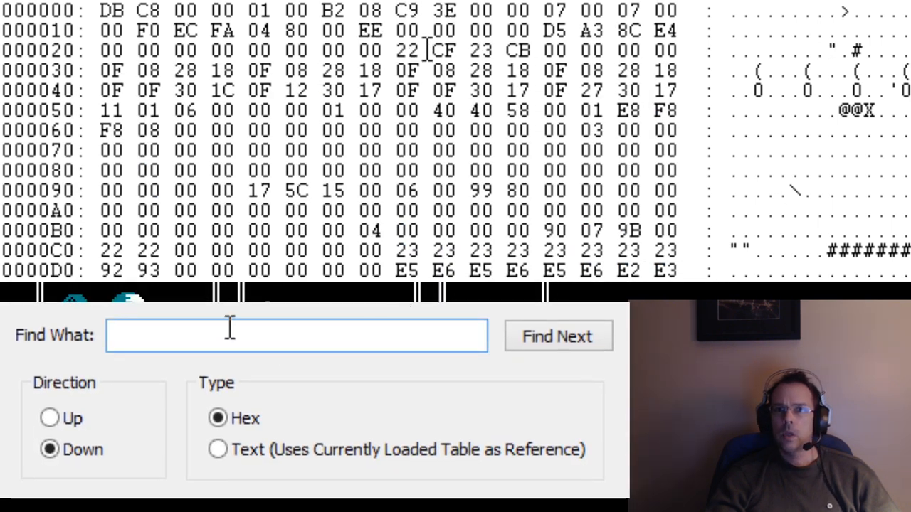
{"action": "type", "text": "e6"}
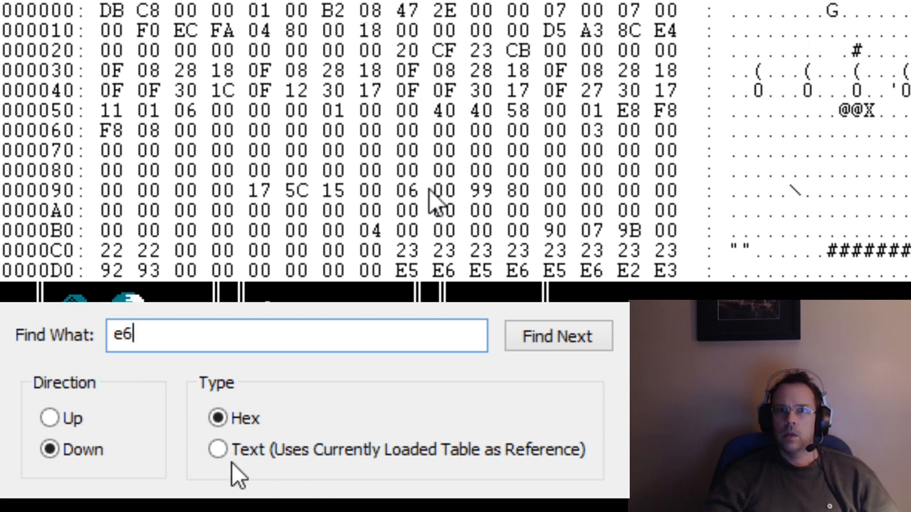
{"action": "left_click", "coordinate": [555, 337]}
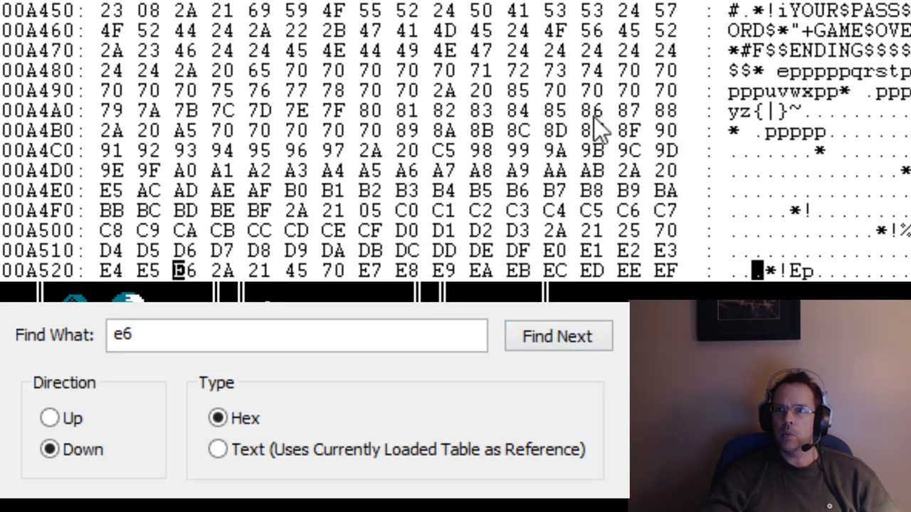
{"action": "left_click", "coordinate": [550, 336]}
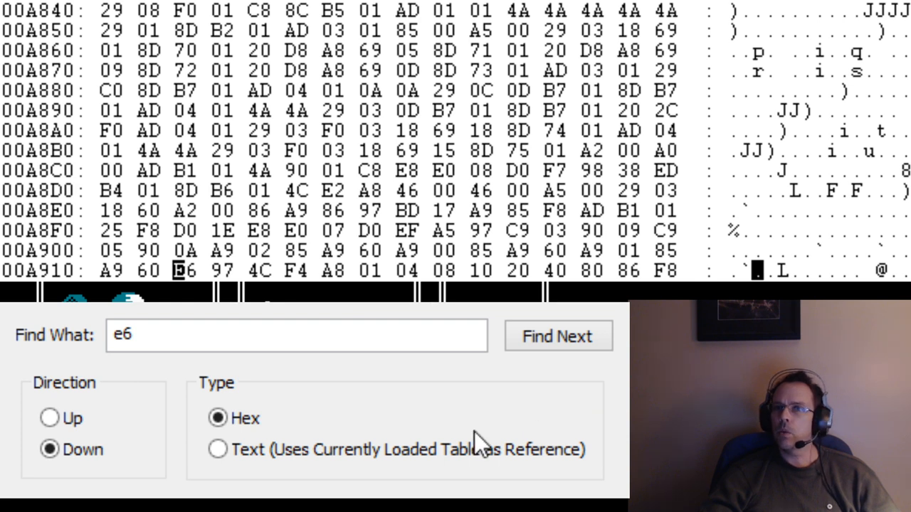
{"action": "left_click", "coordinate": [525, 344]}
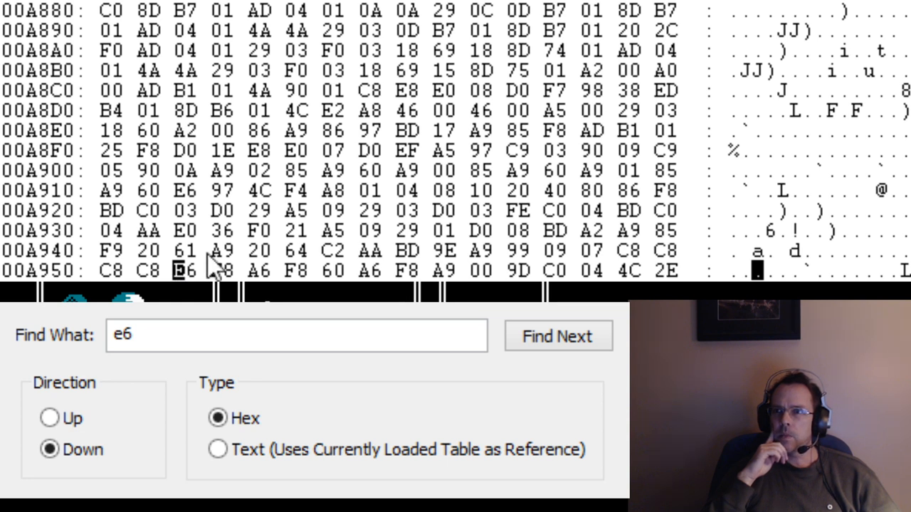
Continue the downward search for hex e6 from 00A952 up to the occurrence at 00CBAF and examine the bytes following it.
{"action": "left_click", "coordinate": [573, 347]}
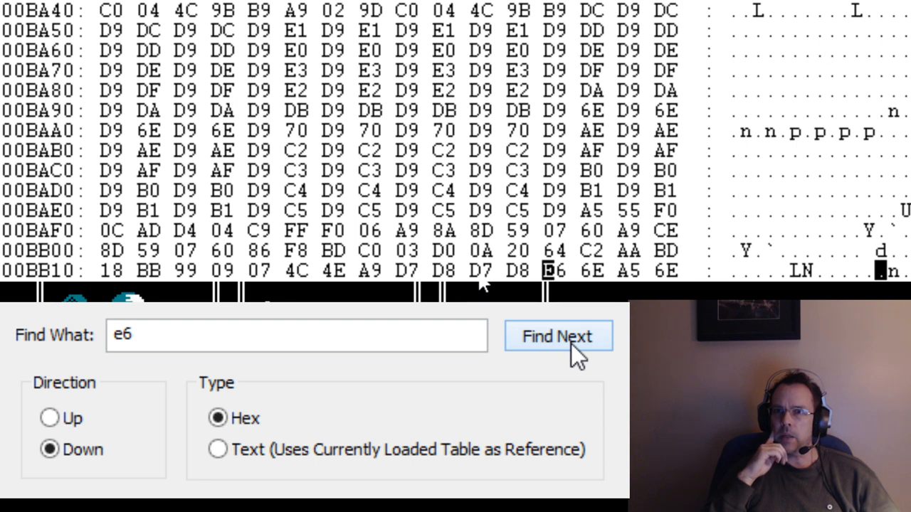
{"action": "left_click", "coordinate": [570, 342]}
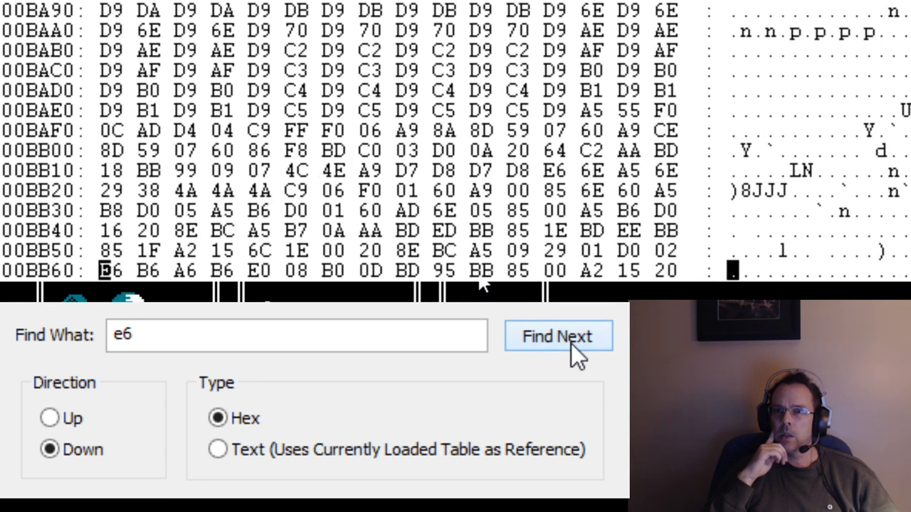
{"action": "left_click", "coordinate": [571, 344]}
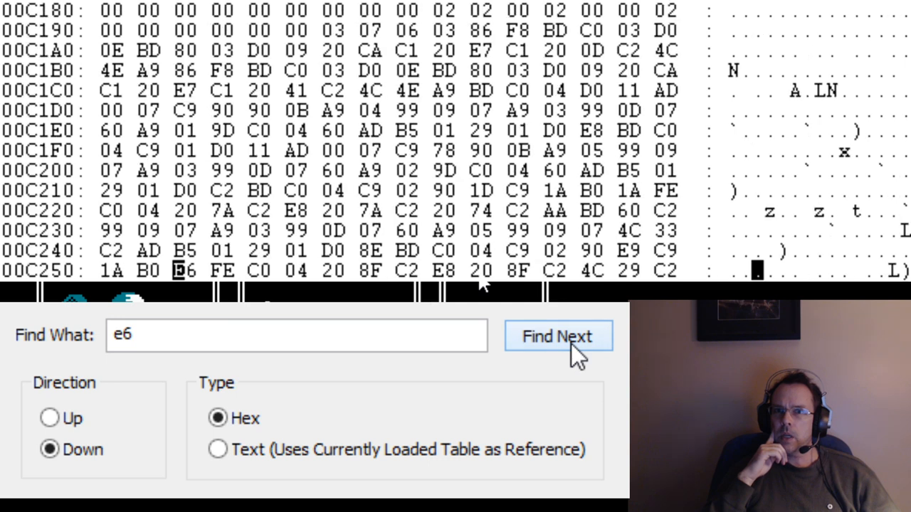
{"action": "left_click", "coordinate": [571, 343]}
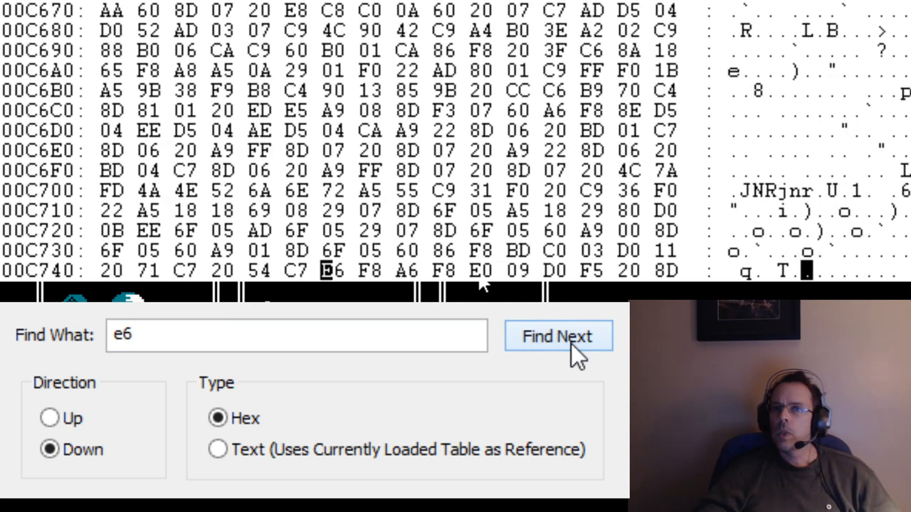
{"action": "left_click", "coordinate": [571, 343]}
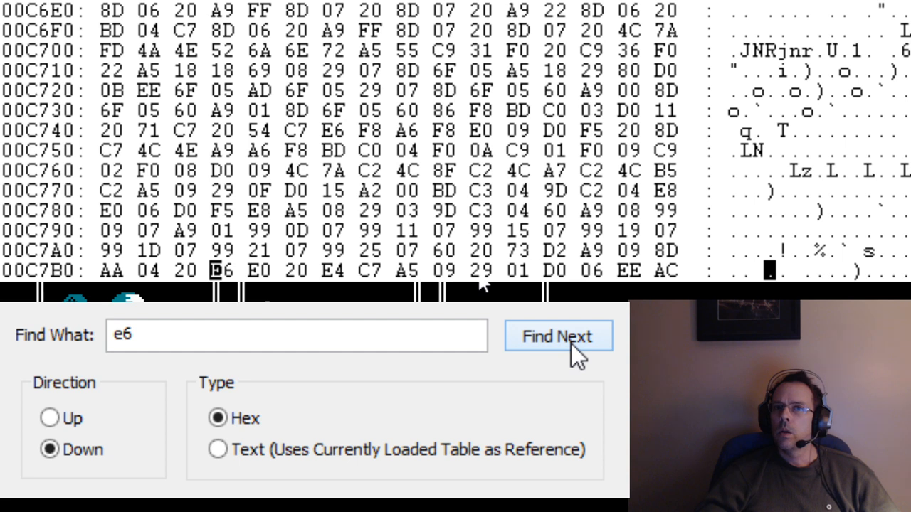
{"action": "left_click", "coordinate": [570, 343]}
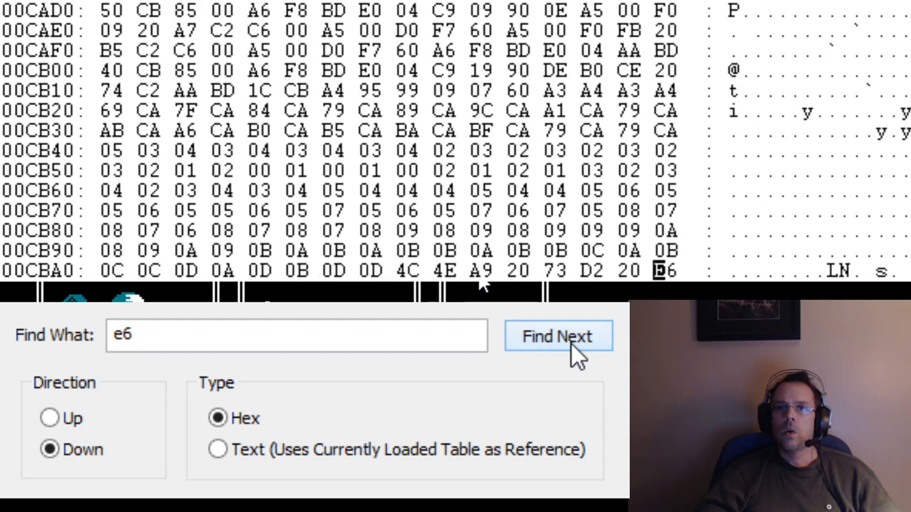
{"action": "scroll", "coordinate": [456, 141], "scroll_direction": "down", "scroll_amount": 2}
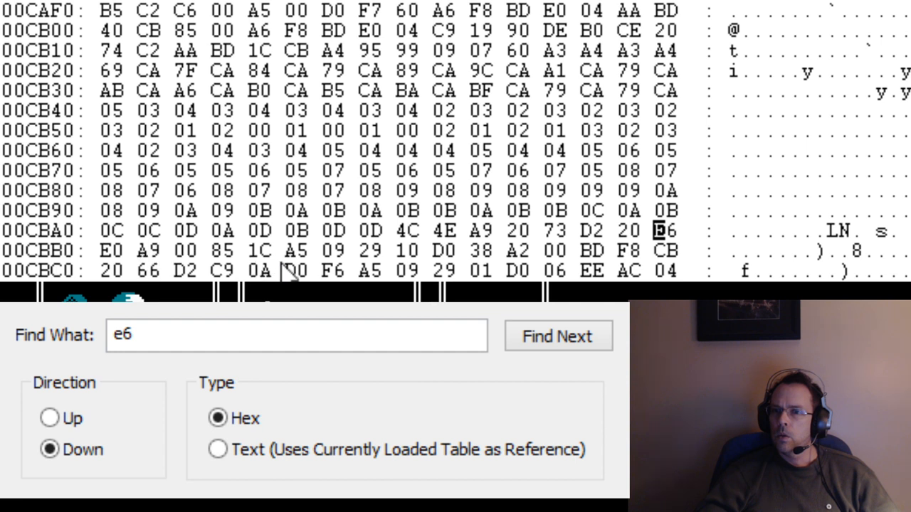
Step through the further e6 occurrences up to 00D26E and check which bytes come after it.
{"action": "left_click", "coordinate": [555, 339]}
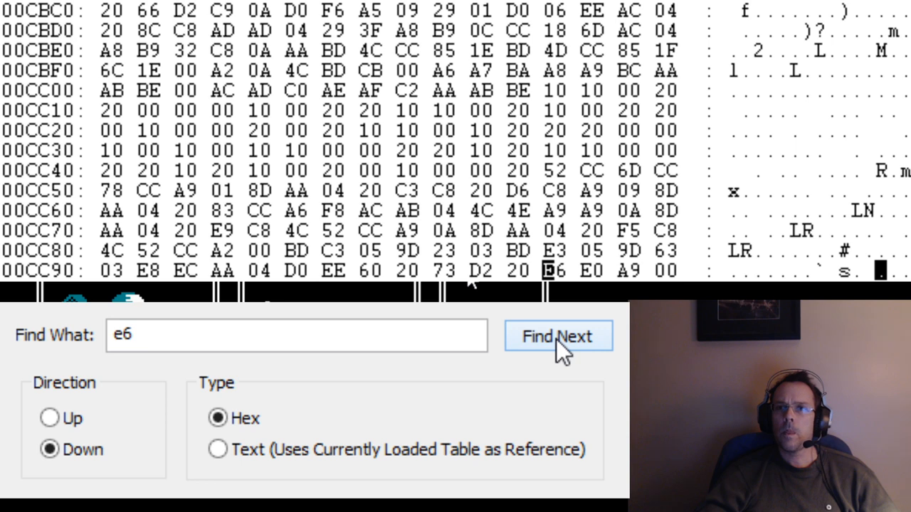
{"action": "left_click", "coordinate": [555, 339]}
{"action": "left_click", "coordinate": [555, 339]}
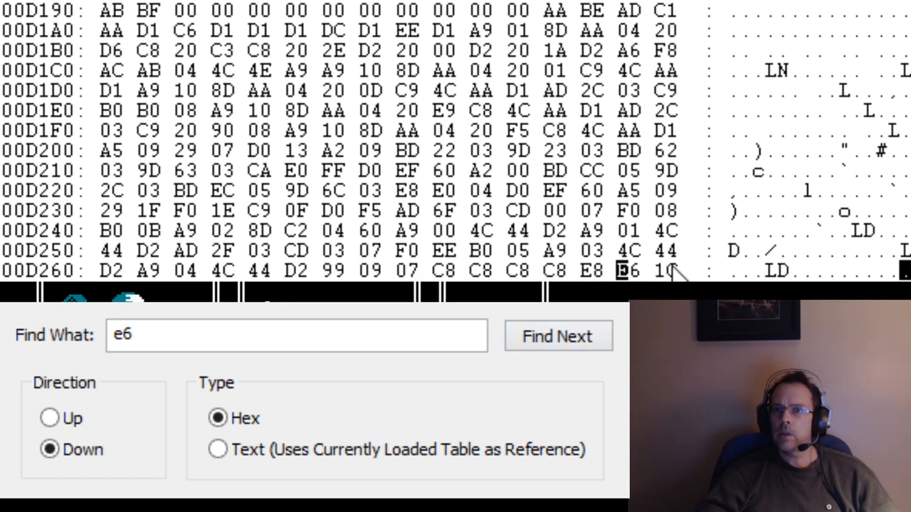
{"action": "scroll", "coordinate": [898, 273], "scroll_direction": "down", "scroll_amount": 1}
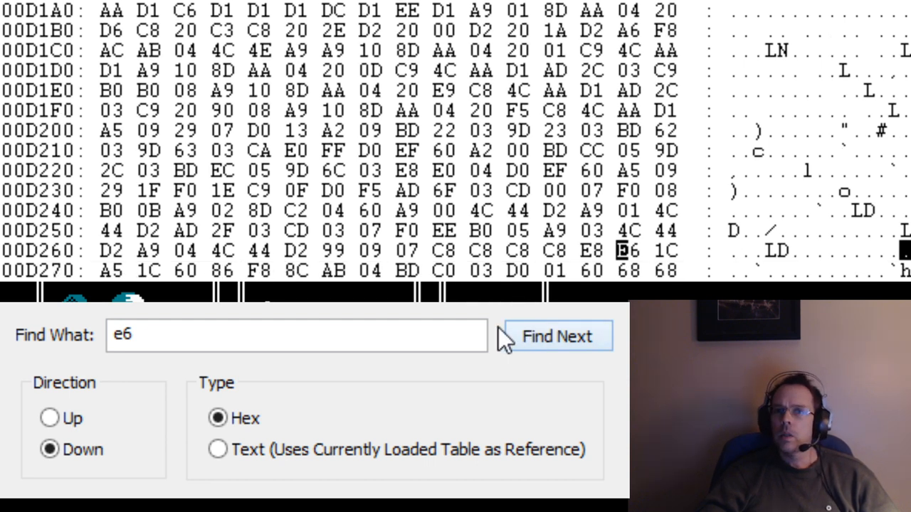
Go on through the e6 occurrences in the 00D5B0 to 00DF00 range, examining the row after 00DF0E.
{"action": "left_click", "coordinate": [531, 329]}
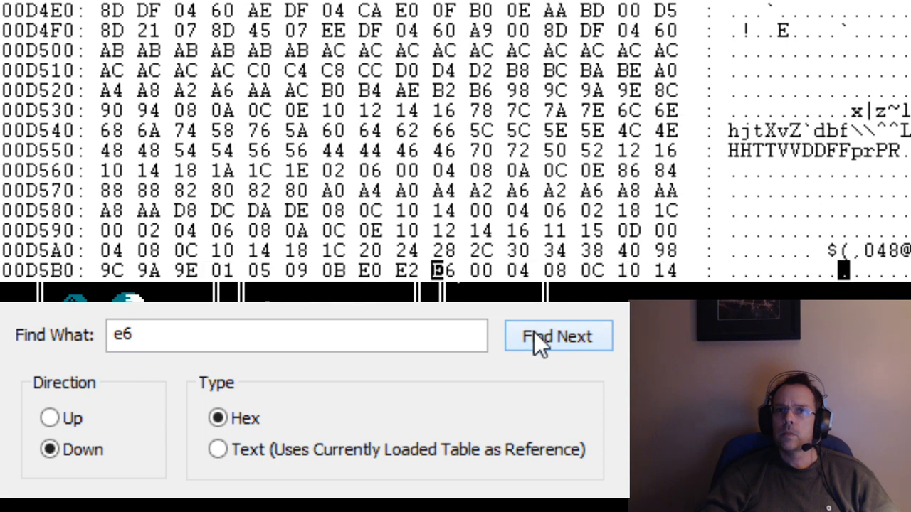
{"action": "left_click", "coordinate": [533, 331]}
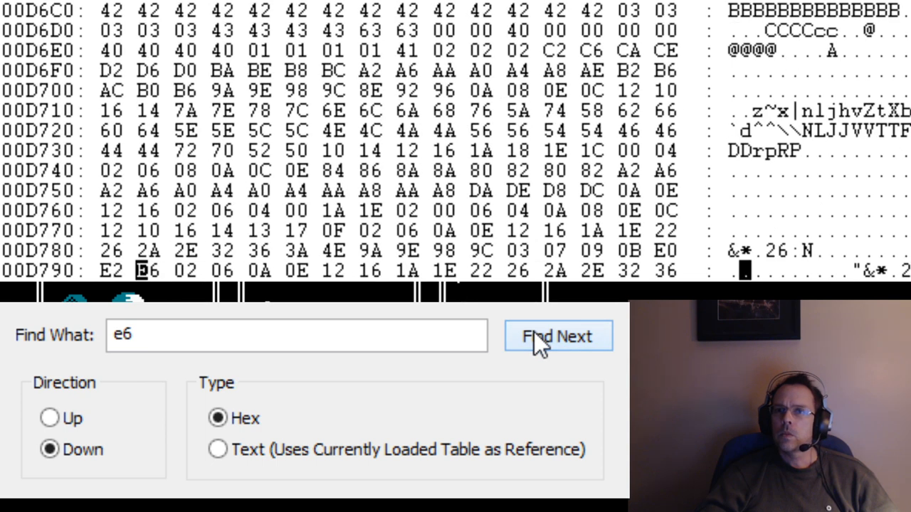
{"action": "left_click", "coordinate": [533, 331]}
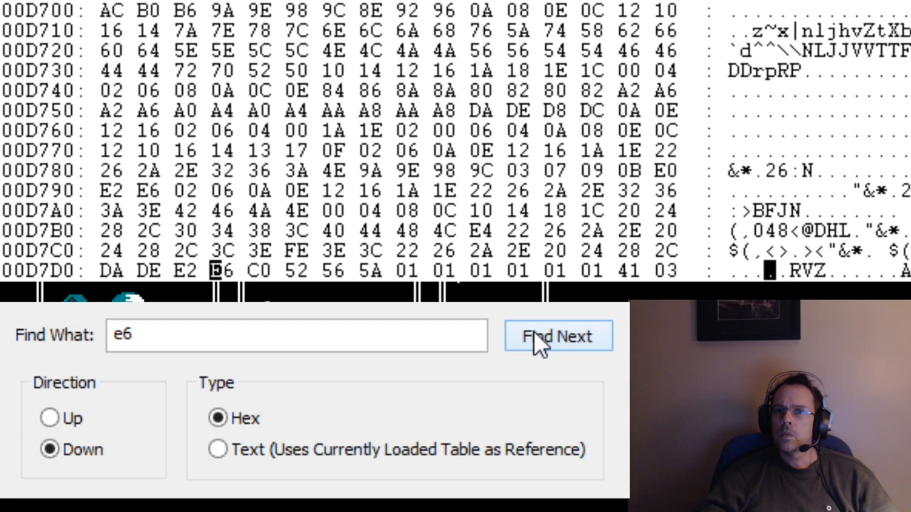
{"action": "left_click", "coordinate": [534, 332]}
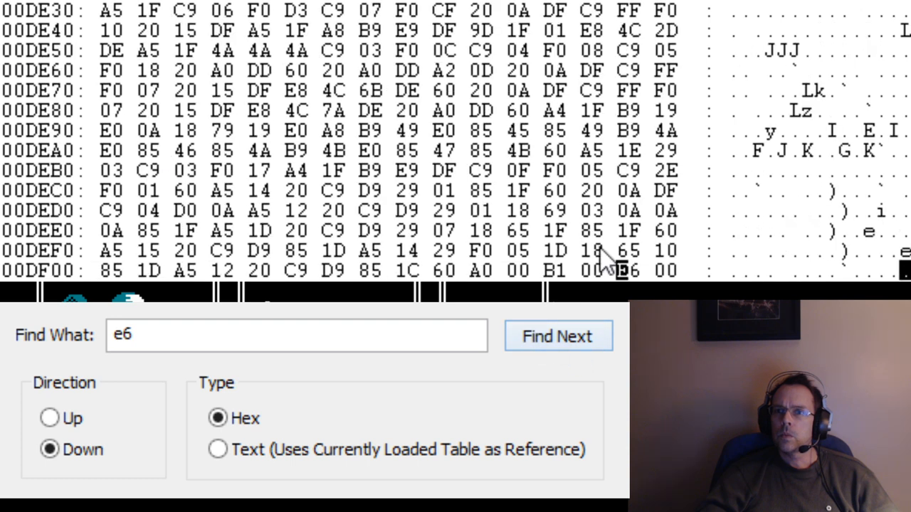
{"action": "scroll", "coordinate": [455, 142], "scroll_direction": "down", "scroll_amount": 2}
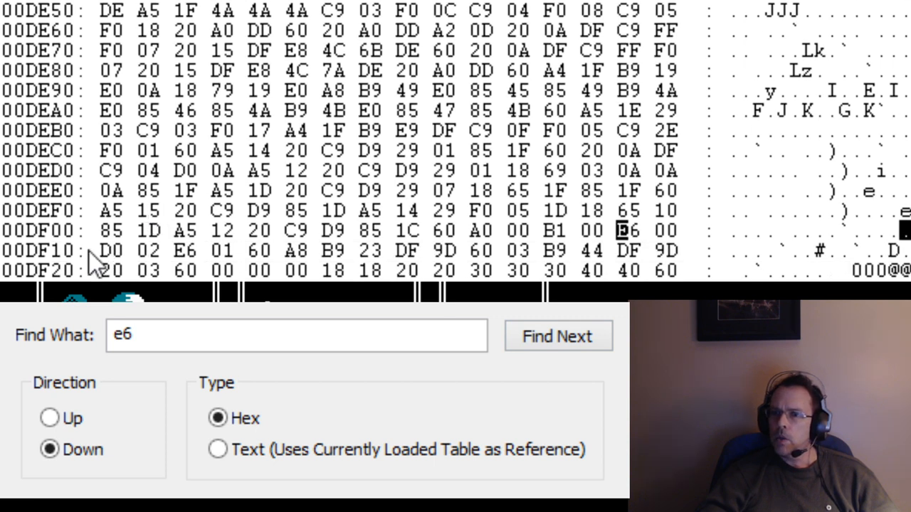
Find the following e6 occurrences from 00DF12 up to 00E3E2 and compare the bytes beside each one.
{"action": "left_click", "coordinate": [555, 336]}
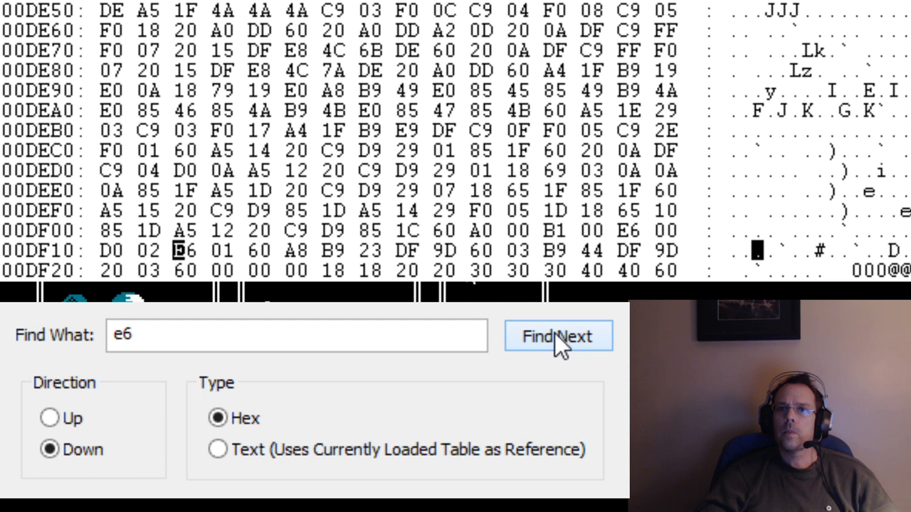
{"action": "left_click", "coordinate": [556, 336]}
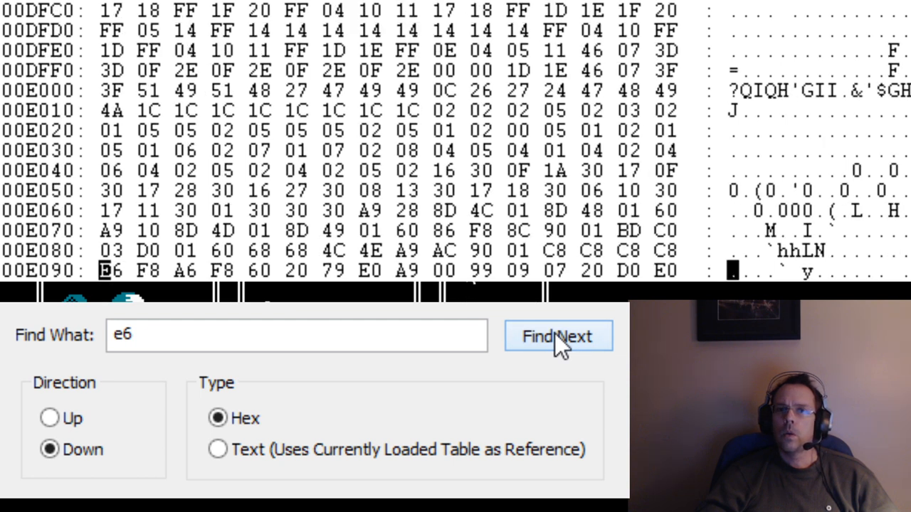
{"action": "left_click", "coordinate": [555, 336]}
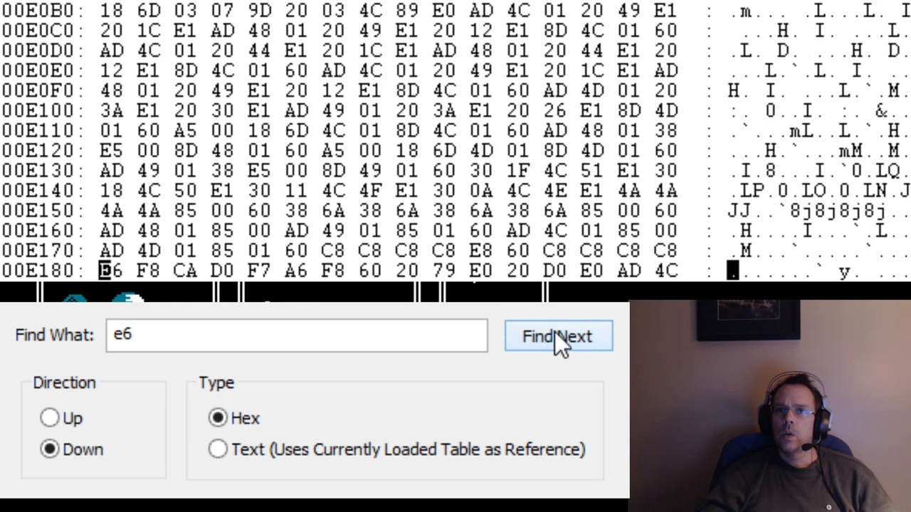
{"action": "left_click", "coordinate": [556, 336]}
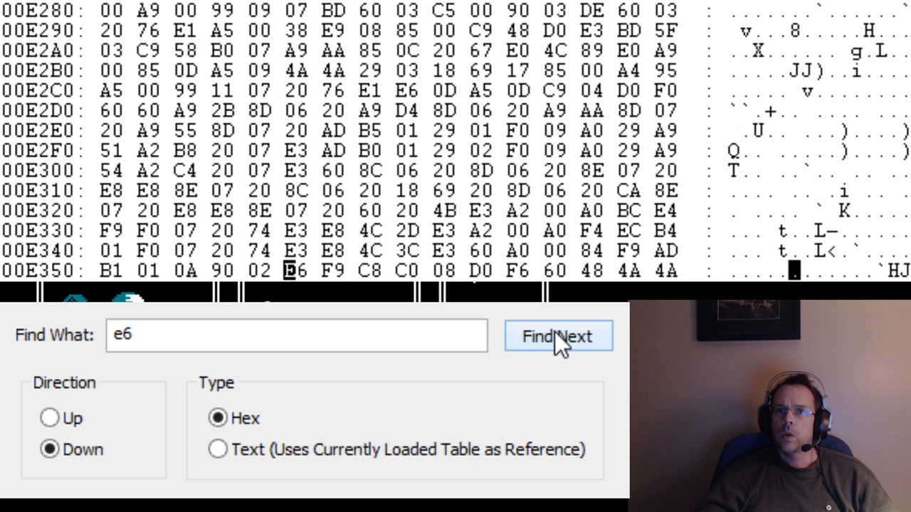
{"action": "left_click", "coordinate": [555, 332]}
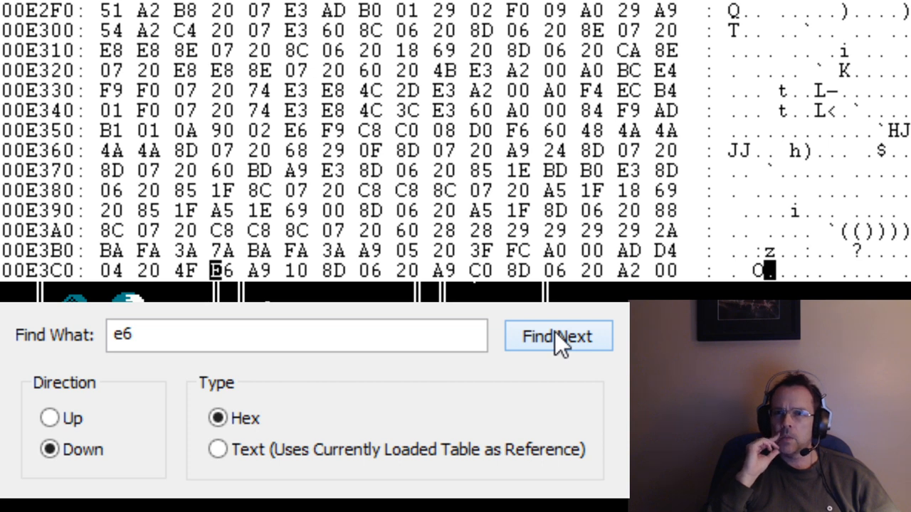
{"action": "left_click", "coordinate": [516, 336]}
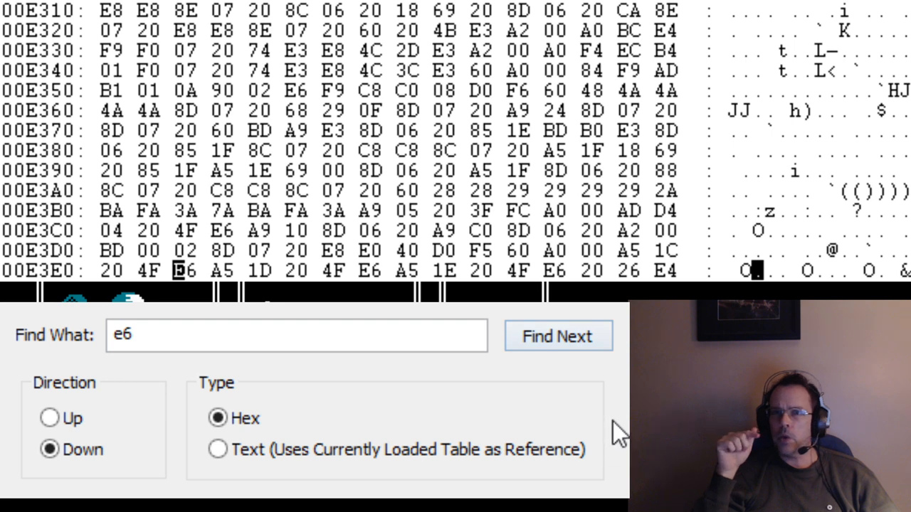
Search on for e6 from the 00E3E0 row to 00E55E and examine the 99 byte and the rows after it.
{"action": "left_click", "coordinate": [570, 344]}
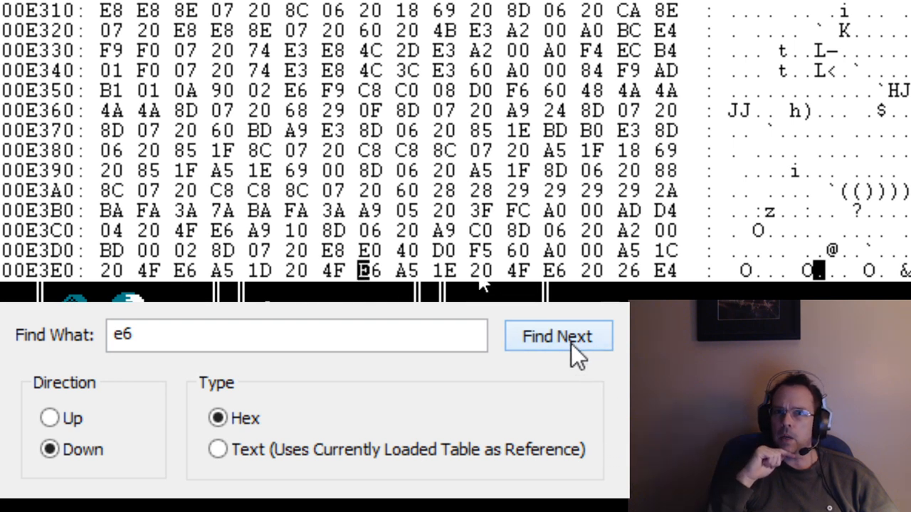
{"action": "left_click", "coordinate": [571, 342]}
{"action": "left_click", "coordinate": [571, 343]}
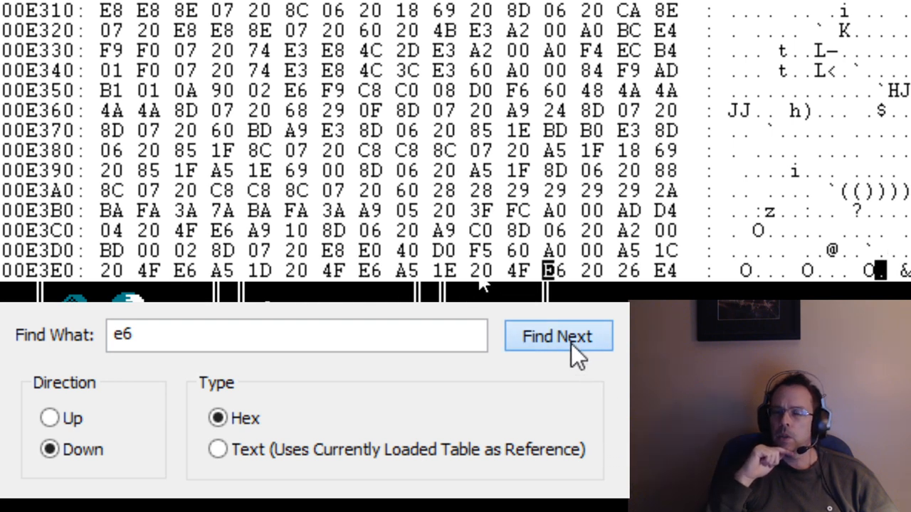
{"action": "left_click", "coordinate": [571, 344]}
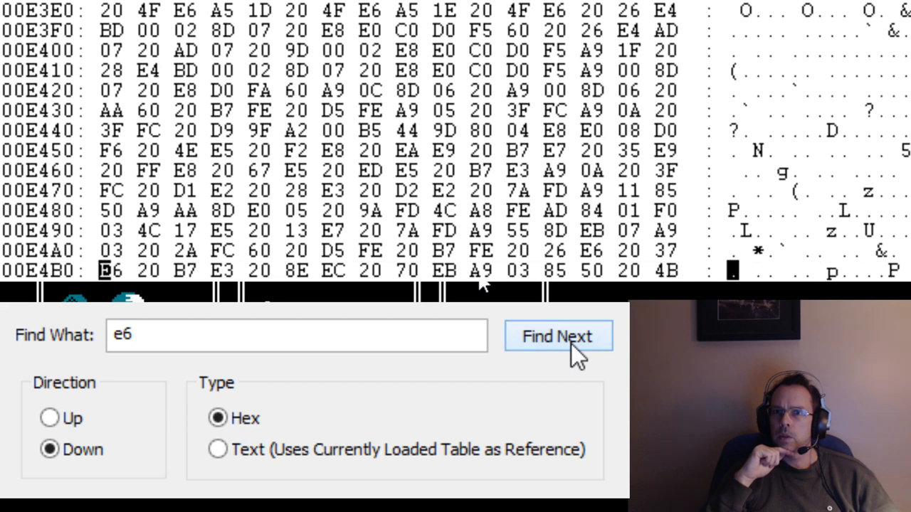
{"action": "left_click", "coordinate": [570, 343]}
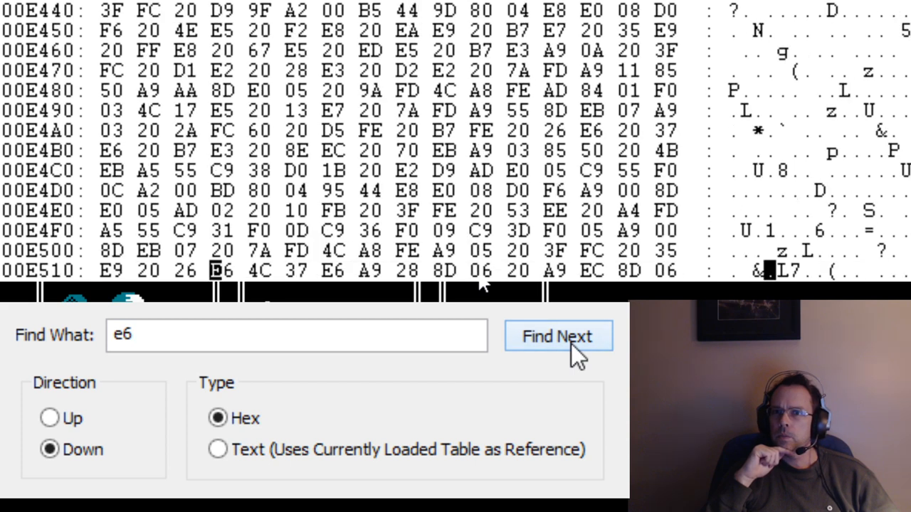
{"action": "left_click", "coordinate": [570, 343]}
{"action": "left_click", "coordinate": [571, 343]}
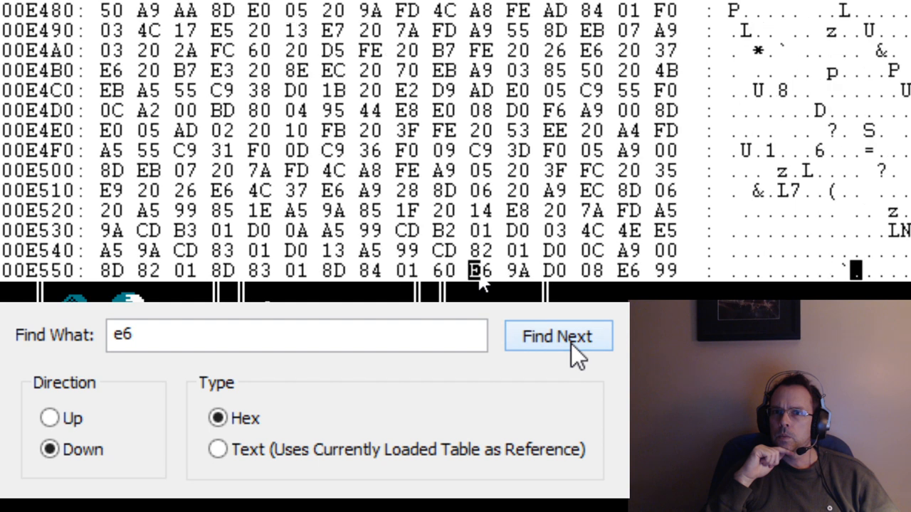
{"action": "left_click", "coordinate": [571, 343]}
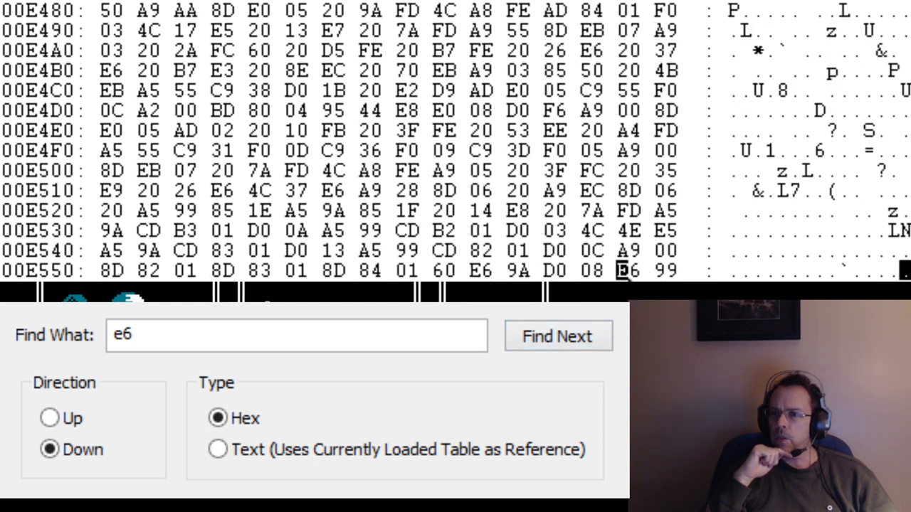
{"action": "left_click", "coordinate": [908, 276]}
{"action": "left_click", "coordinate": [909, 276]}
{"action": "left_click", "coordinate": [908, 276]}
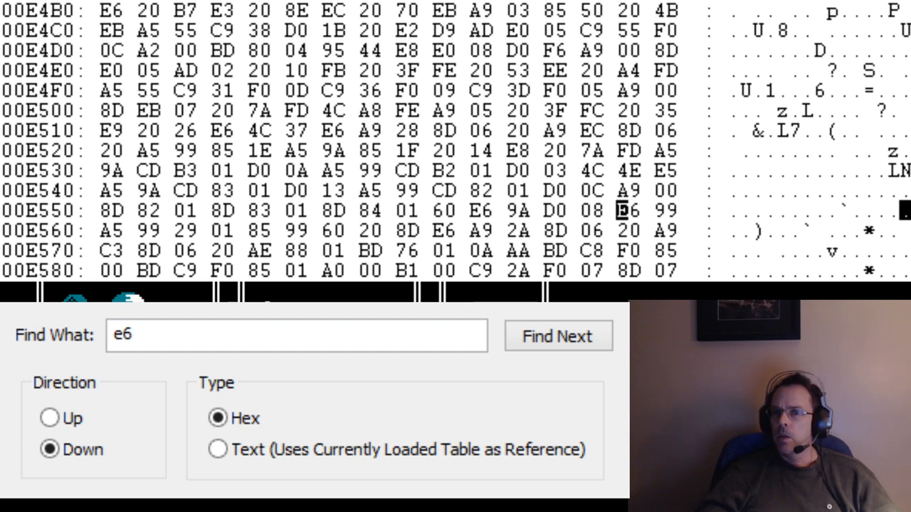
Select the byte at 00E55F, move the cursor up to 00E53F, and mark the byte at 00E4E9.
{"action": "left_click", "coordinate": [660, 210]}
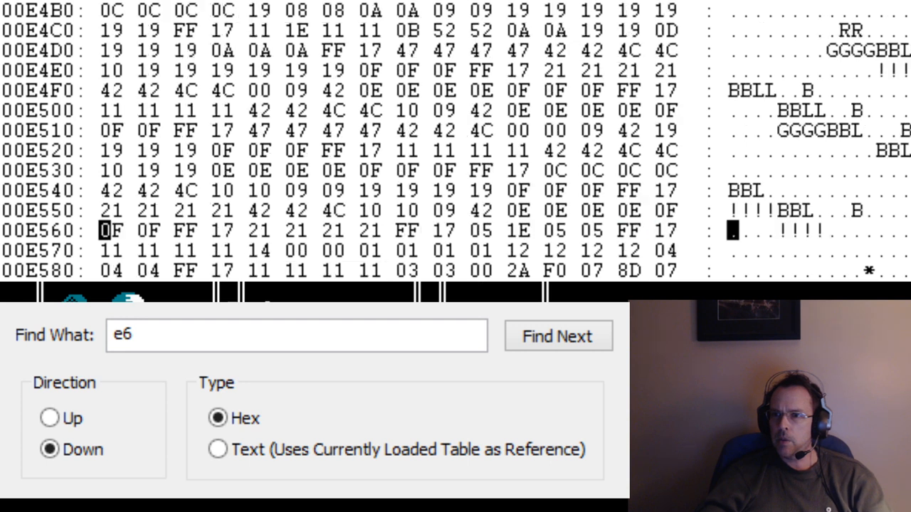
{"action": "key", "text": "Left"}
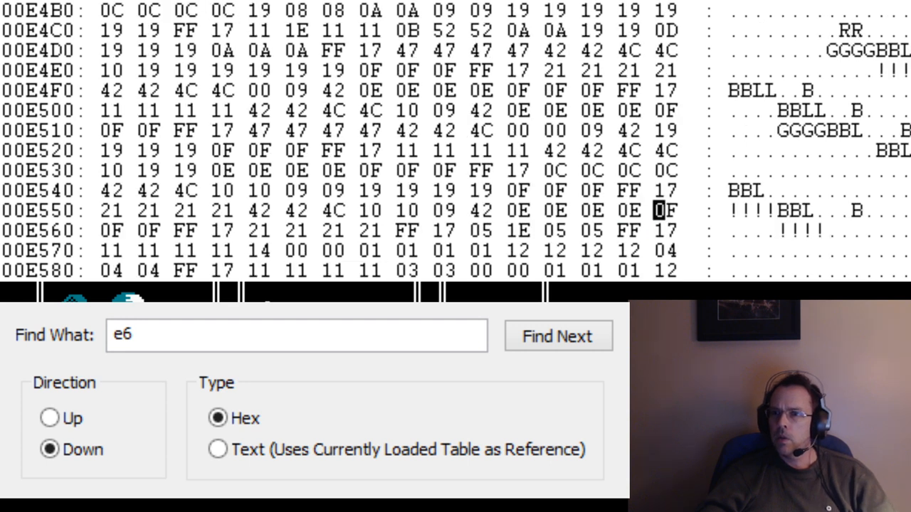
{"action": "key", "text": "Up"}
{"action": "key", "text": "Up"}
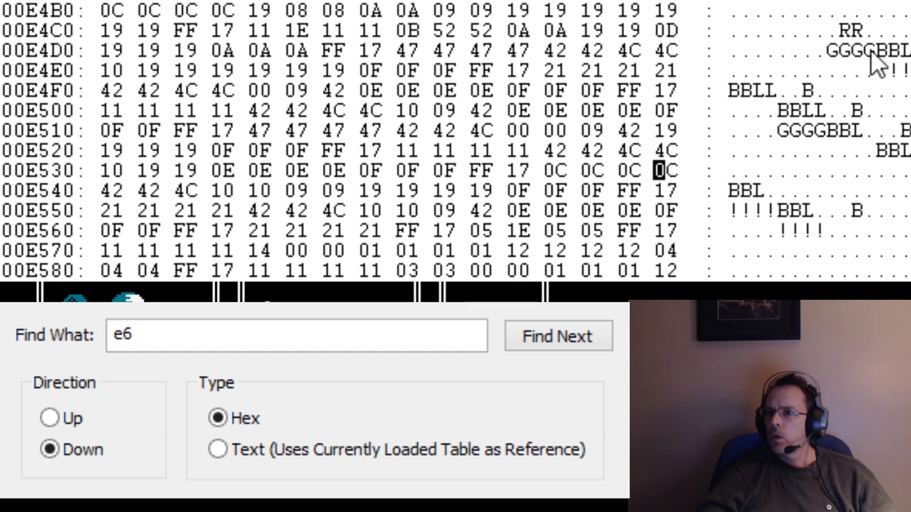
{"action": "left_click", "coordinate": [454, 73]}
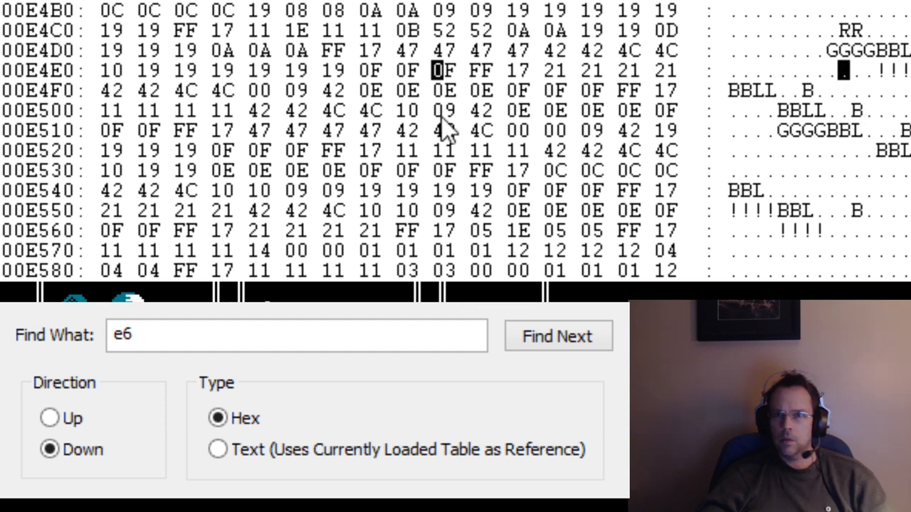
Search on for e6 through the 00E610 row up to 00E620, comparing the byte beside each occurrence.
{"action": "left_click", "coordinate": [541, 341]}
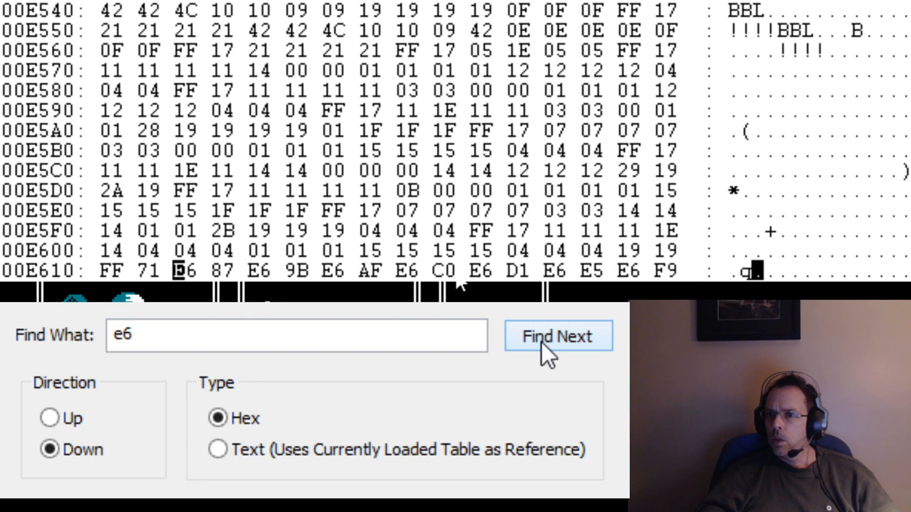
{"action": "left_click", "coordinate": [541, 342]}
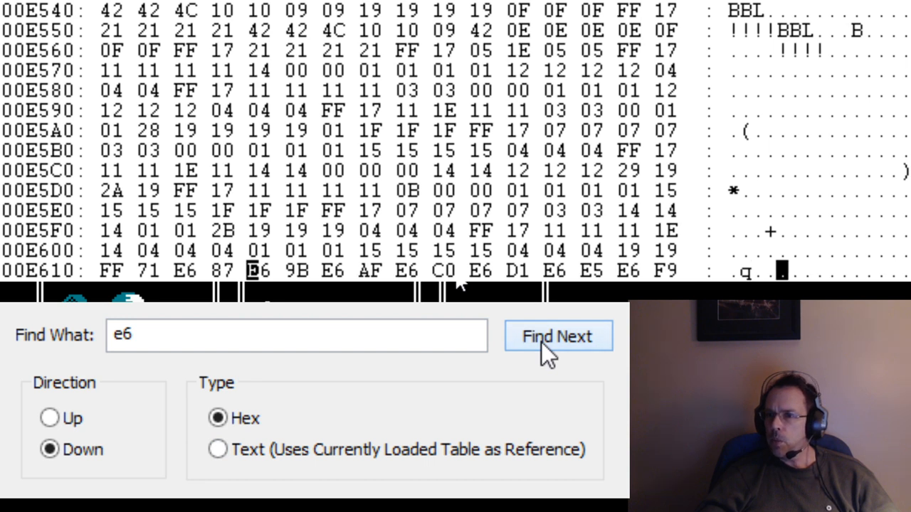
{"action": "left_click", "coordinate": [540, 341]}
{"action": "left_click", "coordinate": [541, 342]}
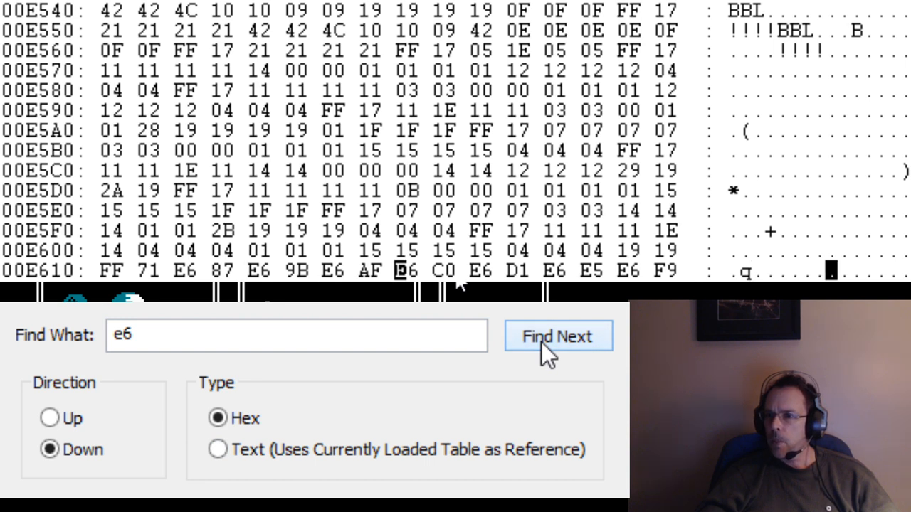
{"action": "left_click", "coordinate": [541, 341]}
{"action": "left_click", "coordinate": [540, 341]}
{"action": "left_click", "coordinate": [541, 342]}
{"action": "left_click", "coordinate": [541, 342]}
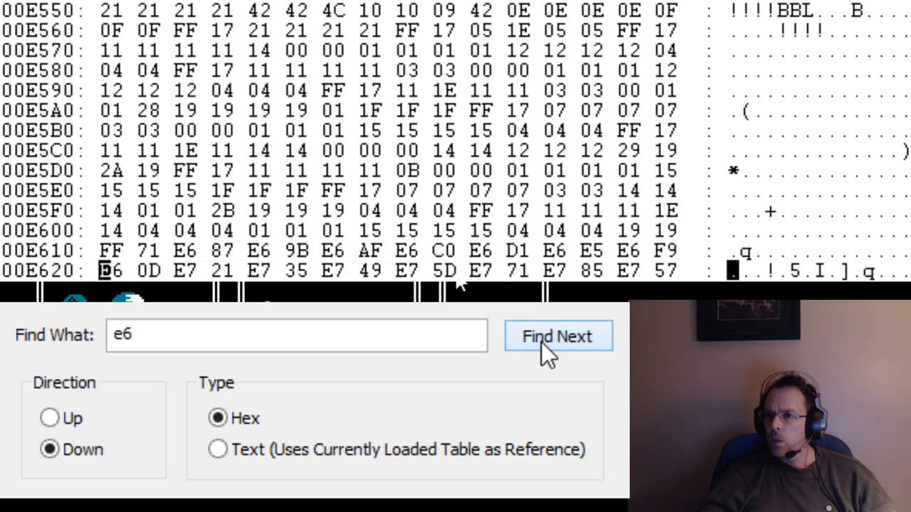
Find the remaining e6 occurrences past 00E620, through the 00FD50 row and up to 00FEA7.
{"action": "left_click", "coordinate": [541, 341]}
{"action": "left_click", "coordinate": [541, 342]}
{"action": "left_click", "coordinate": [541, 342]}
{"action": "left_click", "coordinate": [541, 342]}
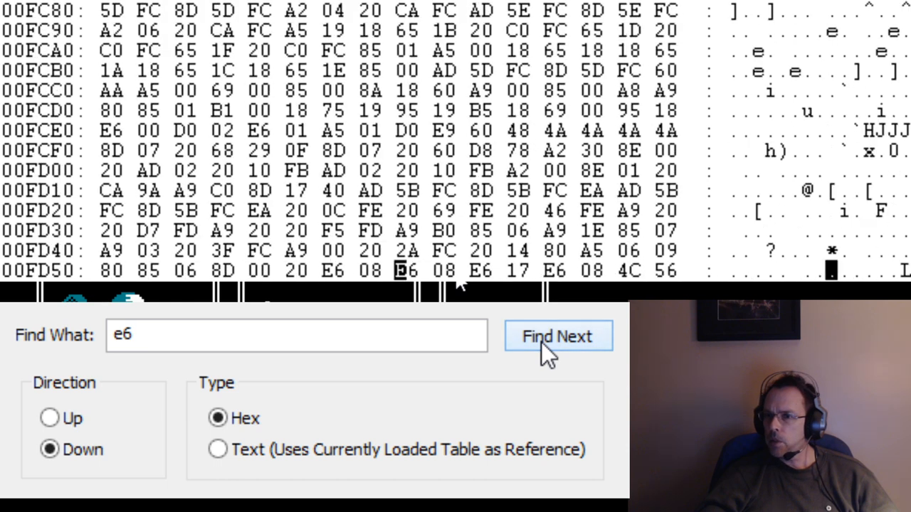
{"action": "left_click", "coordinate": [541, 342]}
{"action": "left_click", "coordinate": [540, 342]}
{"action": "left_click", "coordinate": [541, 341]}
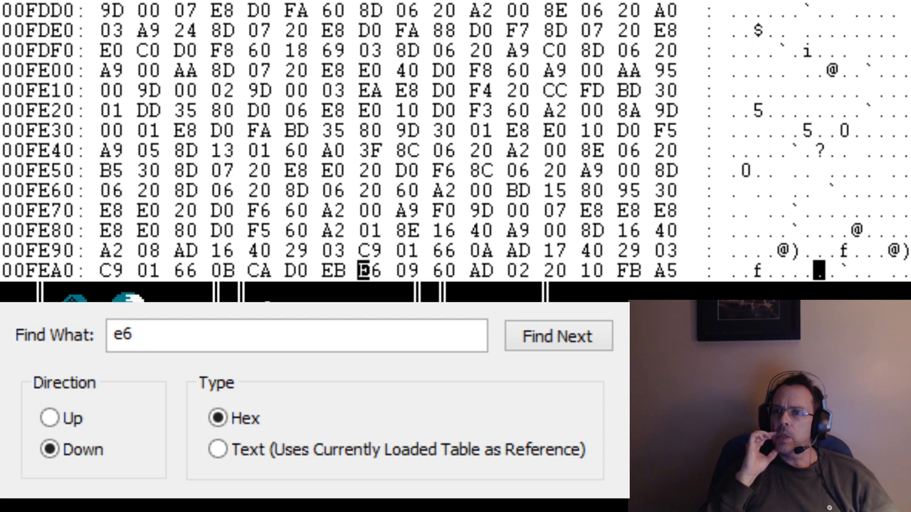
Return to the start of memory at 000000 and place the cursor on the byte at 00006A.
{"action": "key", "text": "ctrl+Home"}
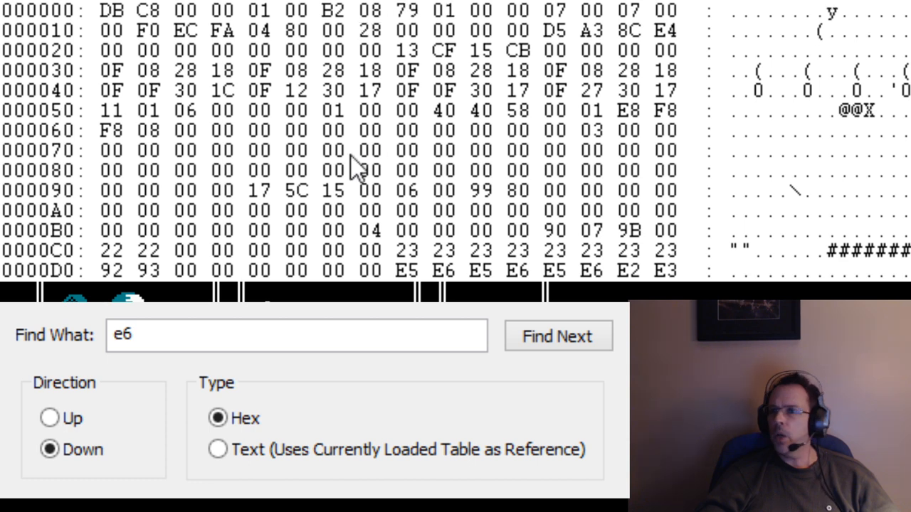
{"action": "left_click", "coordinate": [407, 70]}
{"action": "left_click", "coordinate": [475, 130]}
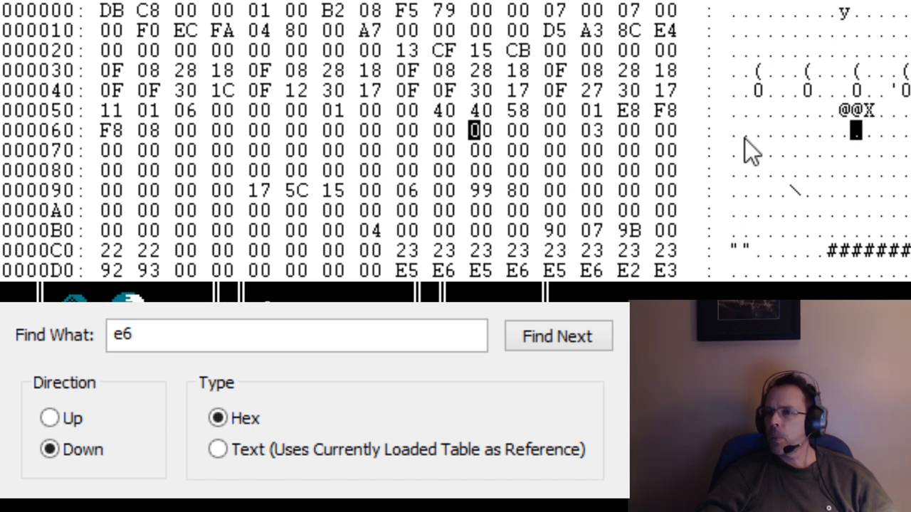
Skim the memory down to the 00F390 rows and back up past 003620, looking for a likely hit point area.
{"action": "scroll", "coordinate": [456, 141], "scroll_direction": "down", "scroll_amount": 20}
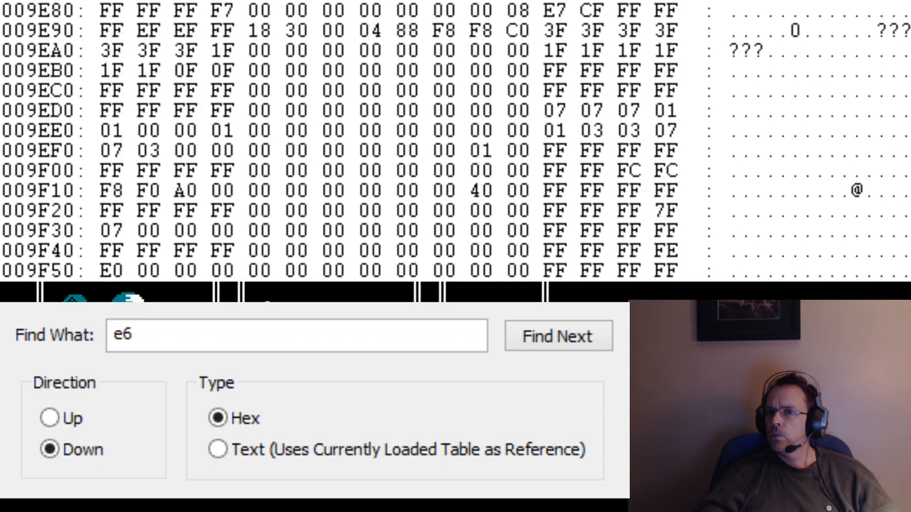
{"action": "scroll", "coordinate": [455, 141], "scroll_direction": "down", "scroll_amount": 20}
{"action": "scroll", "coordinate": [456, 141], "scroll_direction": "down", "scroll_amount": 20}
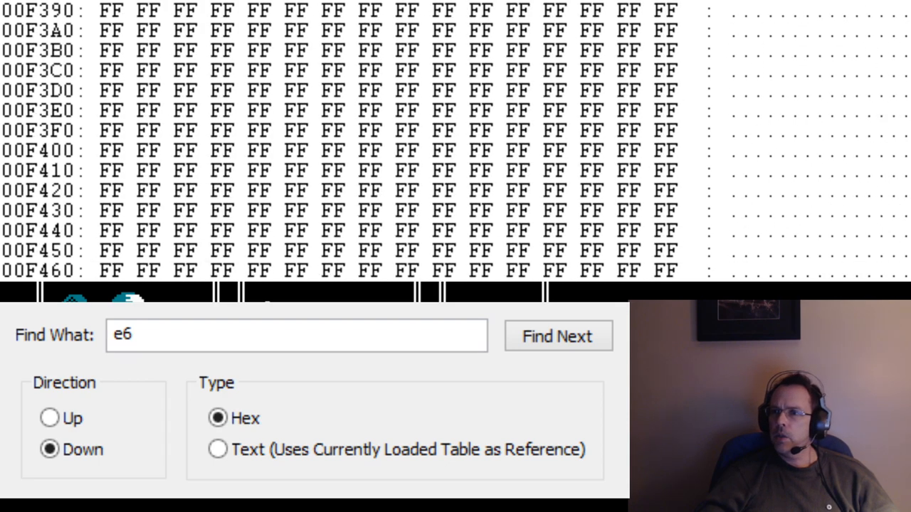
{"action": "scroll", "coordinate": [456, 140], "scroll_direction": "up", "scroll_amount": 20}
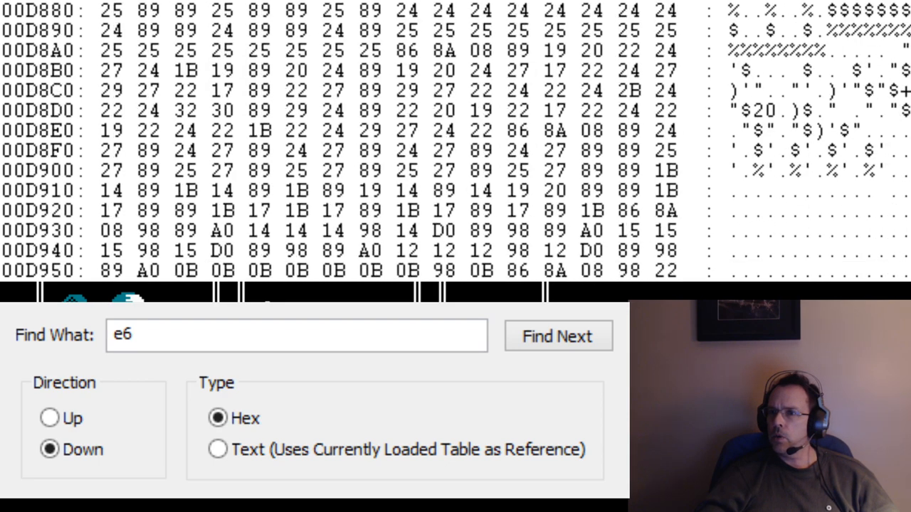
{"action": "scroll", "coordinate": [455, 141], "scroll_direction": "up", "scroll_amount": 20}
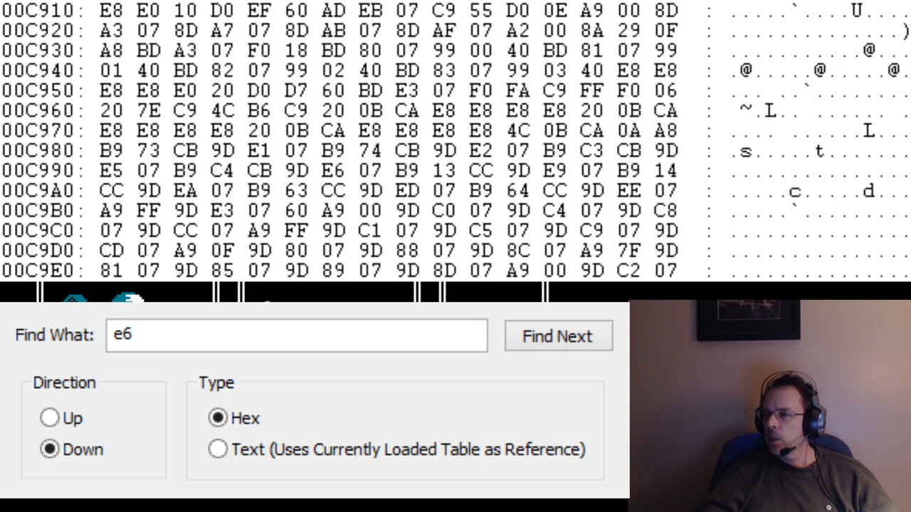
{"action": "scroll", "coordinate": [455, 140], "scroll_direction": "up", "scroll_amount": 20}
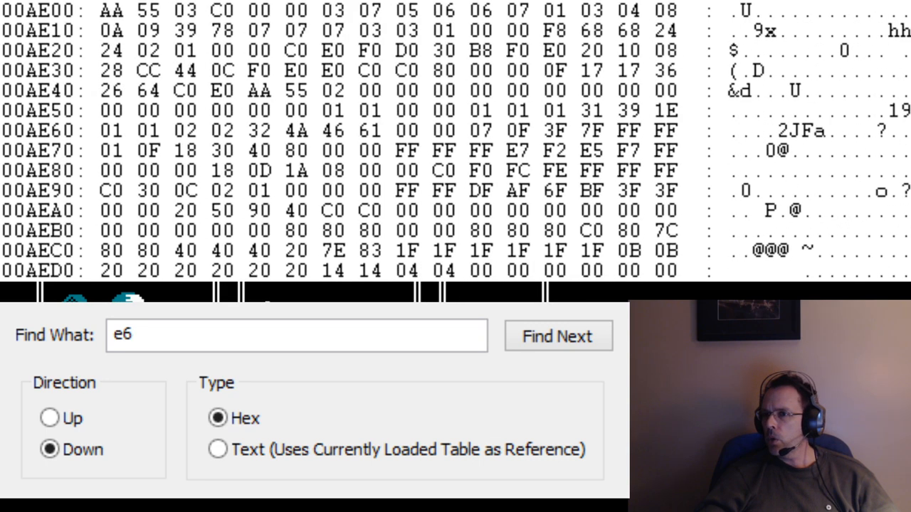
{"action": "scroll", "coordinate": [455, 140], "scroll_direction": "up", "scroll_amount": 20}
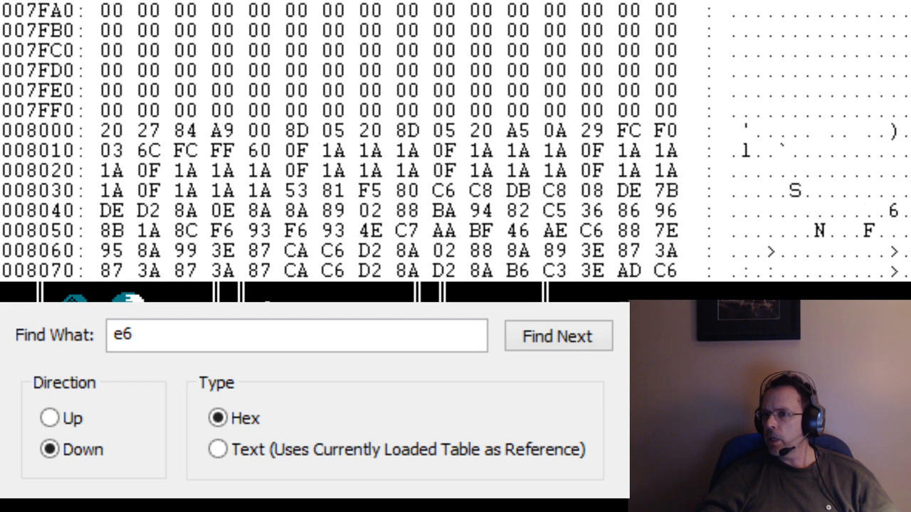
{"action": "scroll", "coordinate": [455, 141], "scroll_direction": "up", "scroll_amount": 20}
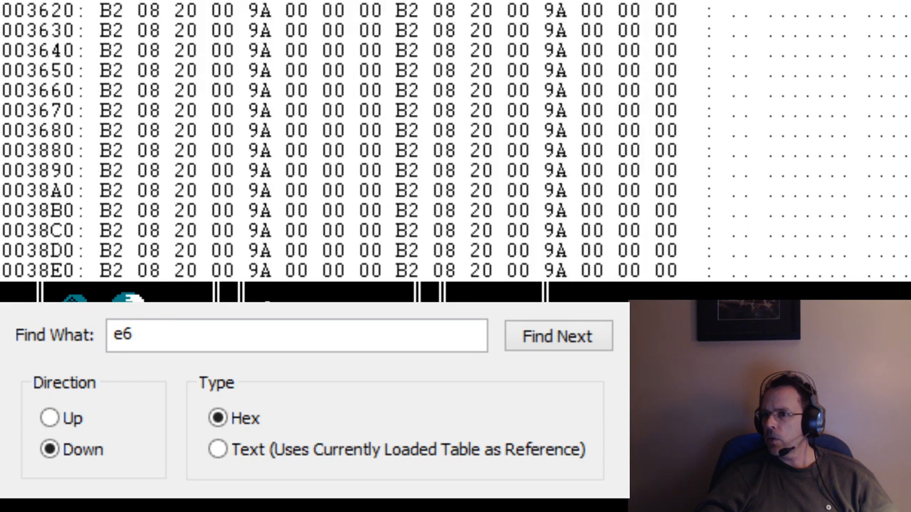
{"action": "scroll", "coordinate": [455, 141], "scroll_direction": "up", "scroll_amount": 20}
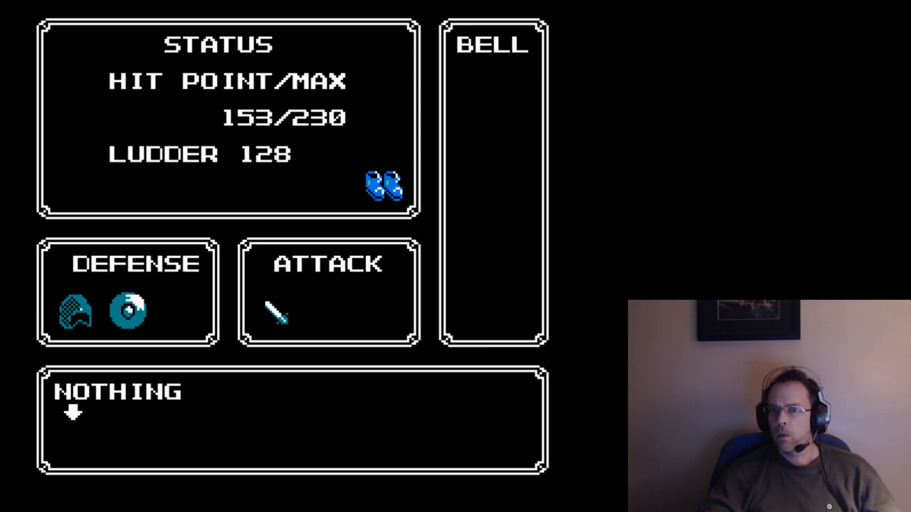
Switch to The Bard's Tale, add the monk character to the party at the guild, and view the character's stats.
{"action": "left_click", "coordinate": [562, 1]}
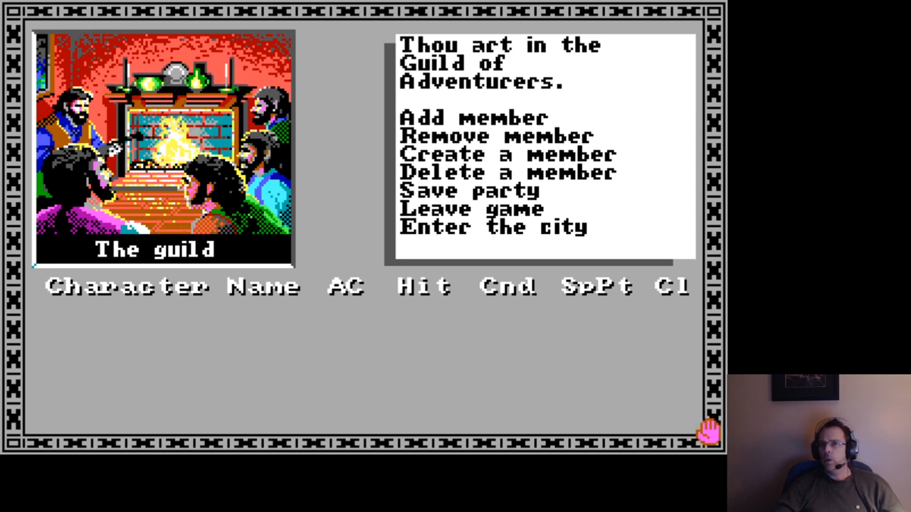
{"action": "key", "text": "a"}
{"action": "key", "text": "Down"}
{"action": "key", "text": "Down"}
{"action": "key", "text": "Down"}
{"action": "key", "text": "Down"}
{"action": "key", "text": "Down"}
{"action": "key", "text": "Down"}
{"action": "key", "text": "Down"}
{"action": "key", "text": "Down"}
{"action": "key", "text": "Down"}
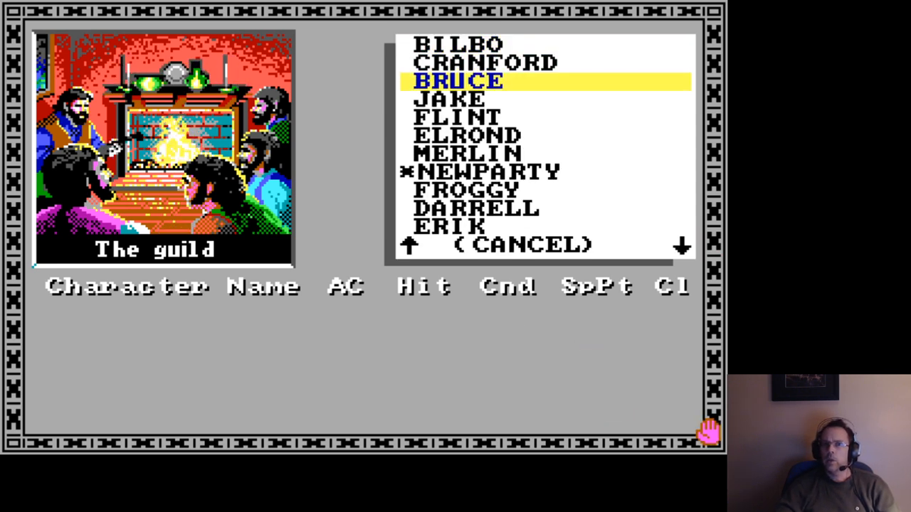
{"action": "key", "text": "Return"}
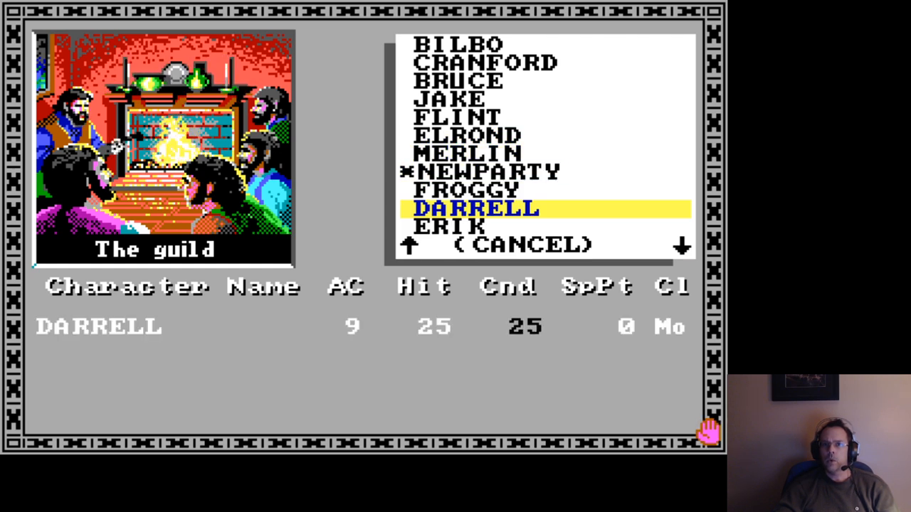
{"action": "key", "text": "Escape"}
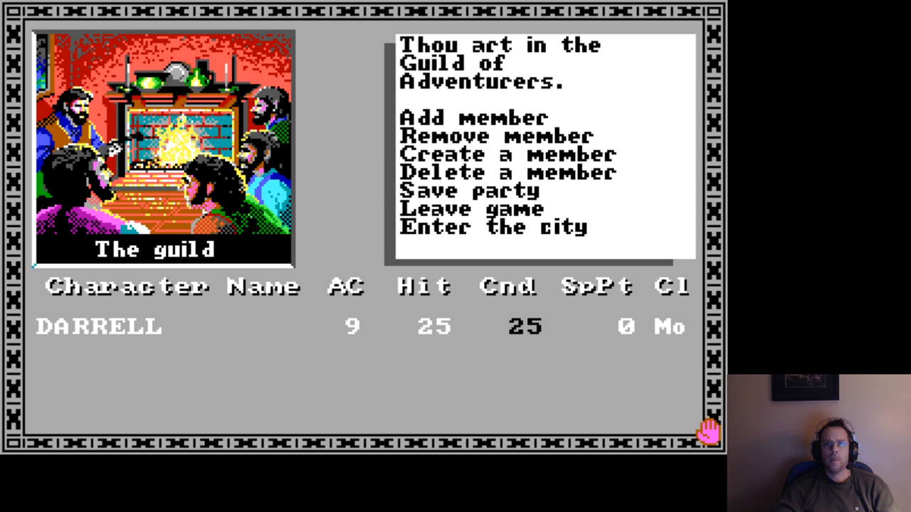
{"action": "key", "text": "1"}
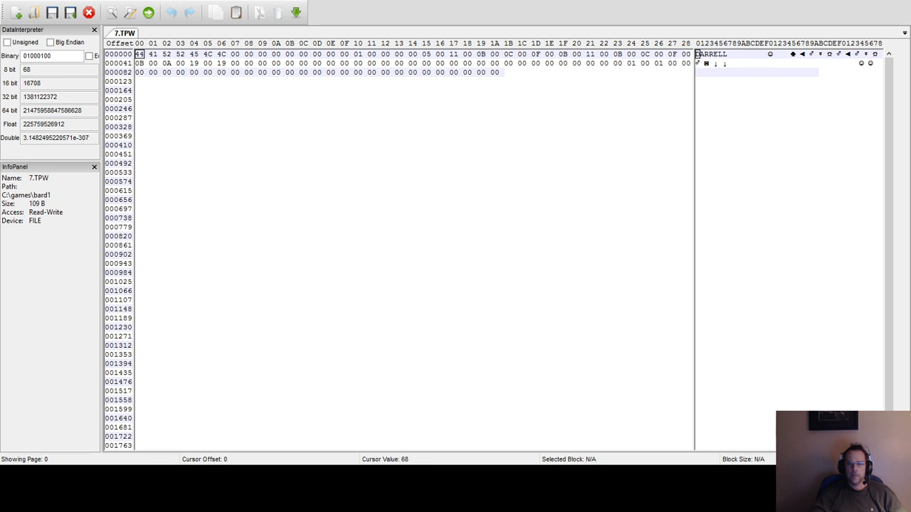
Convert decimal 17 to hexadecimal in the calculator.
{"action": "key", "text": "alt+Tab"}
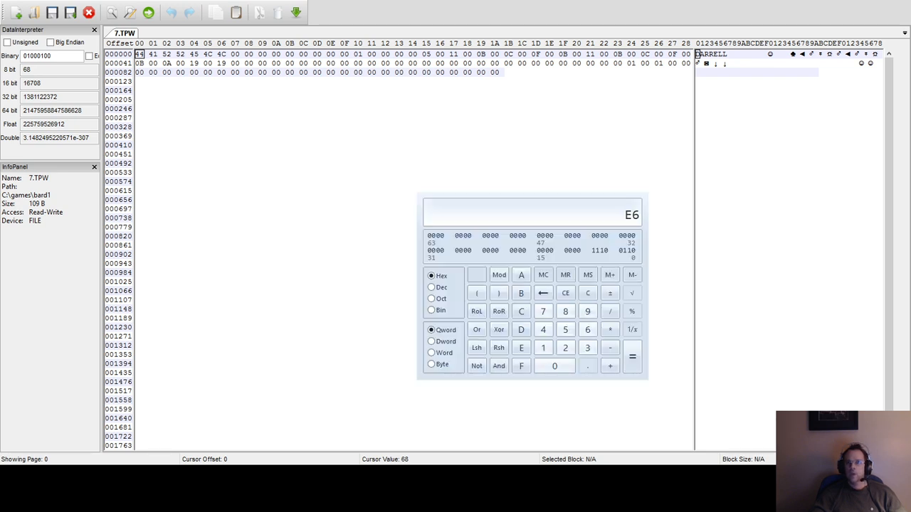
{"action": "key", "text": "Escape"}
{"action": "left_click", "coordinate": [430, 287]}
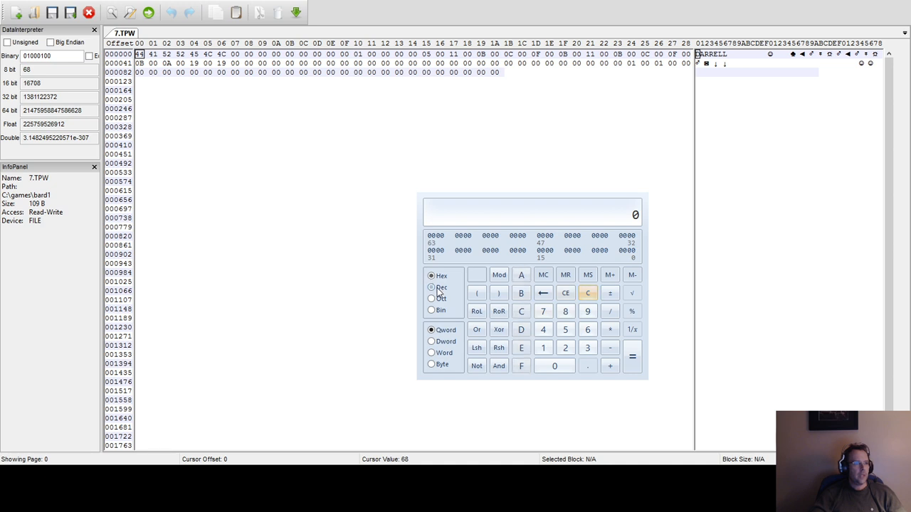
{"action": "left_click", "coordinate": [545, 348]}
{"action": "left_click", "coordinate": [543, 313]}
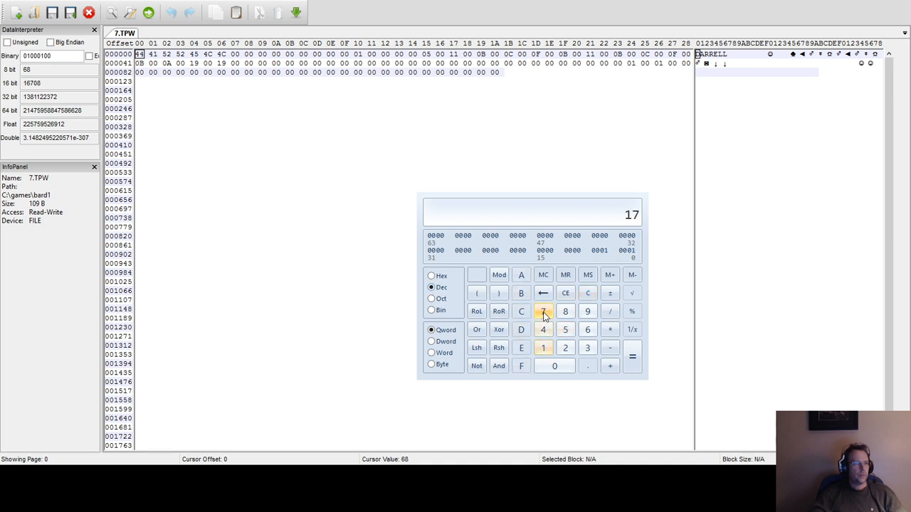
{"action": "left_click", "coordinate": [439, 277]}
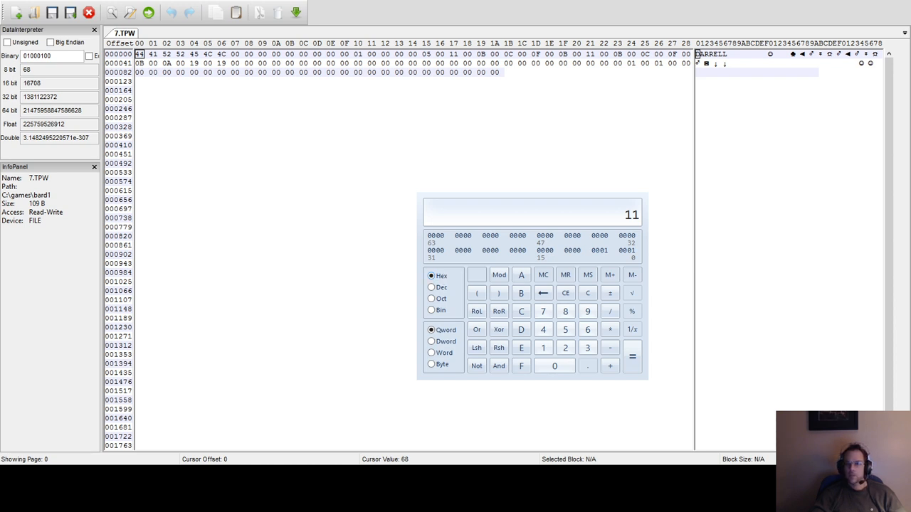
In 7.TPW, change the strength byte at offset 17 of the first row to 12, and raise it to 13.
{"action": "left_click", "coordinate": [140, 57]}
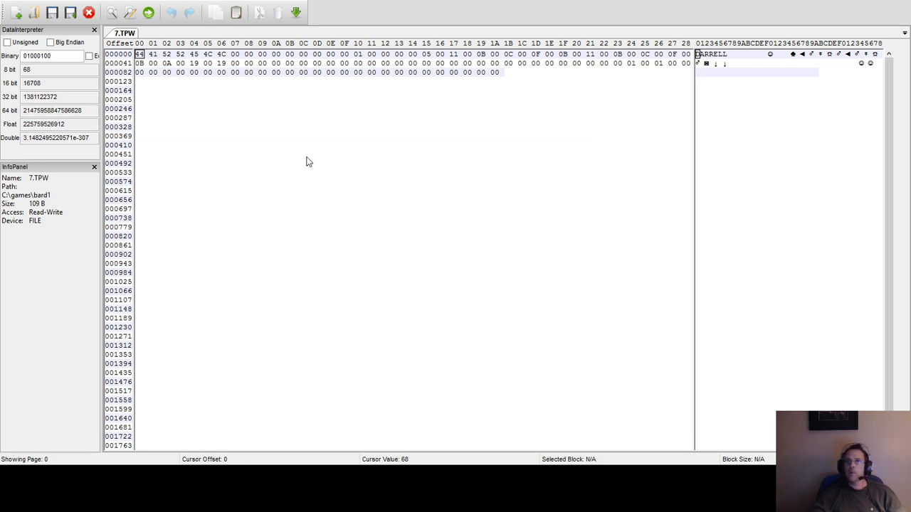
{"action": "left_click", "coordinate": [455, 55]}
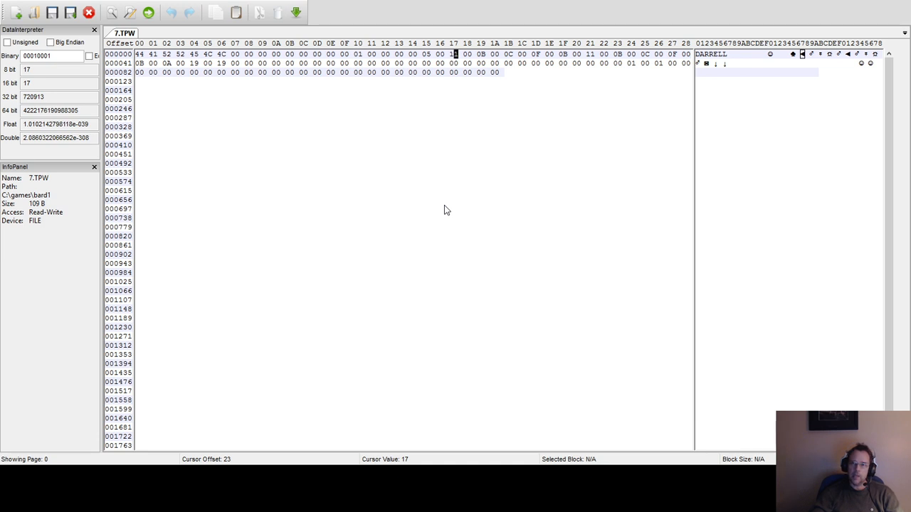
{"action": "type", "text": "12"}
{"action": "key", "text": "Left"}
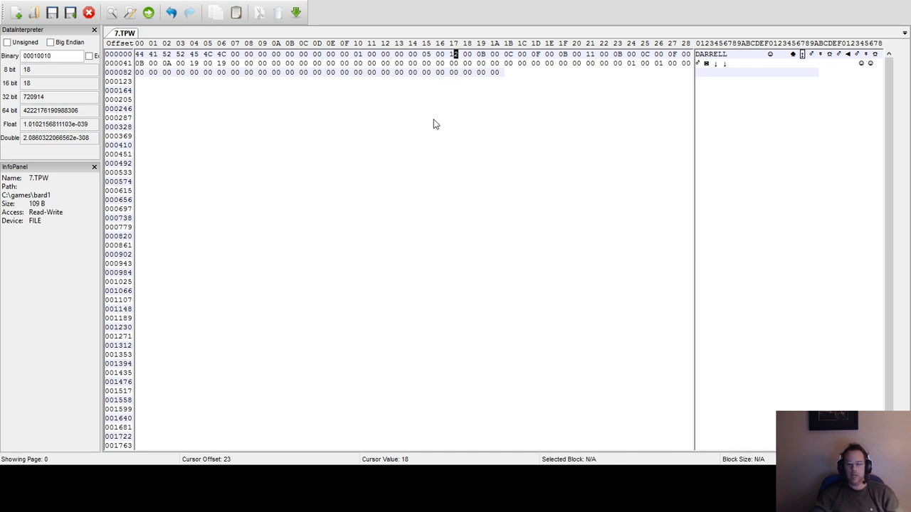
{"action": "type", "text": "3"}
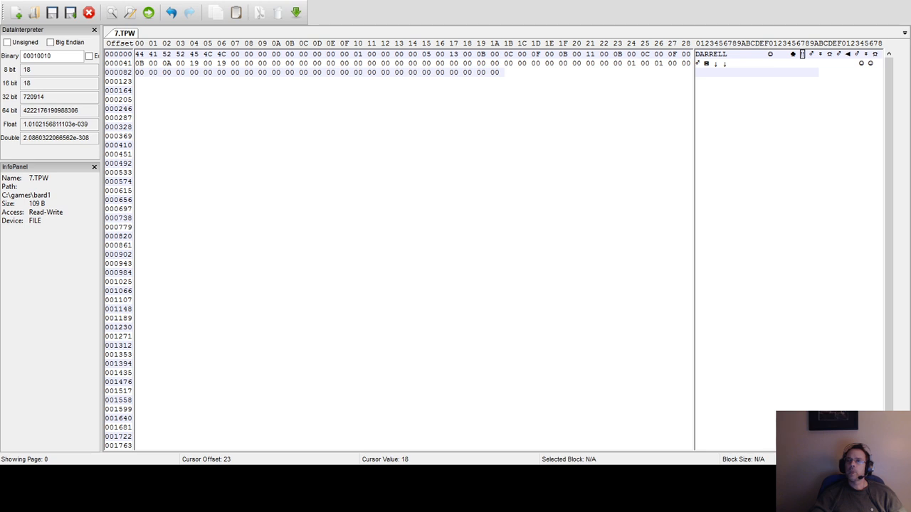
Try the value 13 in the byte at offset 15 of the first row, and restore it to 05.
{"action": "left_click", "coordinate": [451, 56]}
{"action": "key", "text": "Left"}
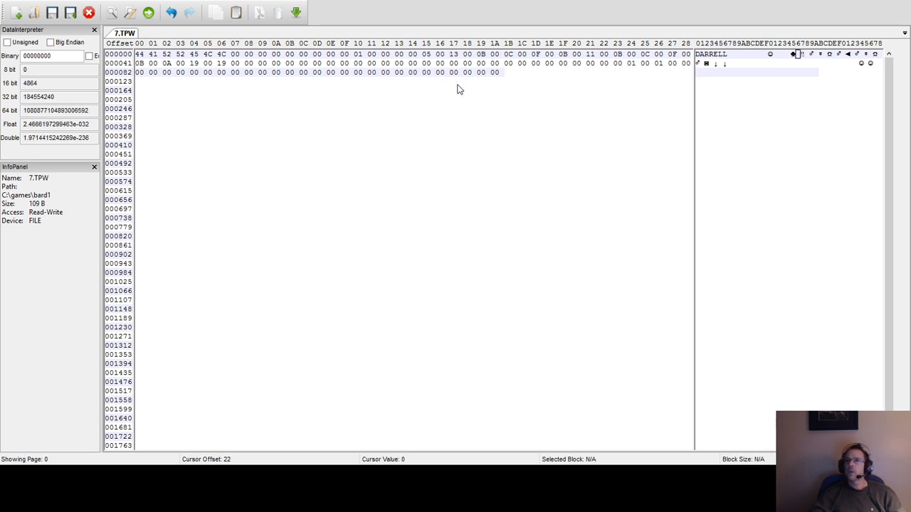
{"action": "left_click", "coordinate": [426, 57]}
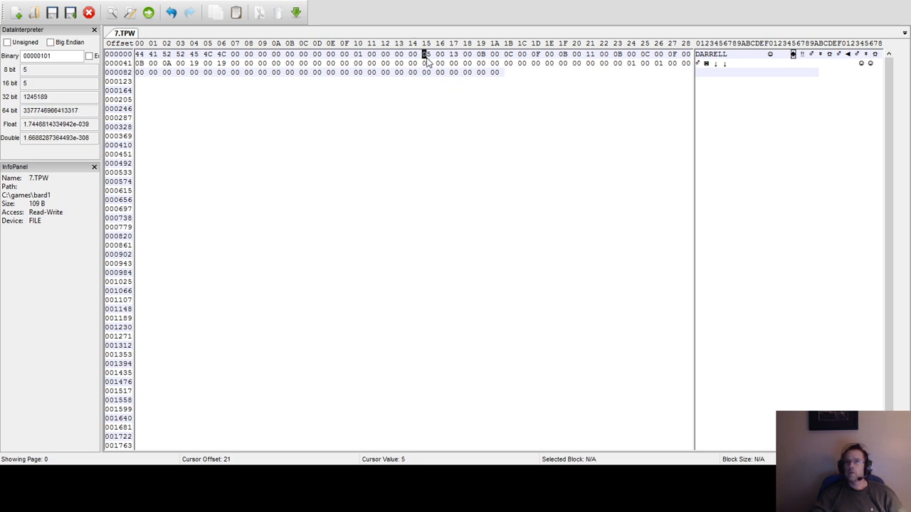
{"action": "type", "text": "13"}
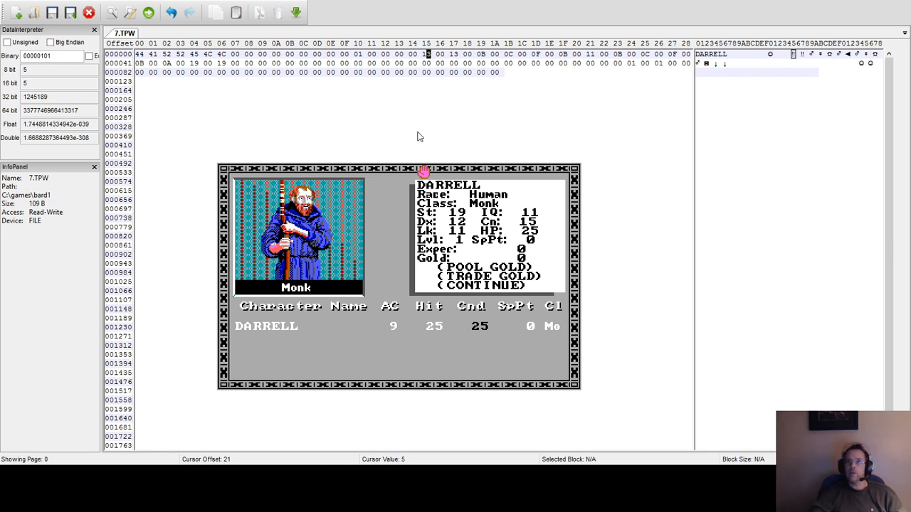
{"action": "left_click", "coordinate": [425, 55]}
{"action": "type", "text": "13"}
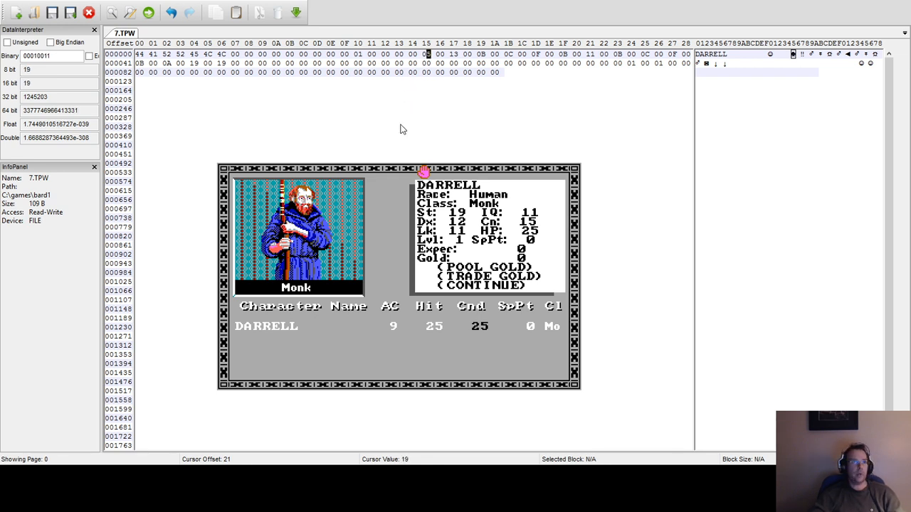
Convert hexadecimal B to decimal in the calculator and move the calculator clear of the game window.
{"action": "left_click", "coordinate": [481, 55]}
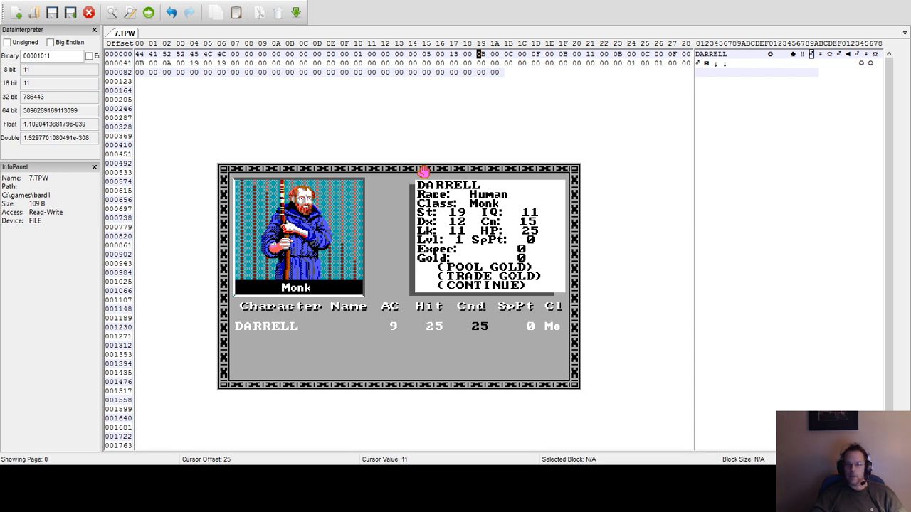
{"action": "key", "text": "alt+Tab"}
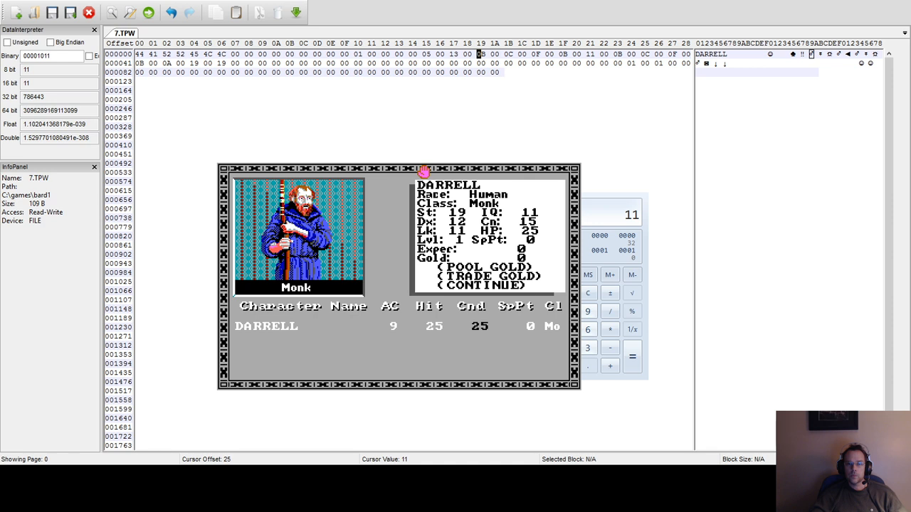
{"action": "key", "text": "alt+Tab"}
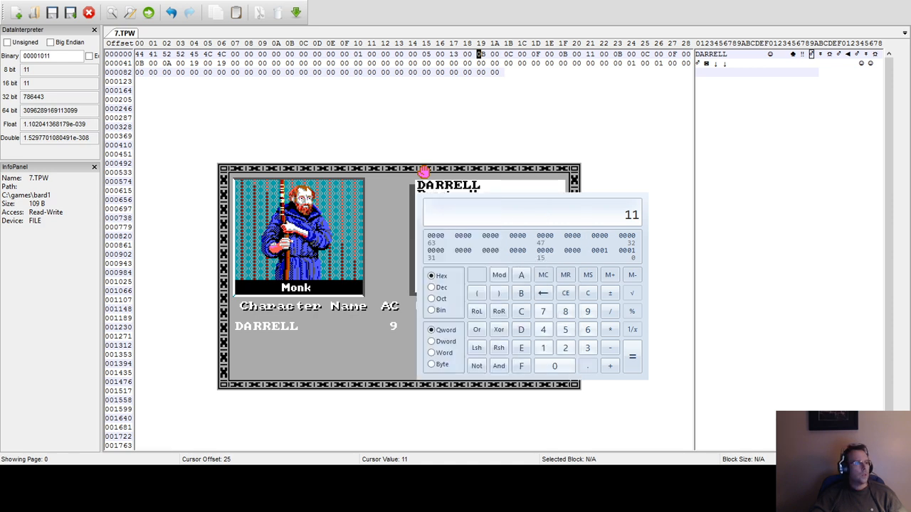
{"action": "left_click", "coordinate": [587, 293]}
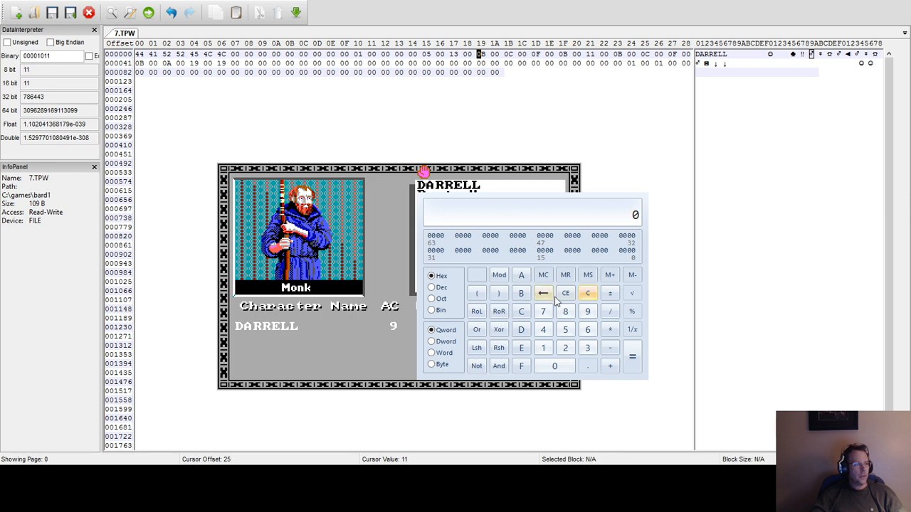
{"action": "key", "text": "b"}
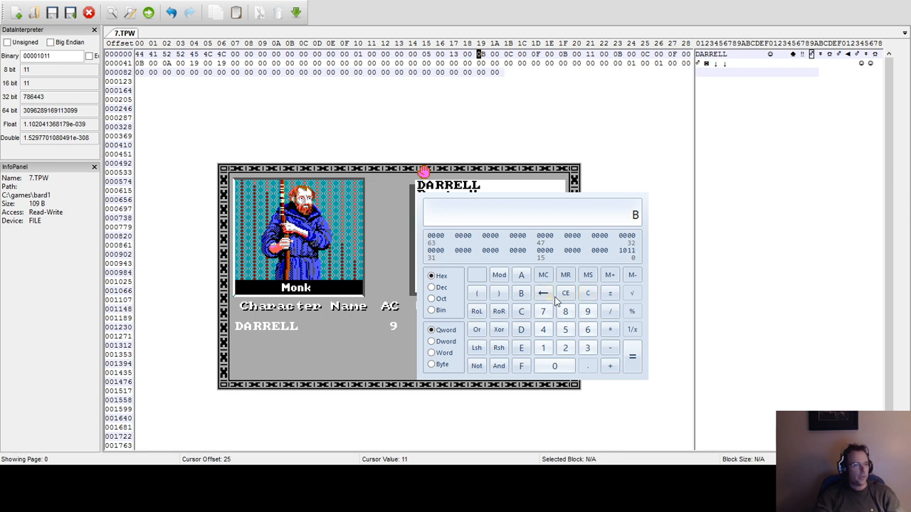
{"action": "left_click", "coordinate": [436, 288]}
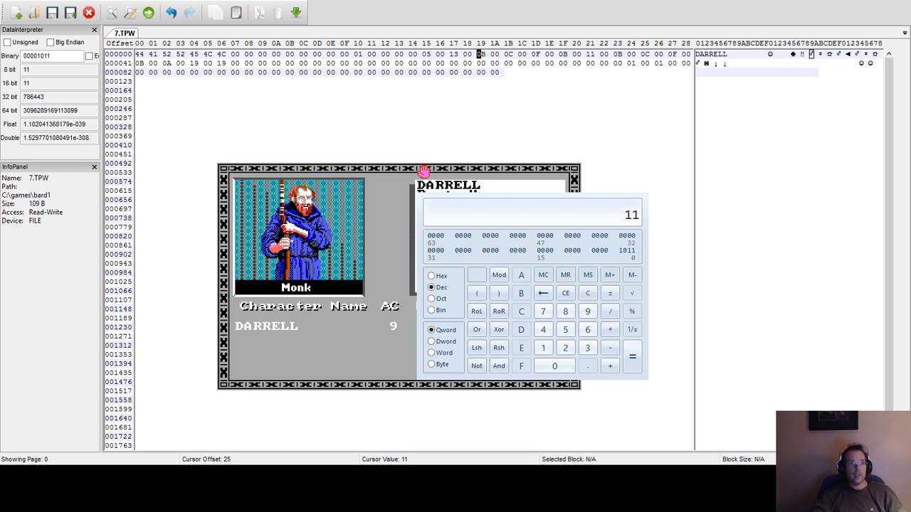
{"action": "left_click_drag", "start_coordinate": [526, 177], "coordinate": [709, 156]}
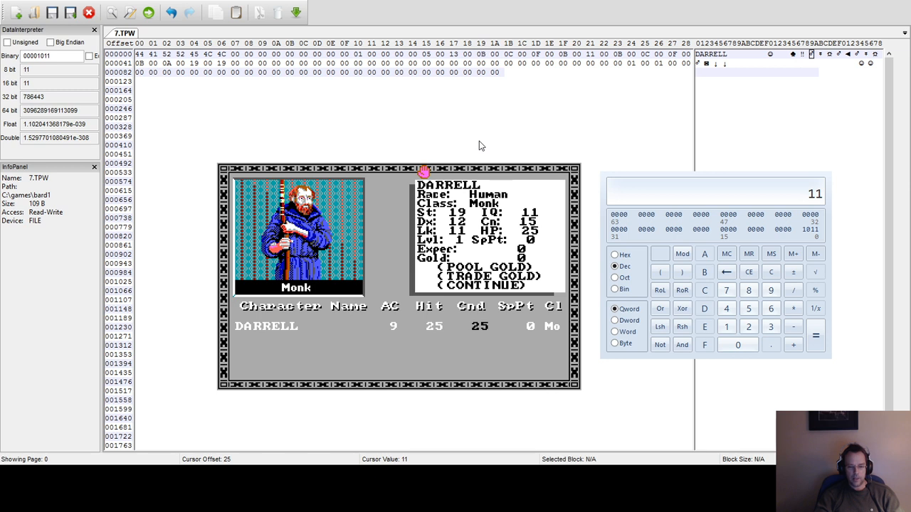
In 7.TPW, try 0F and 13 through 17 in the byte at offset 19 of the first row, and set it to 18.
{"action": "type", "text": "0f"}
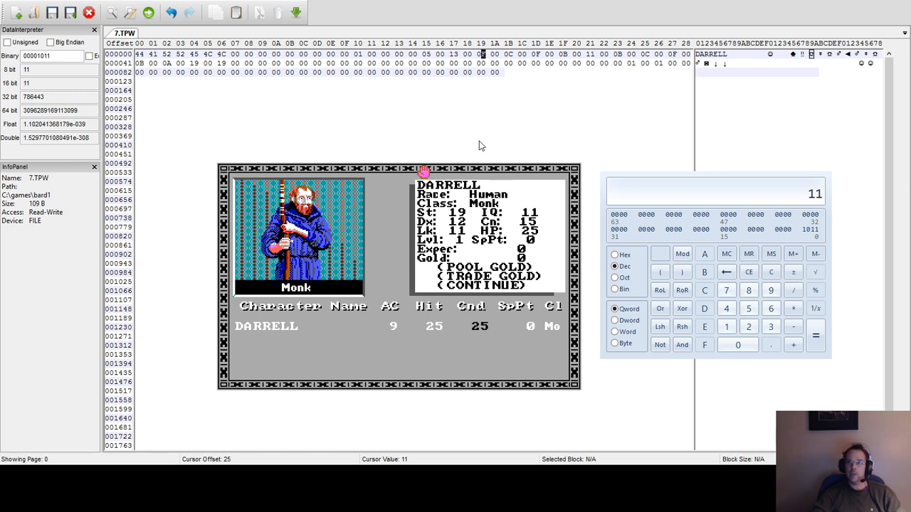
{"action": "type", "text": "f"}
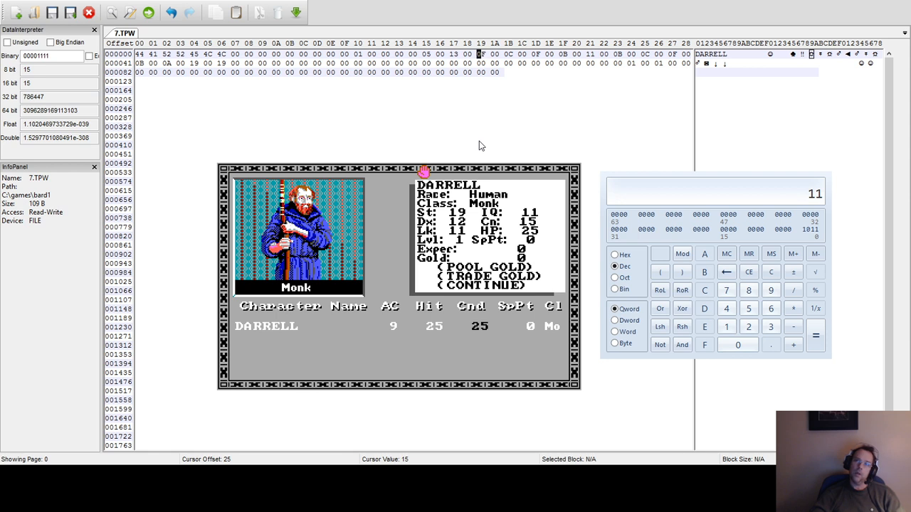
{"action": "type", "text": "13"}
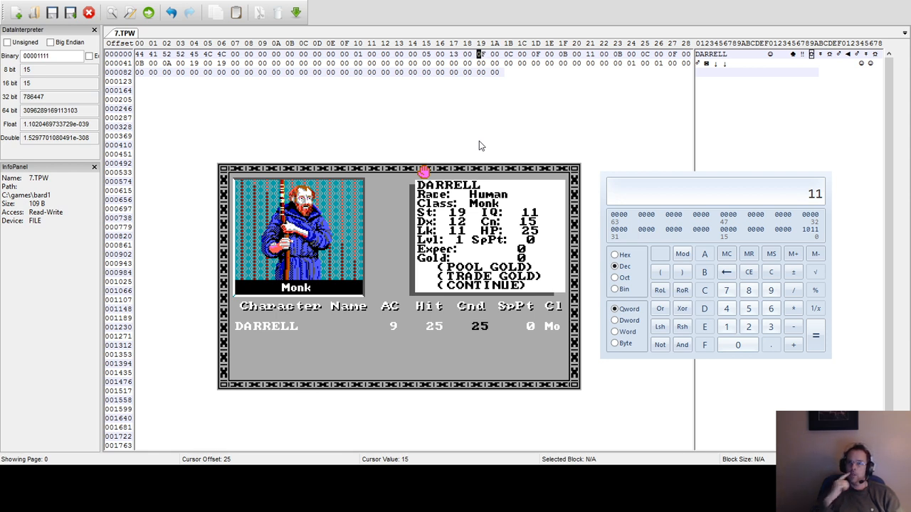
{"action": "type", "text": "14"}
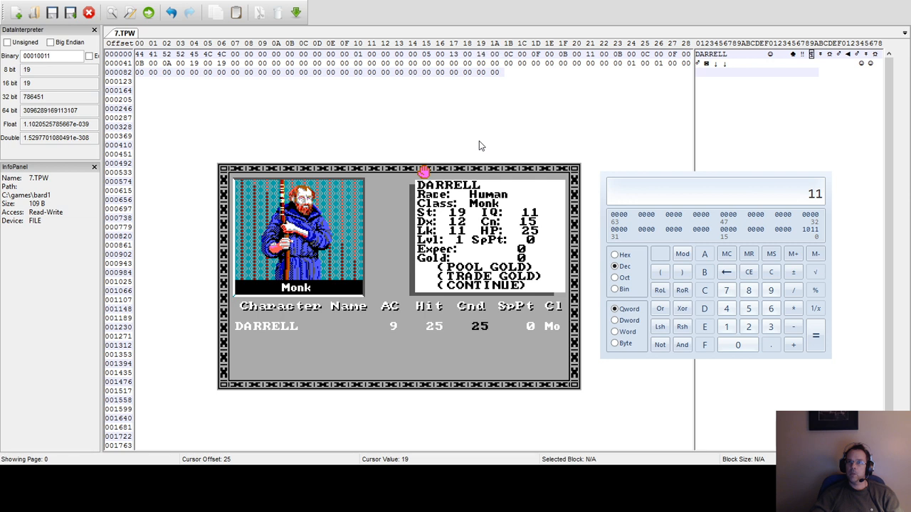
{"action": "type", "text": "15"}
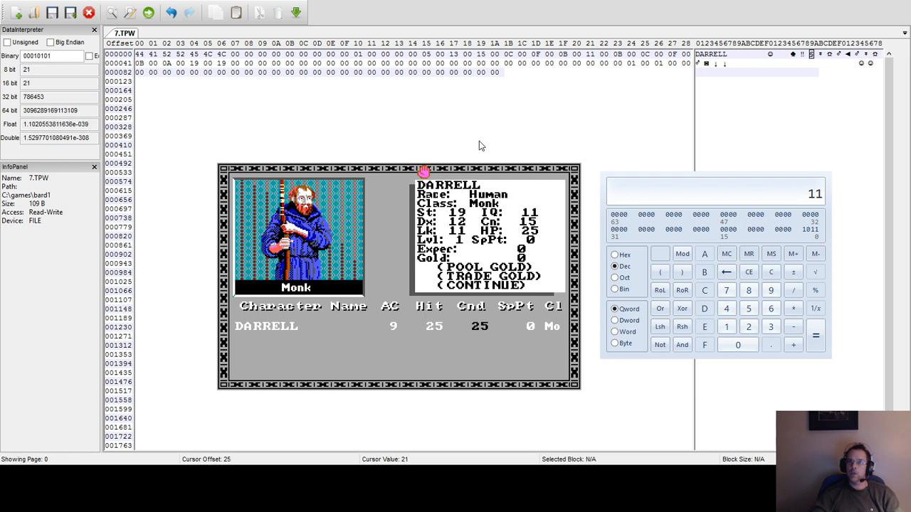
{"action": "type", "text": "16"}
{"action": "type", "text": "17"}
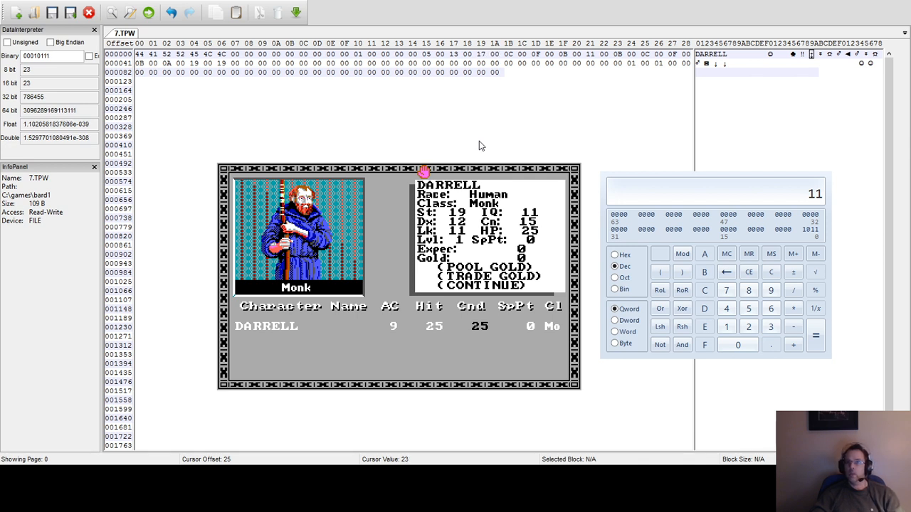
{"action": "type", "text": "18"}
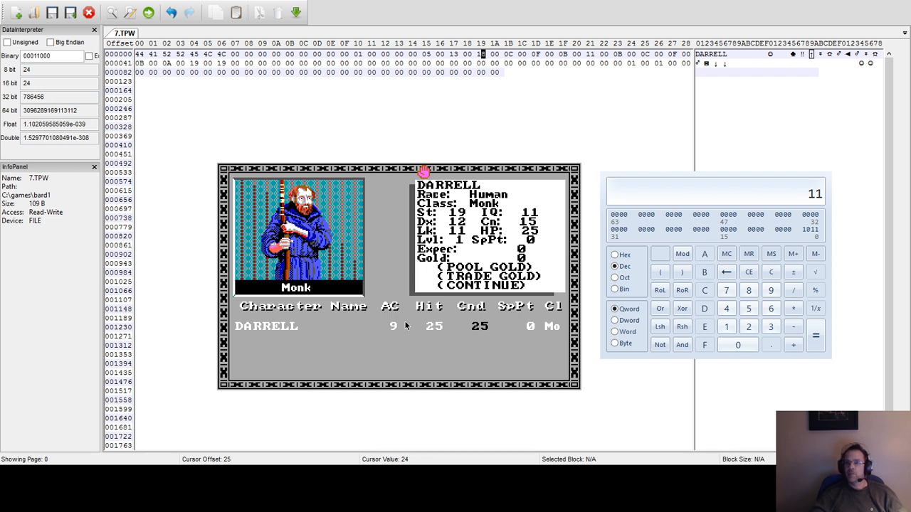
Leave The Bard's Tale for the DOS prompt, and set the strength byte at offset 17 of the first row in 7.TPW to 19.
{"action": "left_click", "coordinate": [434, 264]}
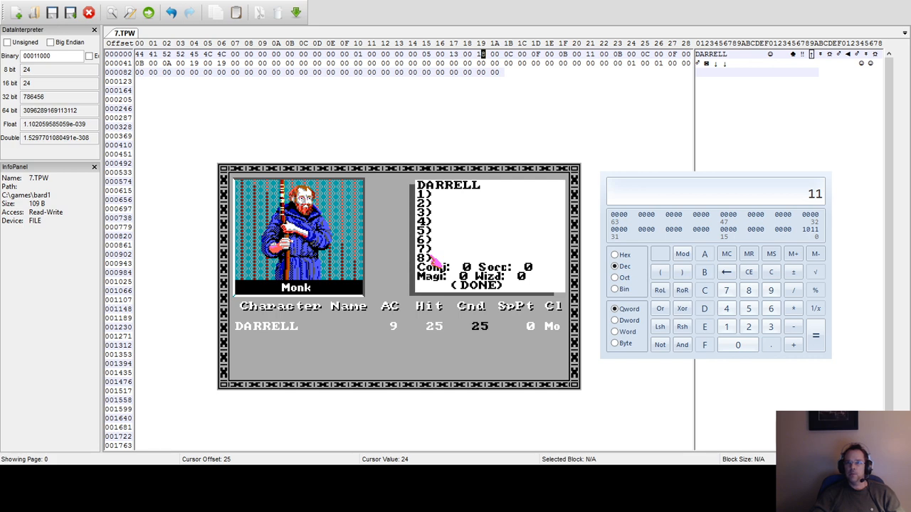
{"action": "left_click", "coordinate": [434, 261]}
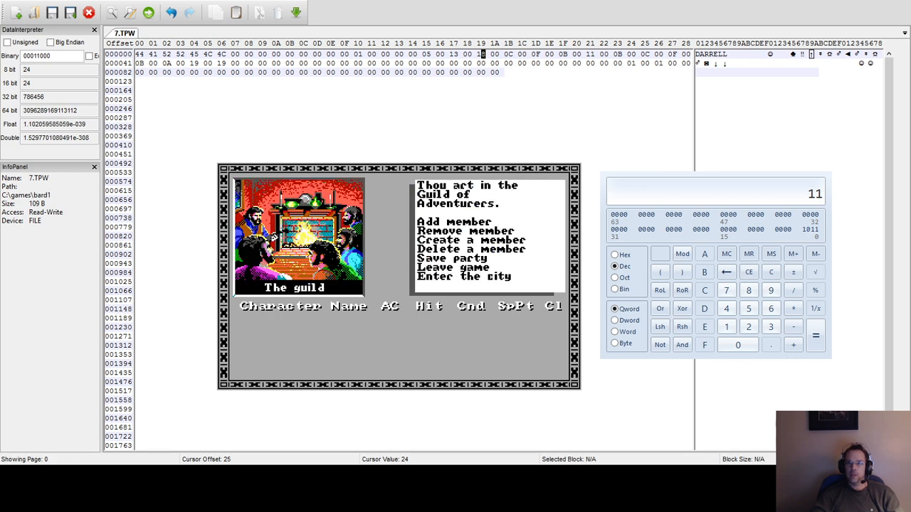
{"action": "key", "text": "l"}
{"action": "key", "text": "y"}
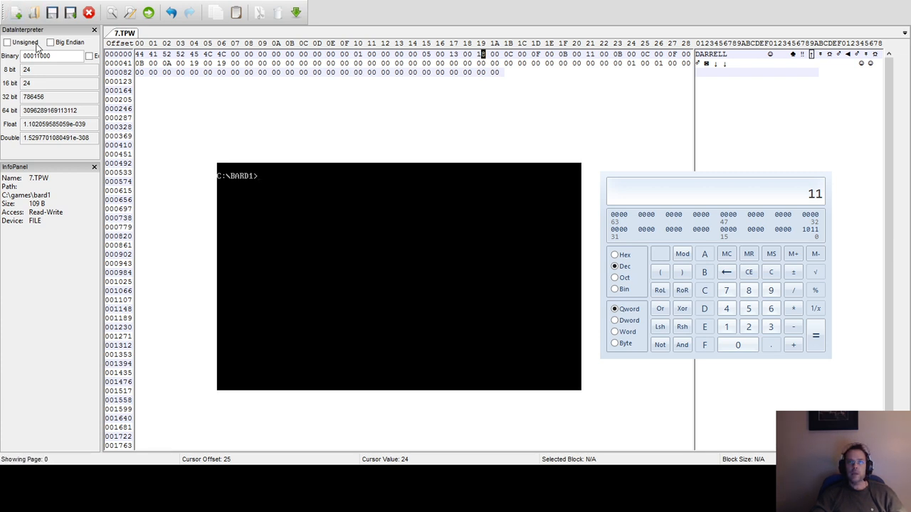
{"action": "left_click", "coordinate": [455, 54]}
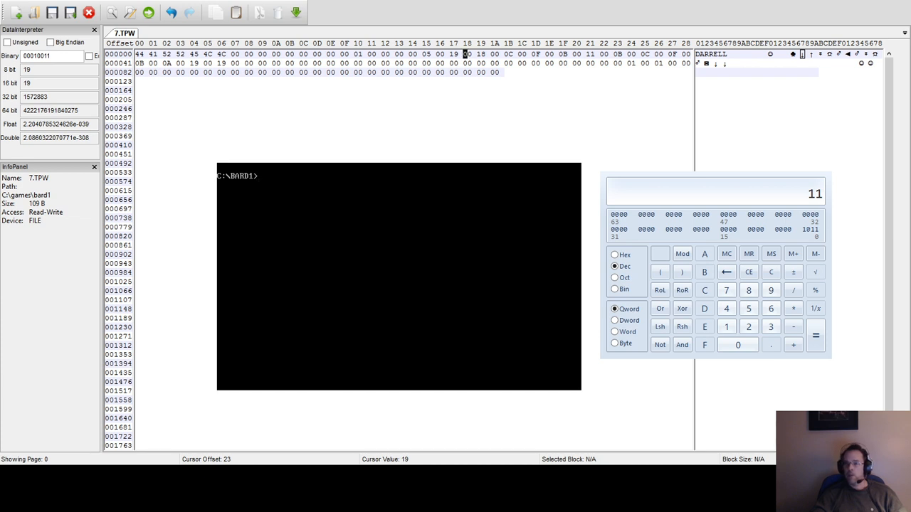
Restart the game with the bard command, add the monk to the party at the guild, and view the character's stats.
{"action": "type", "text": "bard"}
{"action": "key", "text": "Return"}
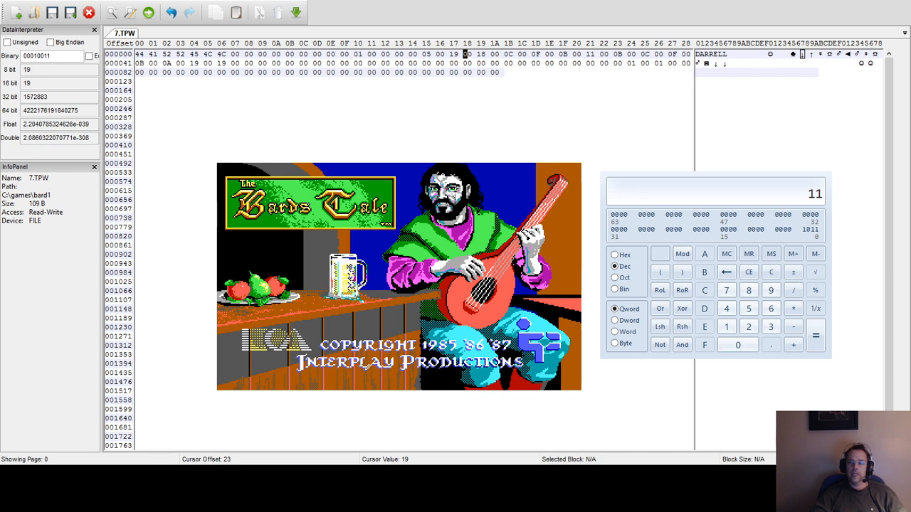
{"action": "key", "text": "Return"}
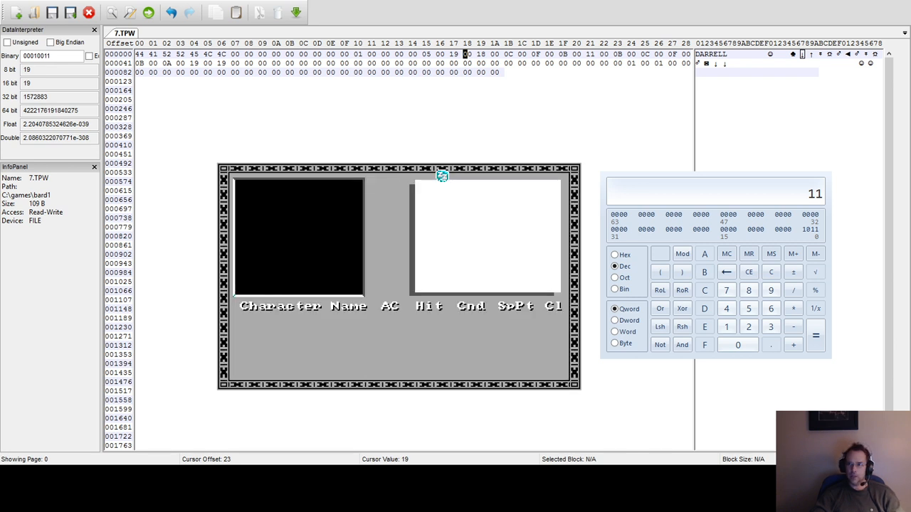
{"action": "key", "text": "a"}
{"action": "key", "text": "Down"}
{"action": "key", "text": "Down"}
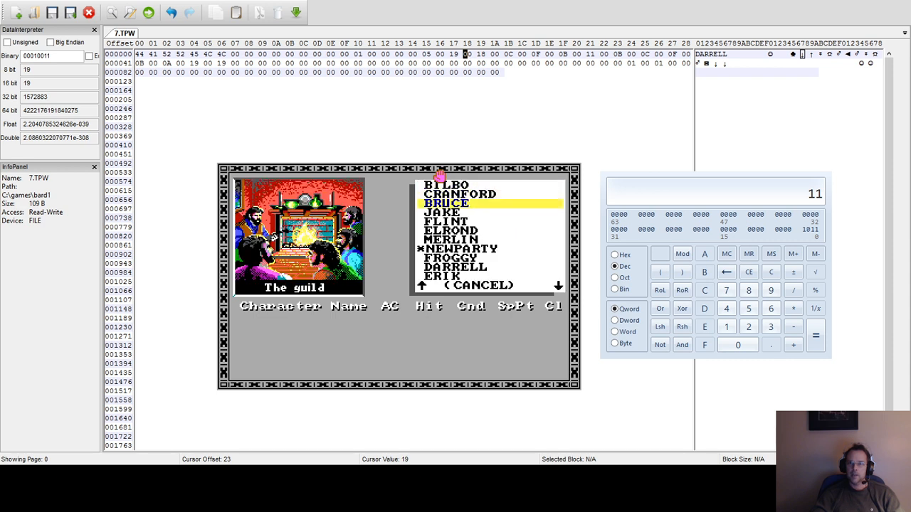
{"action": "key", "text": "Down"}
{"action": "key", "text": "Down"}
{"action": "key", "text": "Down"}
{"action": "key", "text": "Down"}
{"action": "key", "text": "Down"}
{"action": "key", "text": "Down"}
{"action": "key", "text": "Down"}
{"action": "key", "text": "Return"}
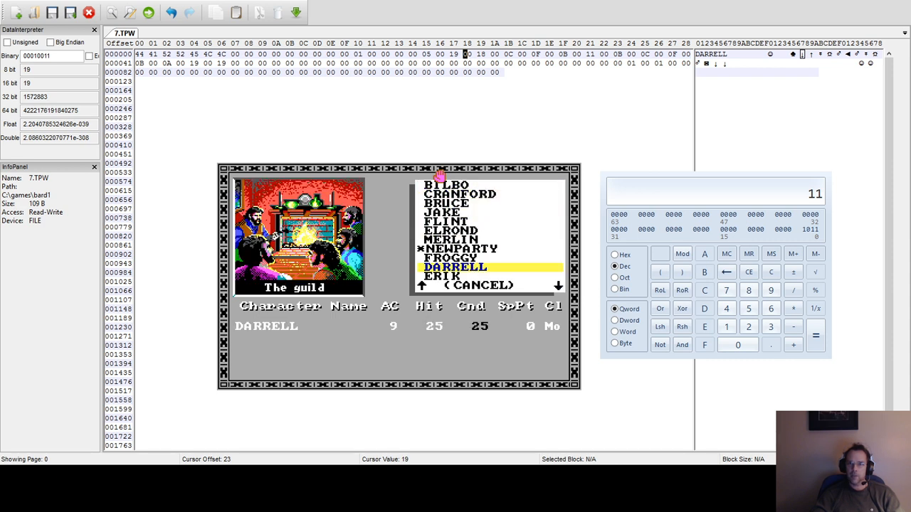
{"action": "key", "text": "1"}
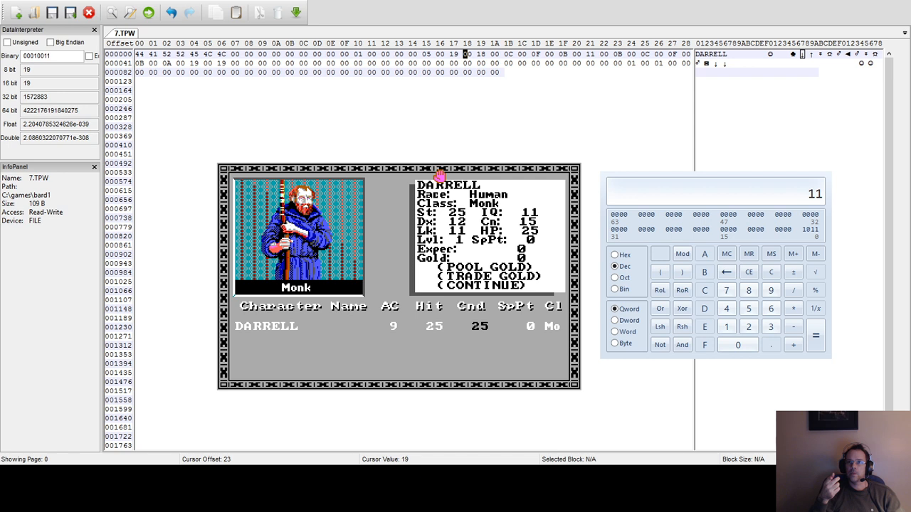
Close the character sheet, remove the monk from the party, and leave the game for the DOS prompt.
{"action": "key", "text": "c"}
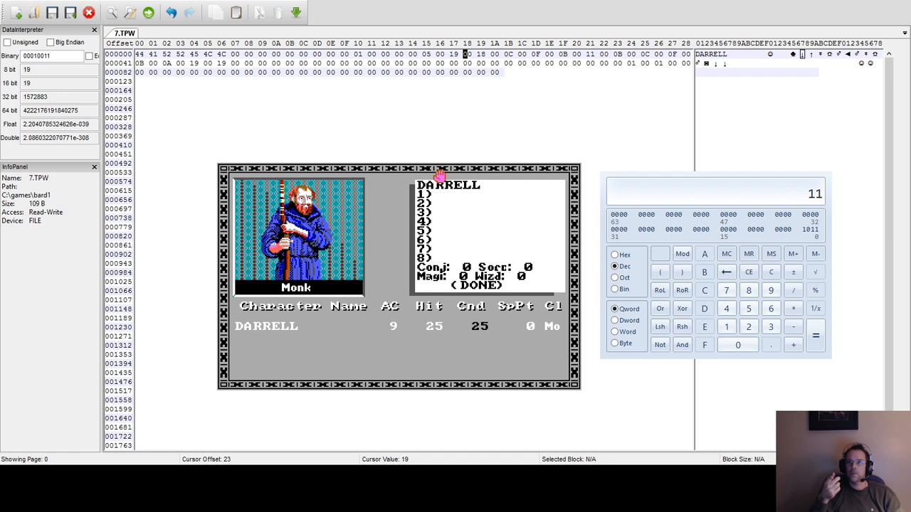
{"action": "key", "text": "Return"}
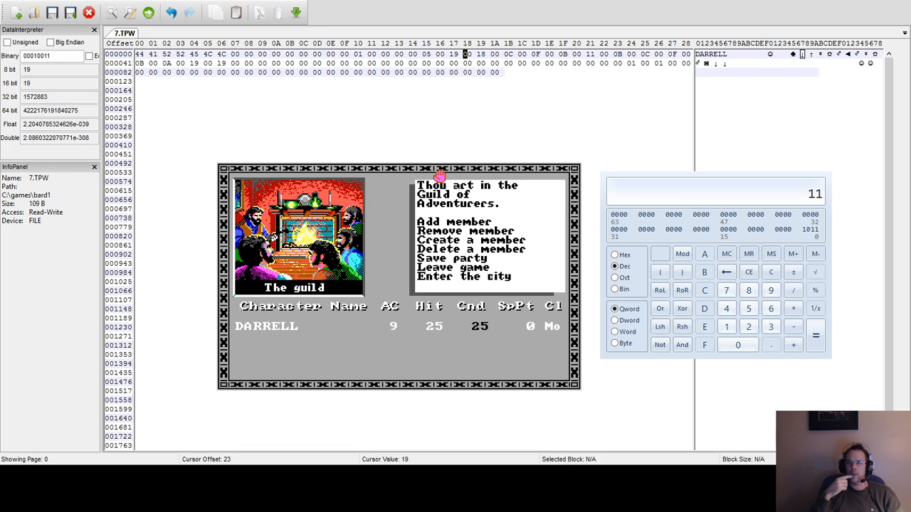
{"action": "key", "text": "r"}
{"action": "key", "text": "Escape"}
{"action": "key", "text": "l"}
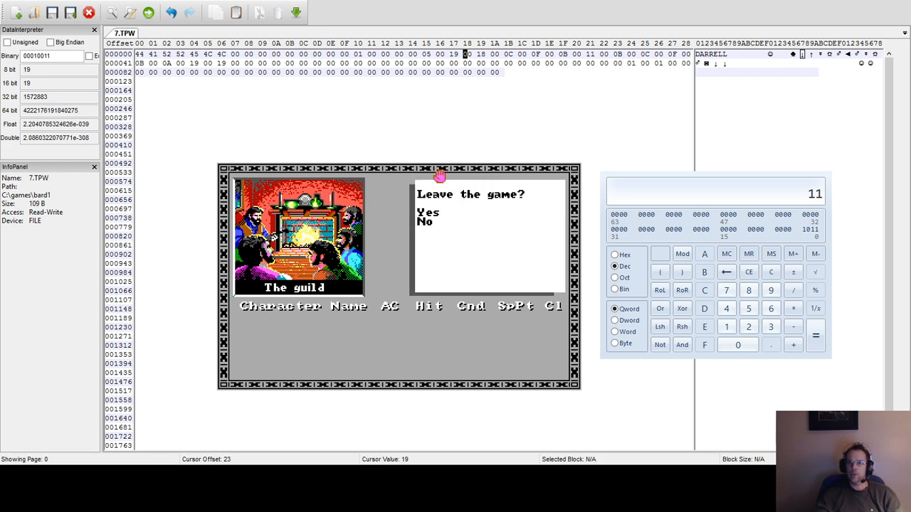
{"action": "key", "text": "y"}
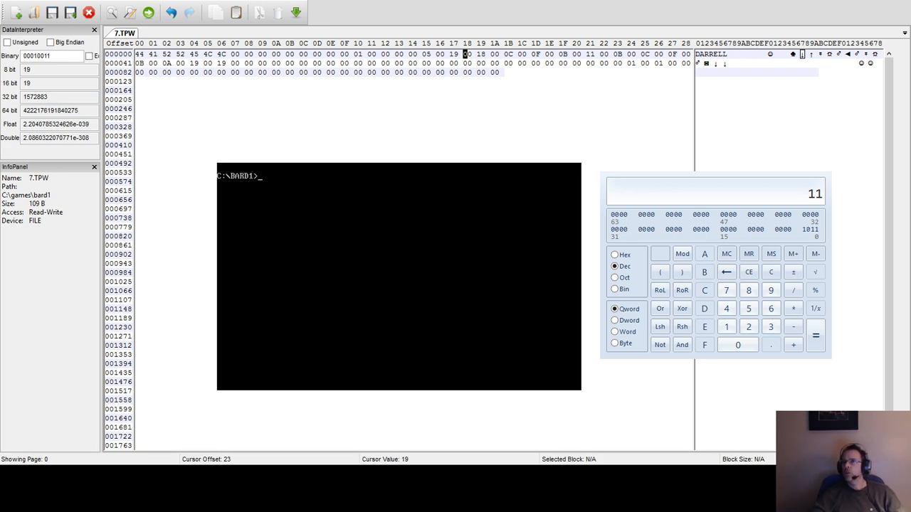
In 7.TPW, set the byte at offset 1B of the first row to 19.
{"action": "left_click", "coordinate": [479, 55]}
{"action": "key", "text": "Right"}
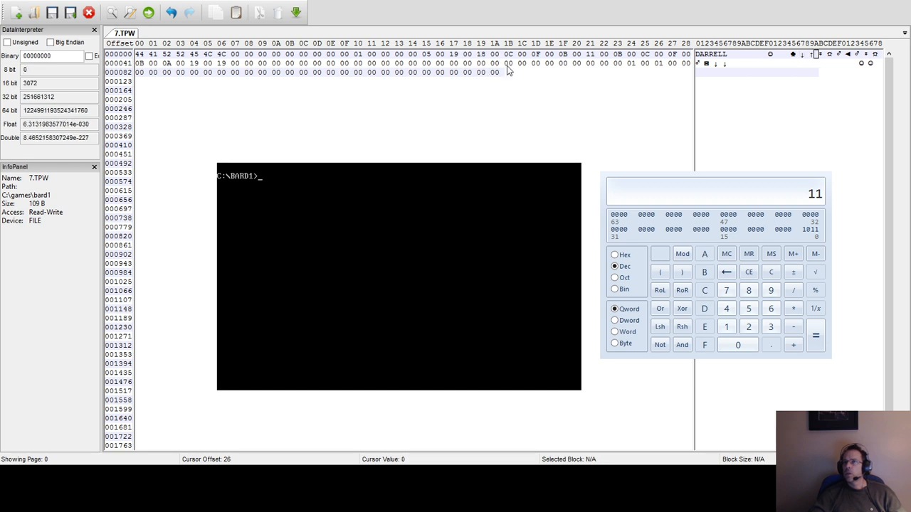
{"action": "key", "text": "Right"}
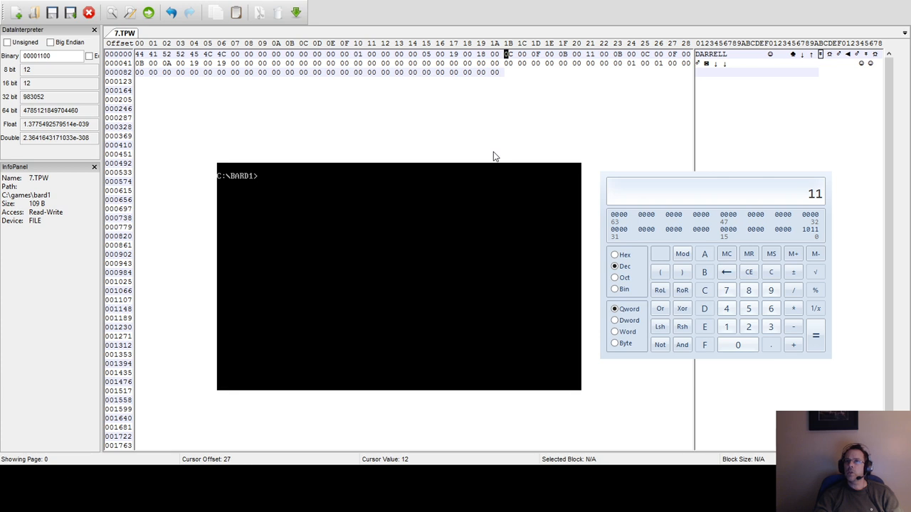
{"action": "type", "text": "10"}
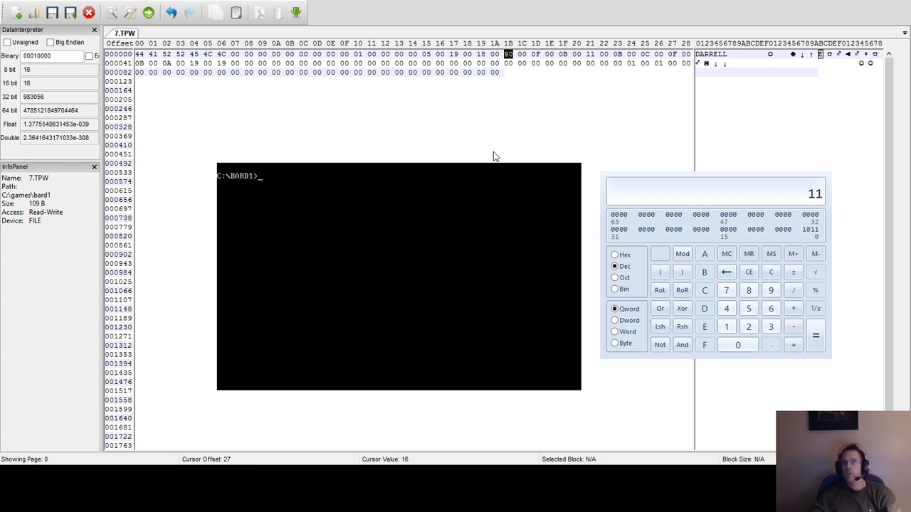
{"action": "type", "text": "9"}
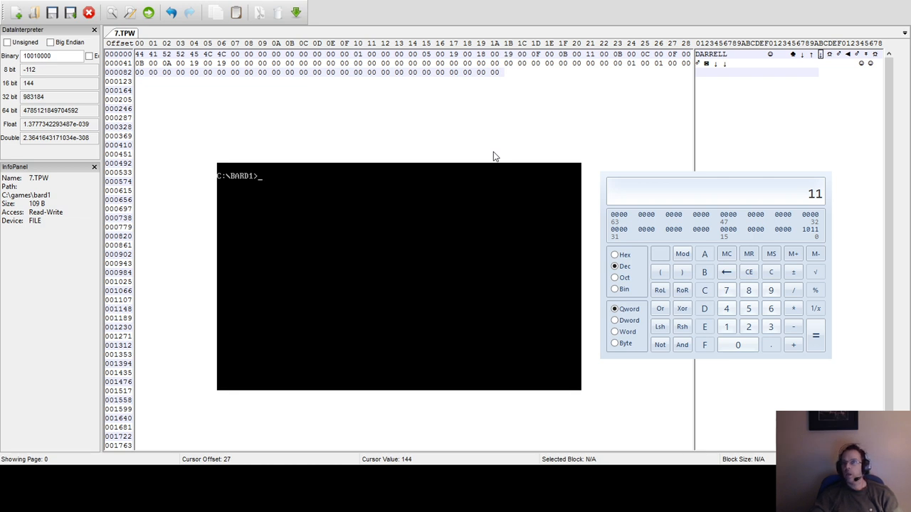
Set the bytes at offsets 1D, 1F and 21 of the first row to 19 each.
{"action": "key", "text": "Right"}
{"action": "key", "text": "Right"}
{"action": "type", "text": "19"}
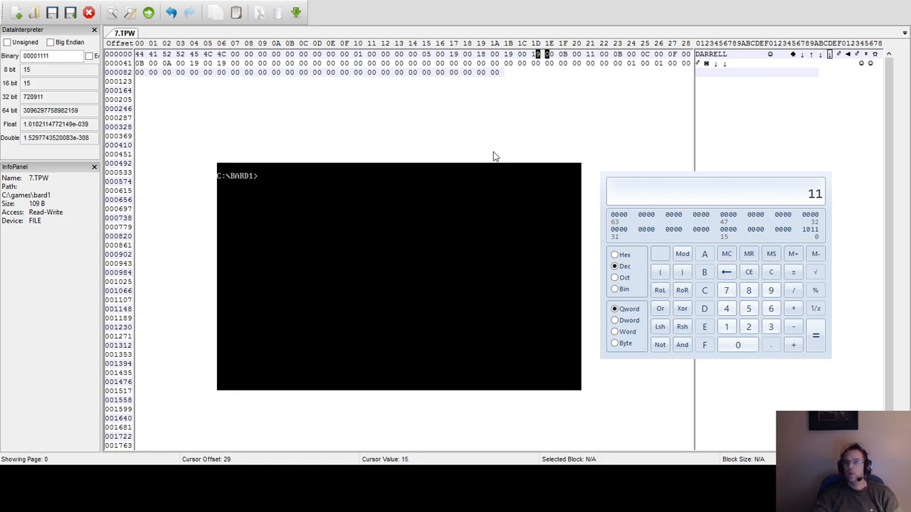
{"action": "key", "text": "Right"}
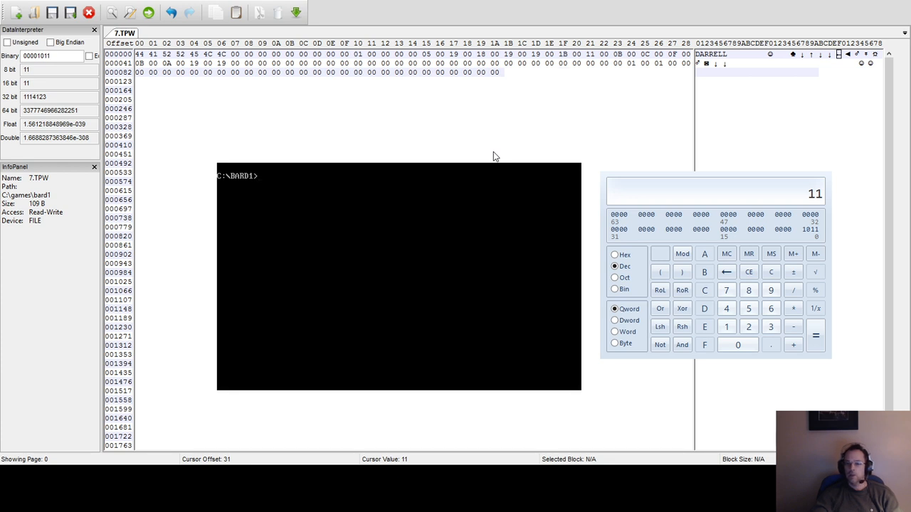
{"action": "type", "text": "11"}
{"action": "key", "text": "Right"}
{"action": "key", "text": "Right"}
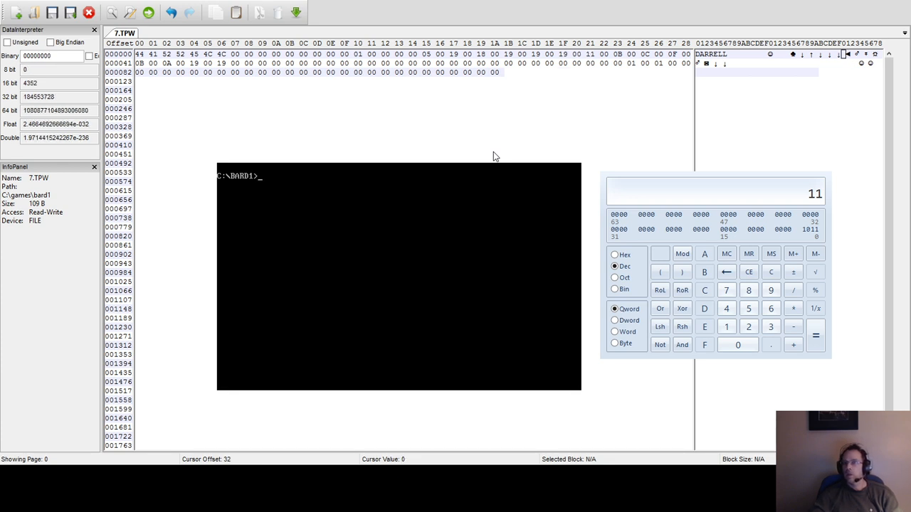
{"action": "type", "text": "19"}
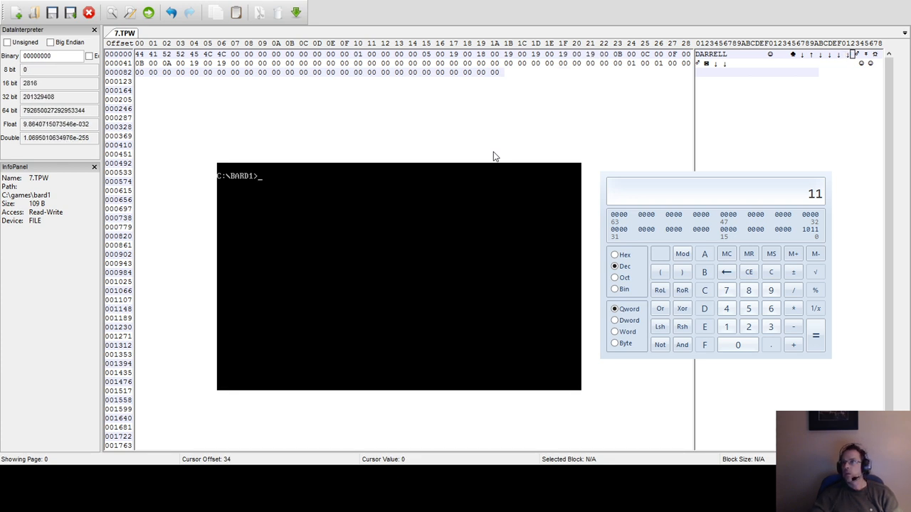
Set the bytes at offsets 23, 25 and 27 of the first row in 7.TPW to 19 each.
{"action": "key", "text": "Right"}
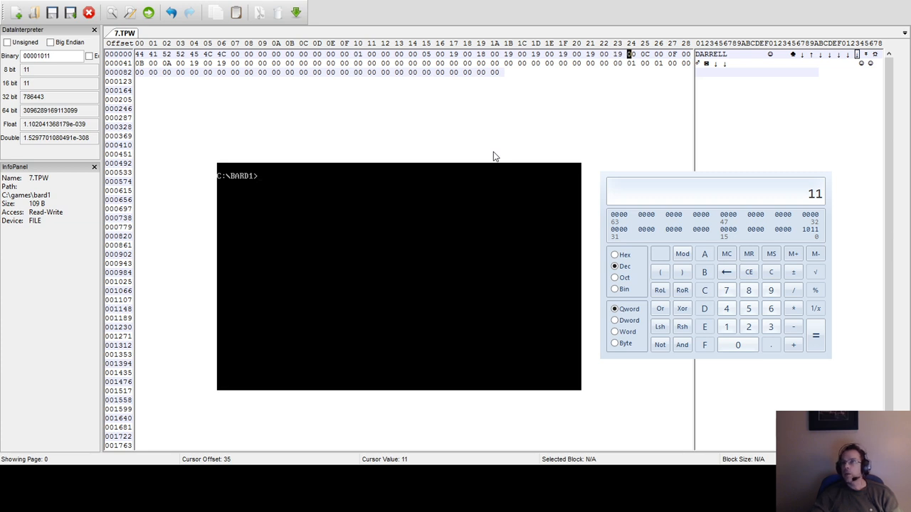
{"action": "key", "text": "Right"}
{"action": "type", "text": "01"}
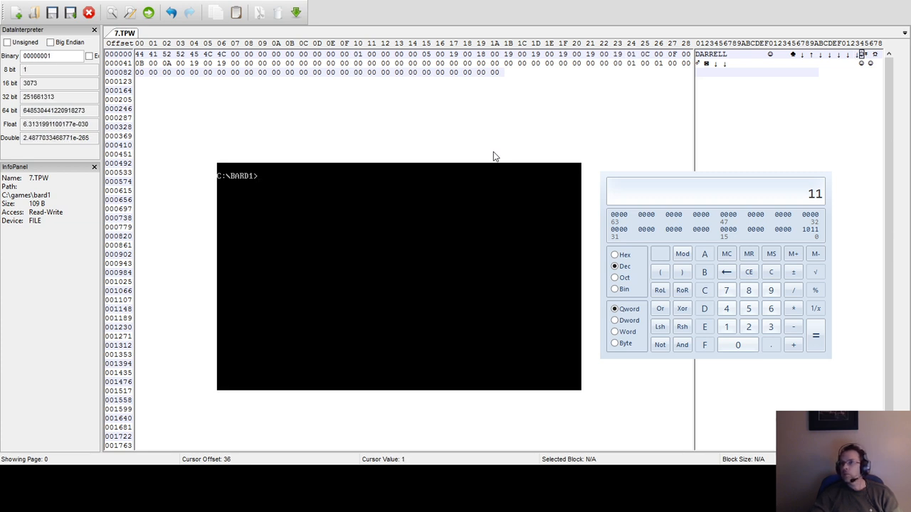
{"action": "key", "text": "Right"}
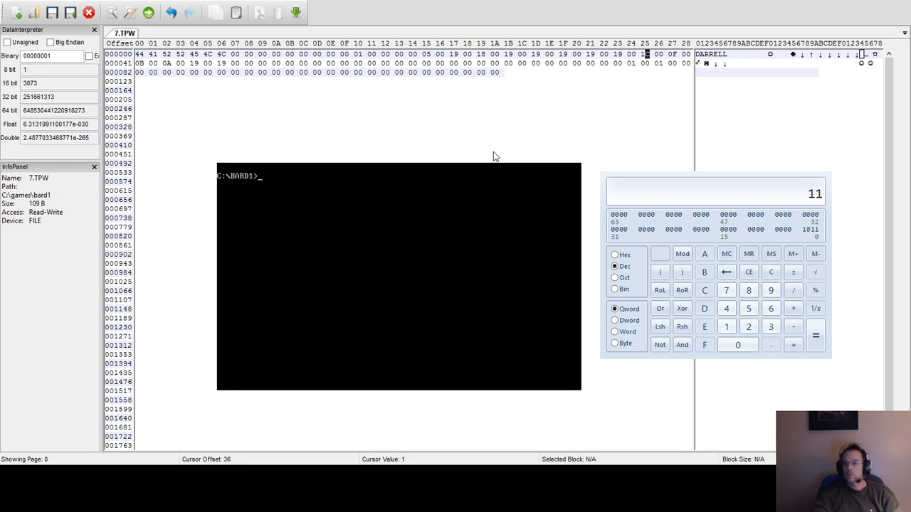
{"action": "type", "text": "19 001"}
{"action": "key", "text": "Left"}
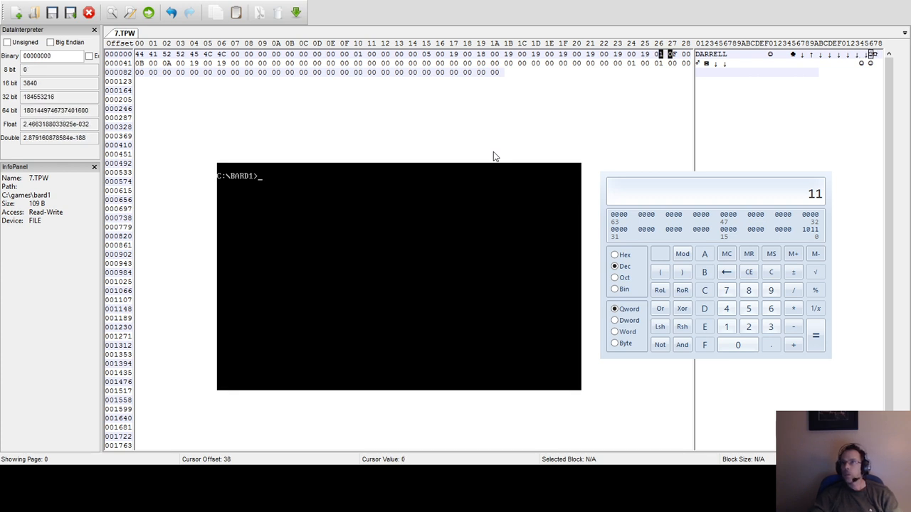
{"action": "key", "text": "Right"}
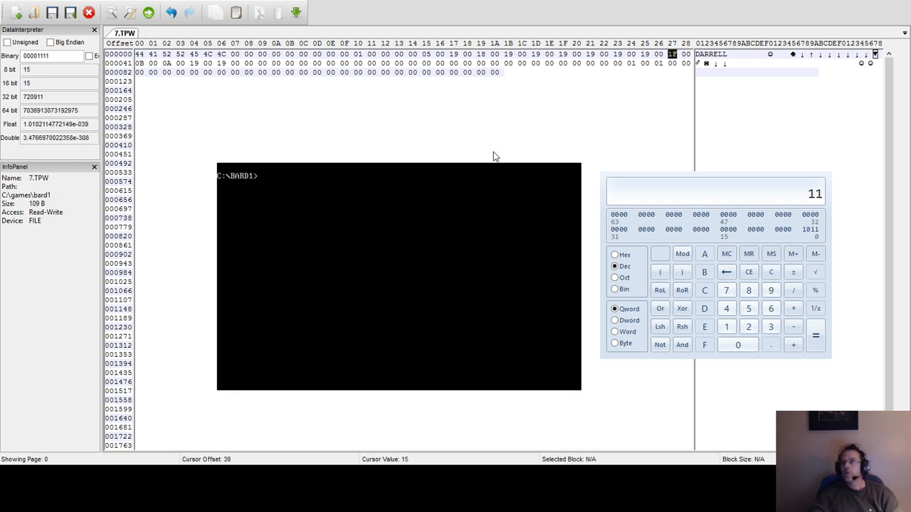
{"action": "type", "text": "19"}
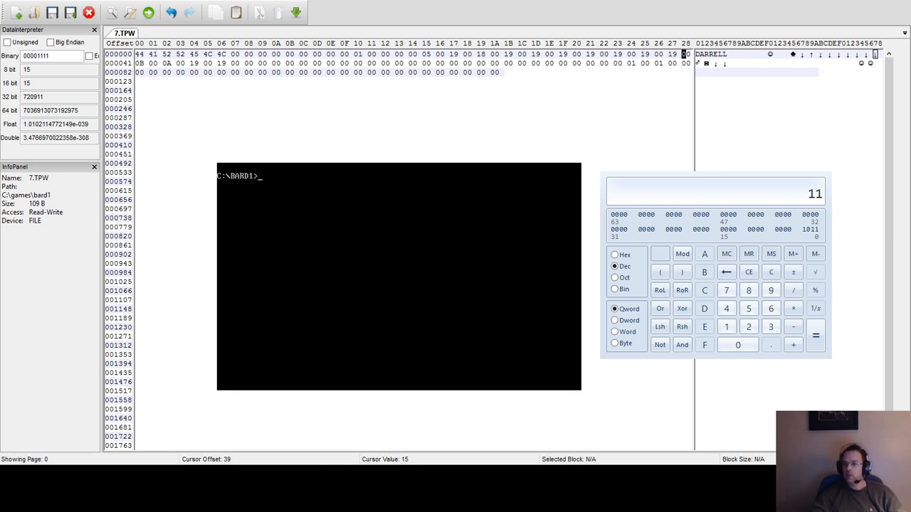
{"action": "type", "text": "bard"}
Launch the game with the bard command, add the edited monk to the party at the guild, and open the character sheet to check the attributes.
{"action": "key", "text": "Return"}
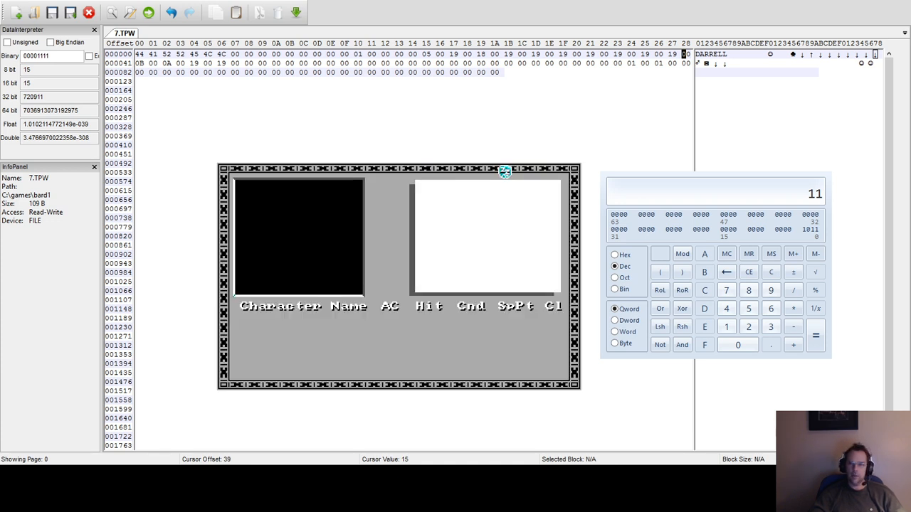
{"action": "key", "text": "a"}
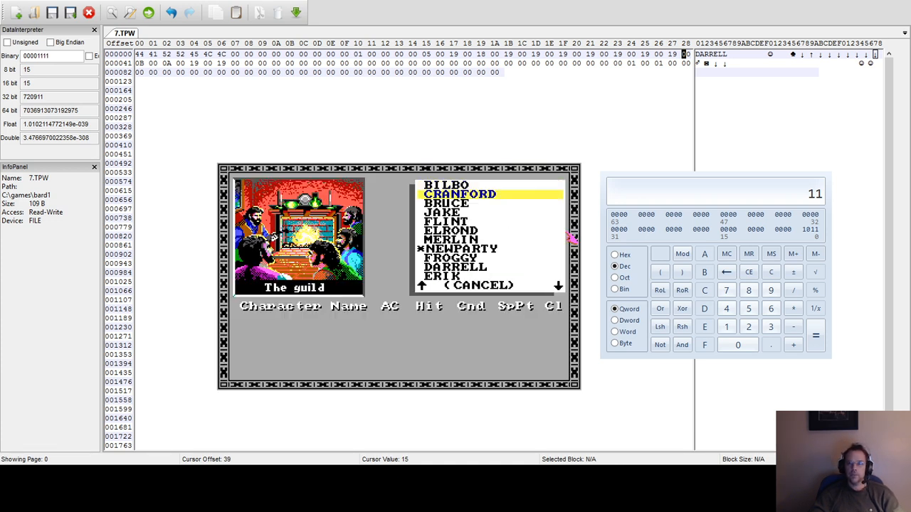
{"action": "key", "text": "Down"}
{"action": "key", "text": "Down"}
{"action": "key", "text": "Down"}
{"action": "key", "text": "Down"}
{"action": "key", "text": "Down"}
{"action": "key", "text": "Down"}
{"action": "key", "text": "Down"}
{"action": "key", "text": "Down"}
{"action": "key", "text": "Return"}
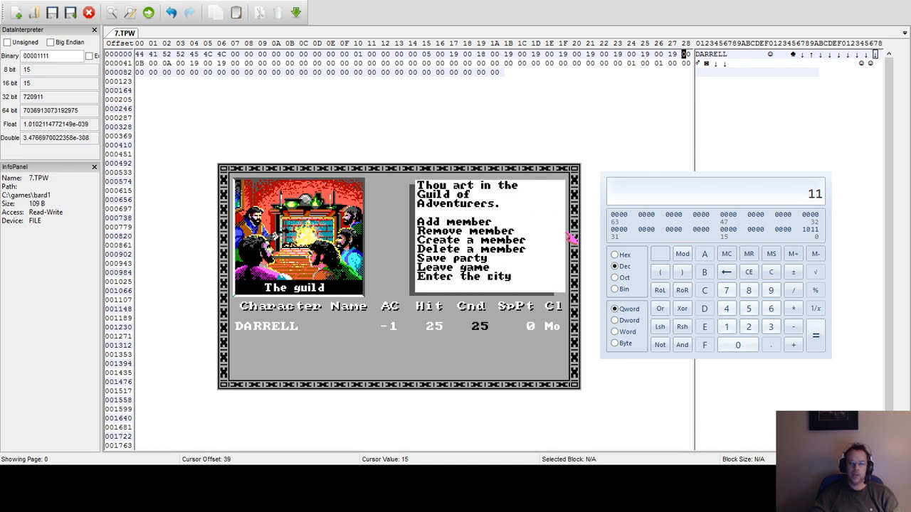
{"action": "key", "text": "1"}
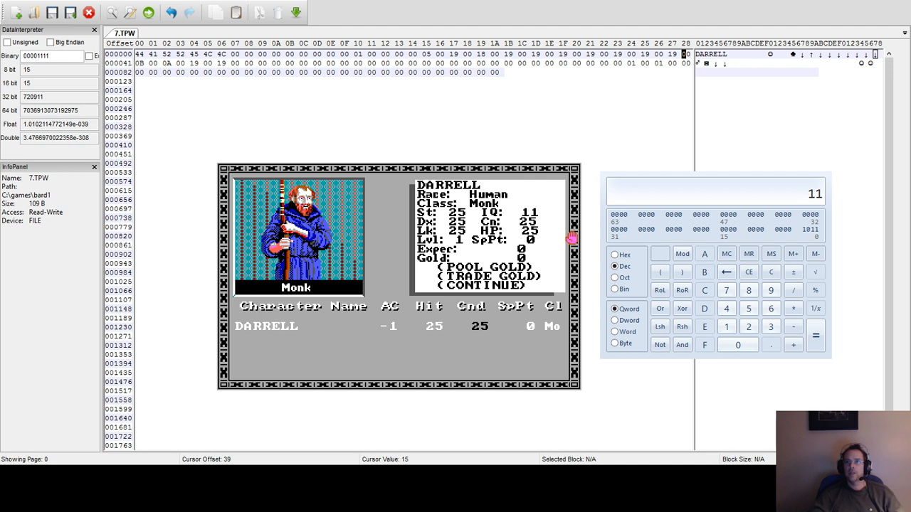
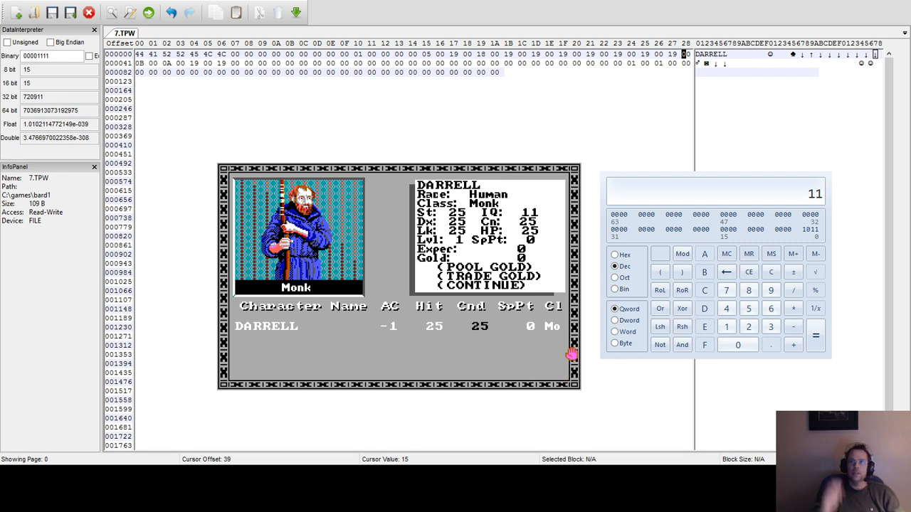
Close the monk's character sheet and compare 11 in hexadecimal and decimal on the calculator.
{"action": "key", "text": "c"}
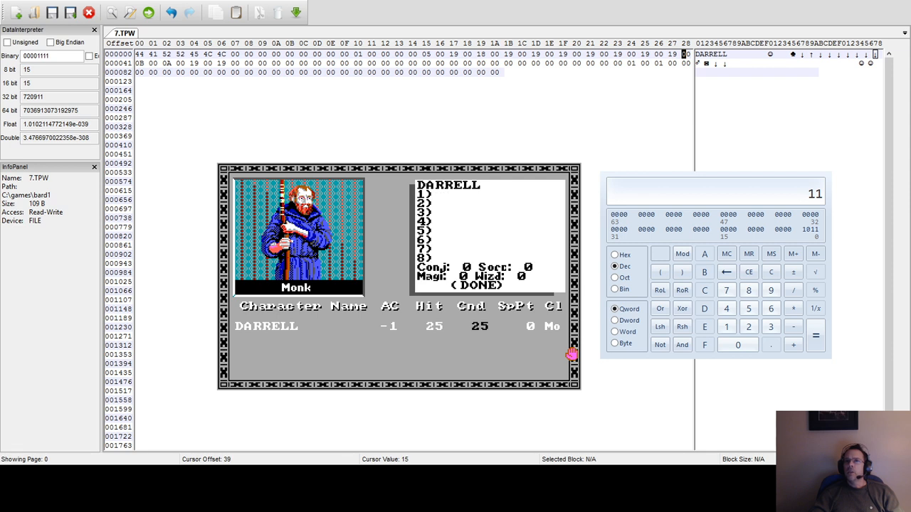
{"action": "key", "text": "d"}
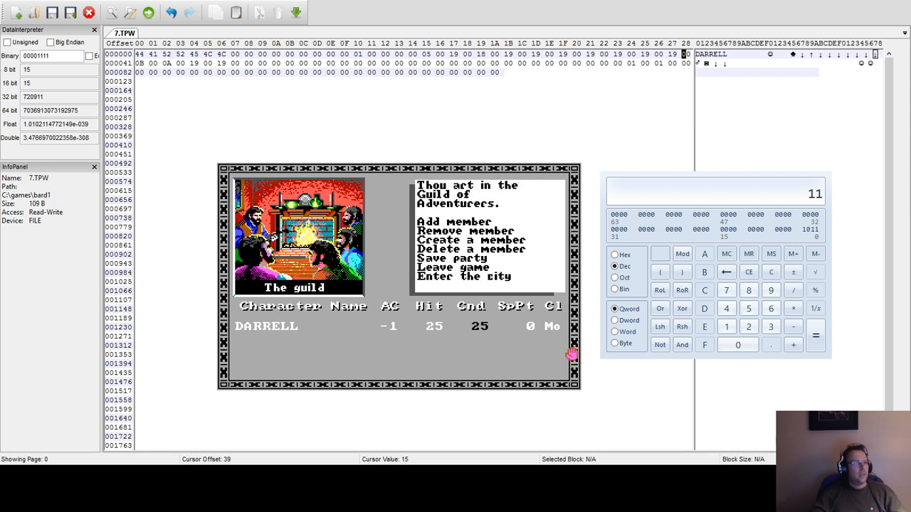
{"action": "left_click", "coordinate": [615, 255]}
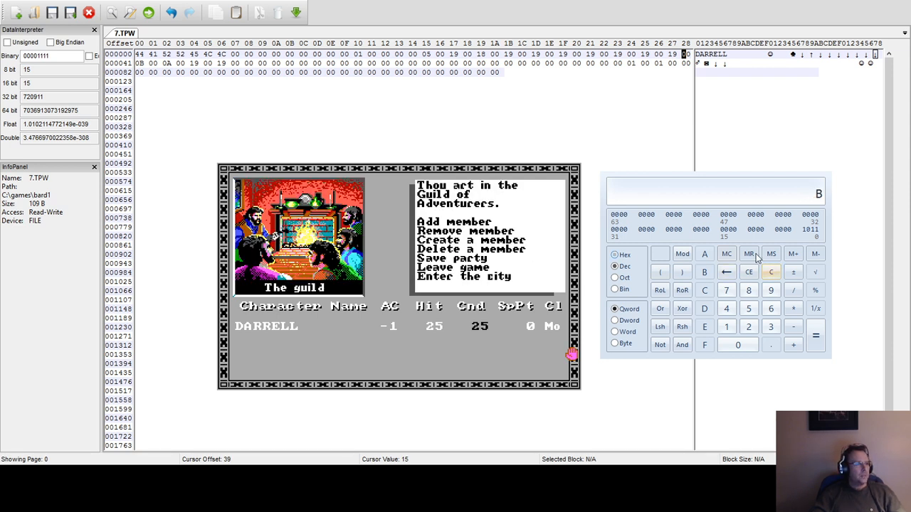
{"action": "left_click", "coordinate": [773, 270]}
{"action": "type", "text": "11"}
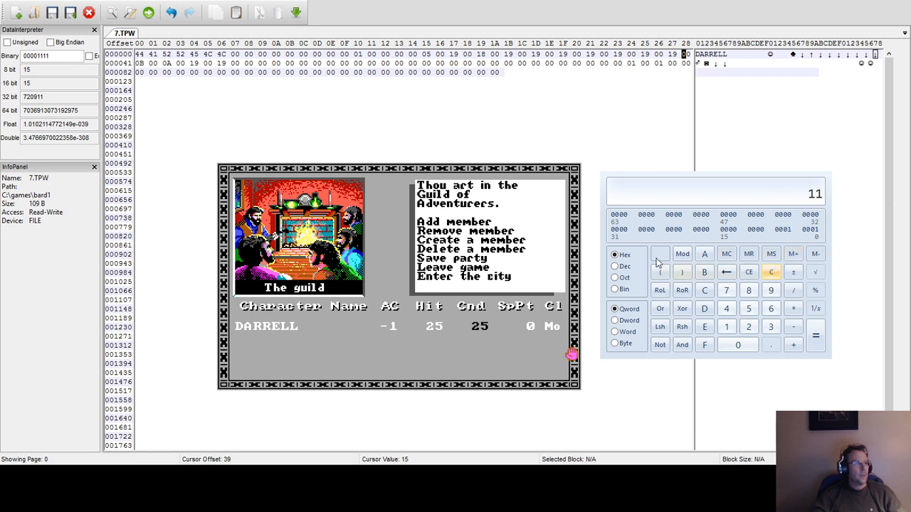
{"action": "left_click", "coordinate": [614, 266]}
{"action": "left_click", "coordinate": [771, 272]}
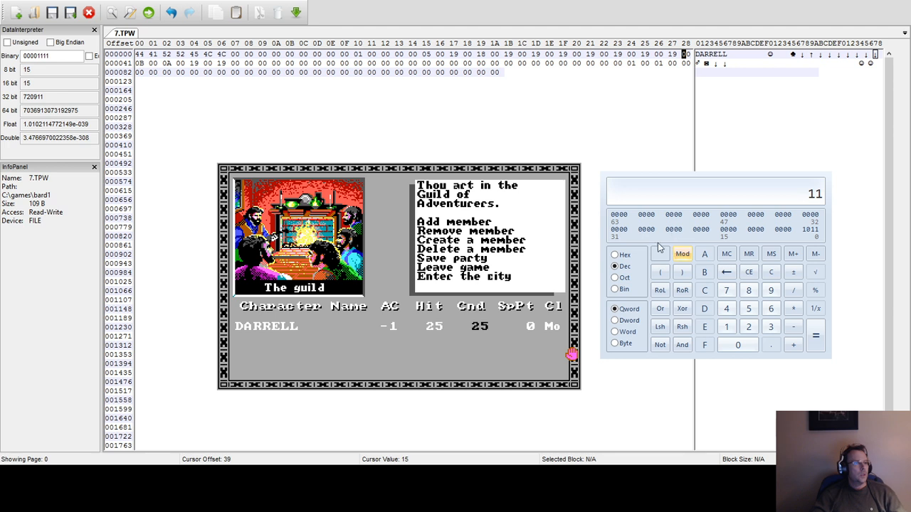
{"action": "left_click", "coordinate": [614, 254]}
{"action": "left_click", "coordinate": [772, 273]}
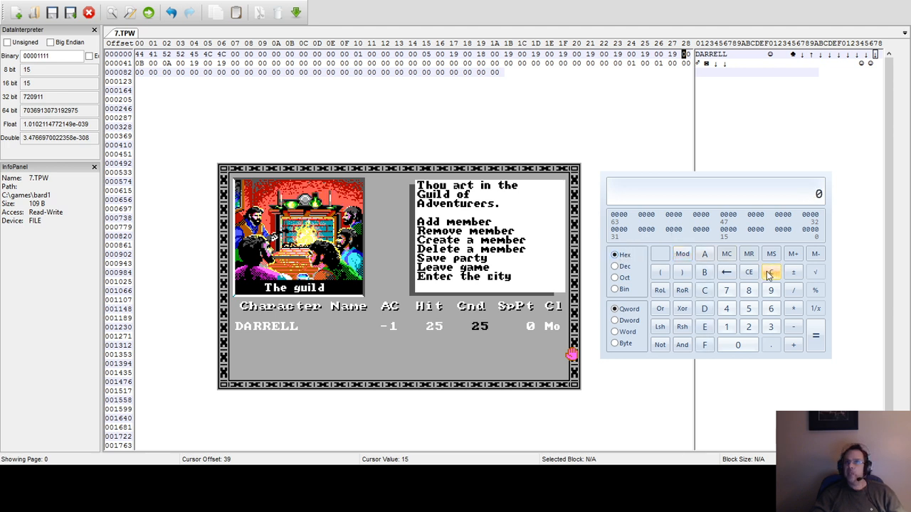
Set the first byte of the second row in 7.TPW to 19.
{"action": "left_click", "coordinate": [425, 54]}
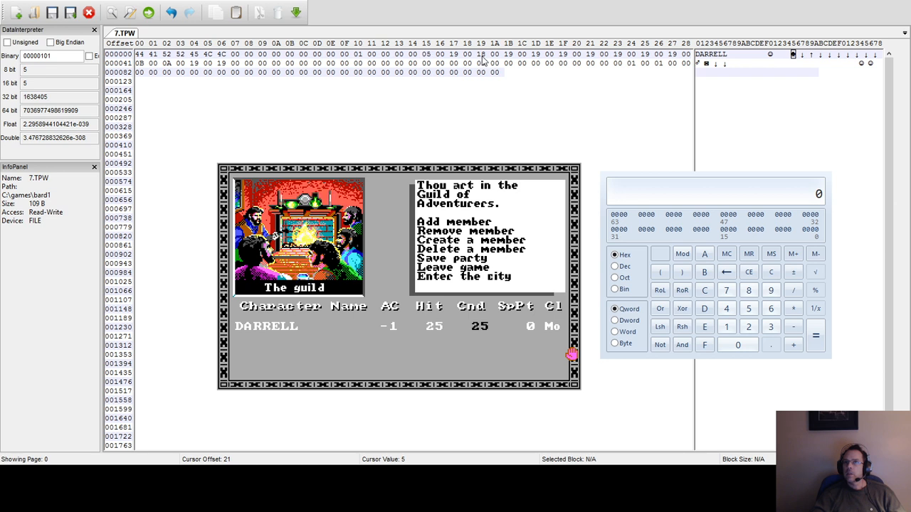
{"action": "left_click", "coordinate": [141, 63]}
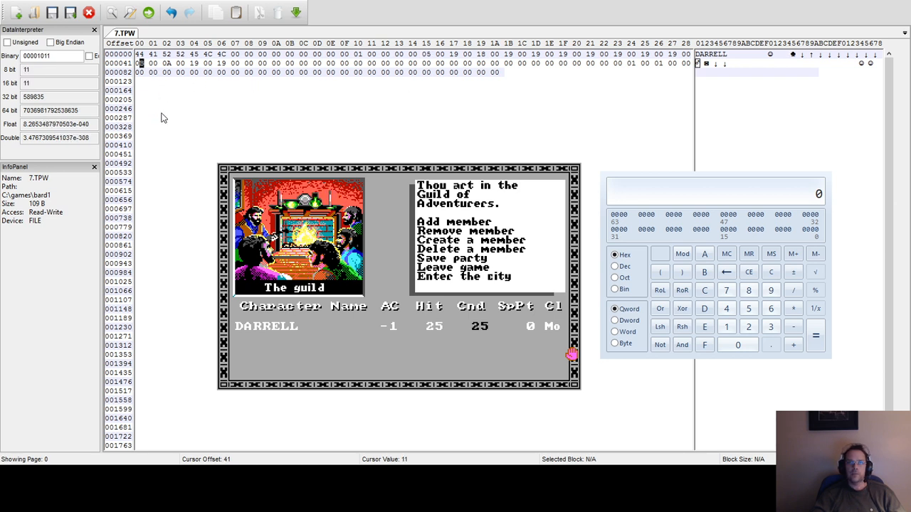
{"action": "type", "text": "18"}
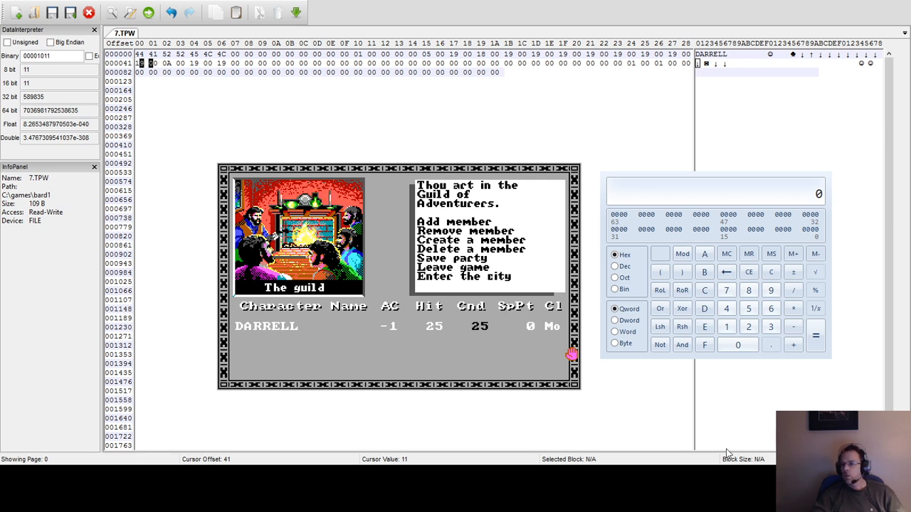
{"action": "type", "text": "r"}
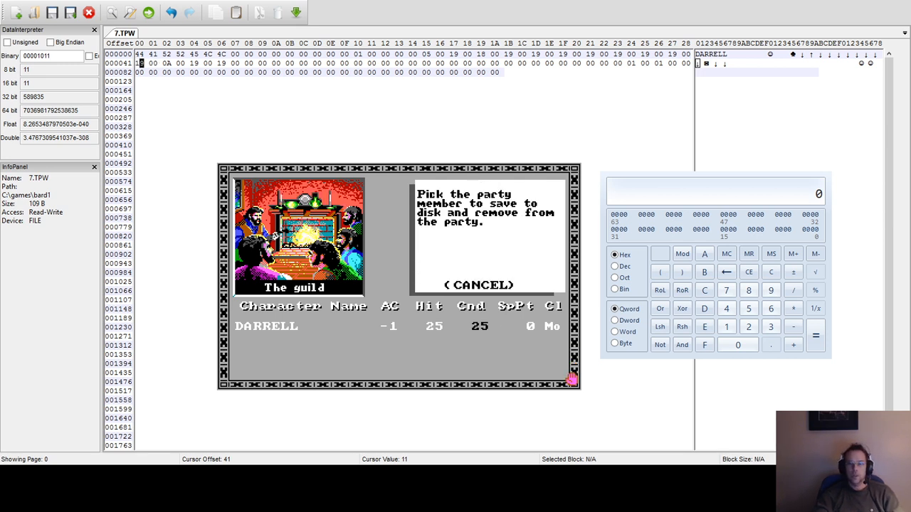
{"action": "type", "text": "1ly"}
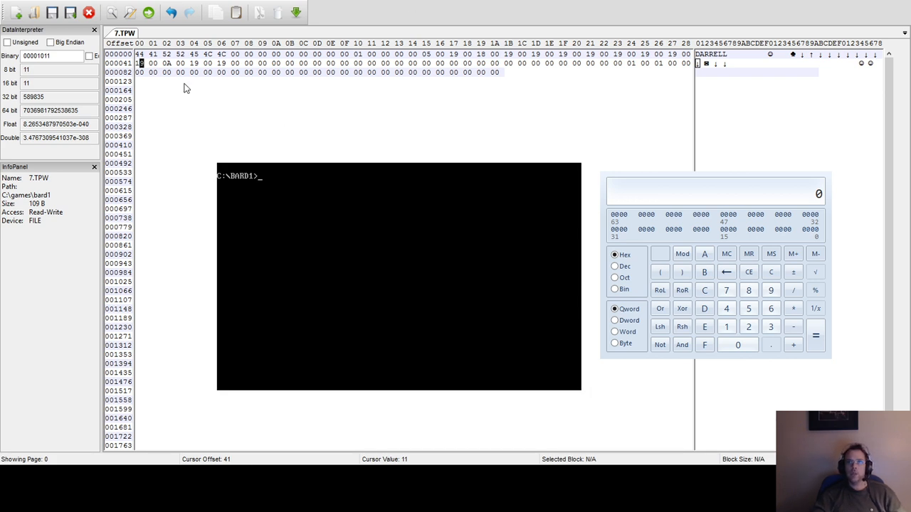
Try setting the byte at offset 10 of the first row in 7.TPW to 0A.
{"action": "left_click", "coordinate": [162, 66]}
{"action": "left_click", "coordinate": [168, 63]}
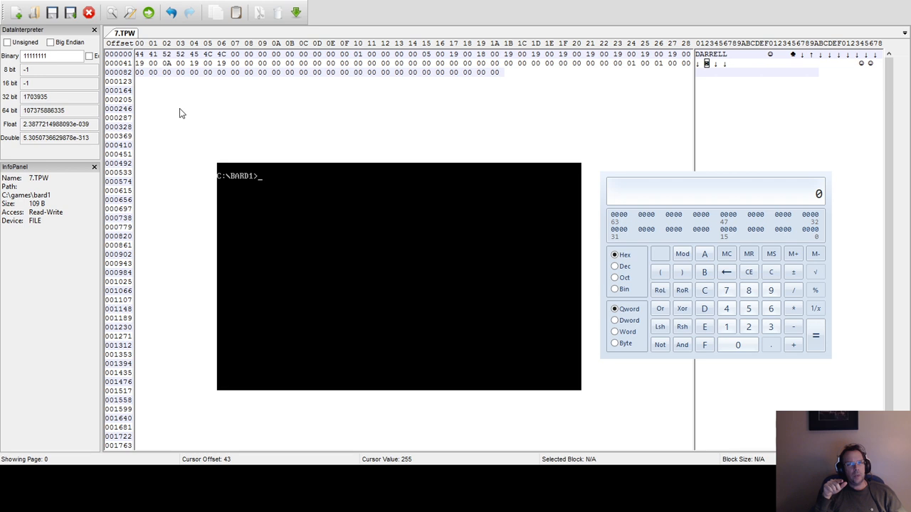
{"action": "left_click", "coordinate": [357, 56]}
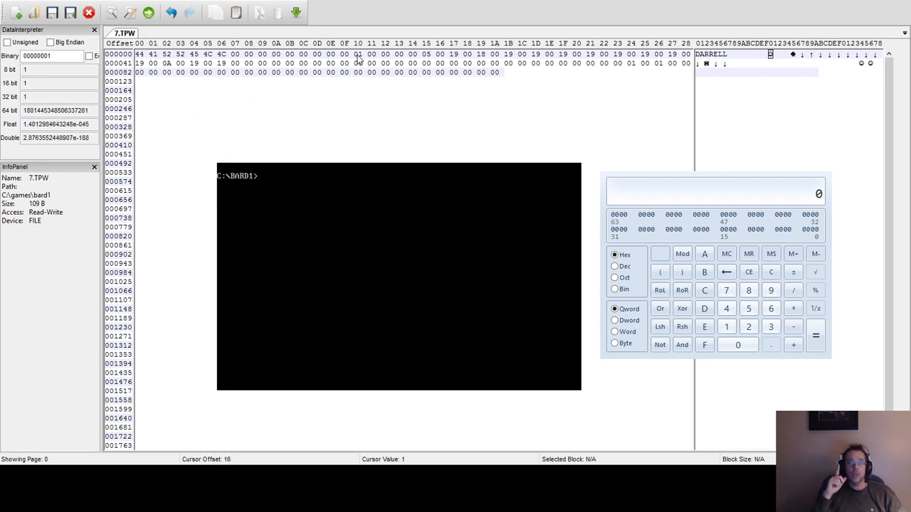
{"action": "left_click_drag", "start_coordinate": [358, 57], "coordinate": [360, 58]}
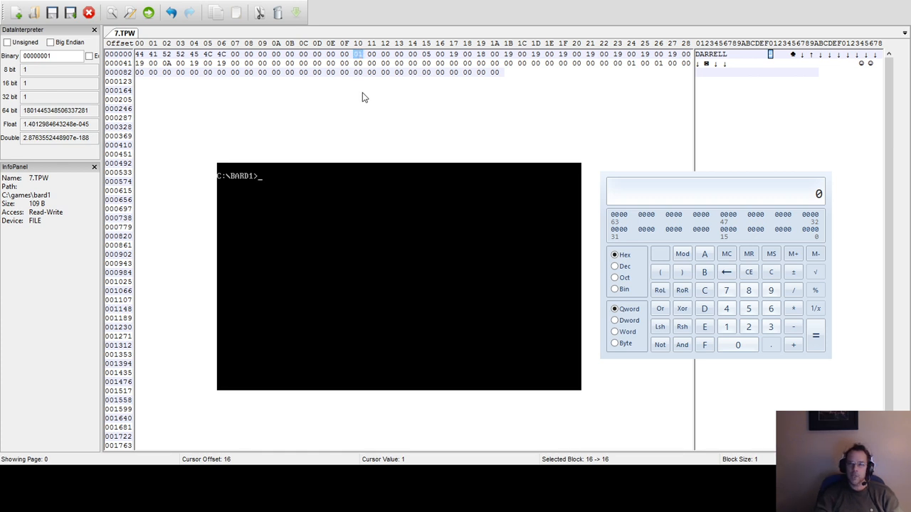
{"action": "type", "text": "0a"}
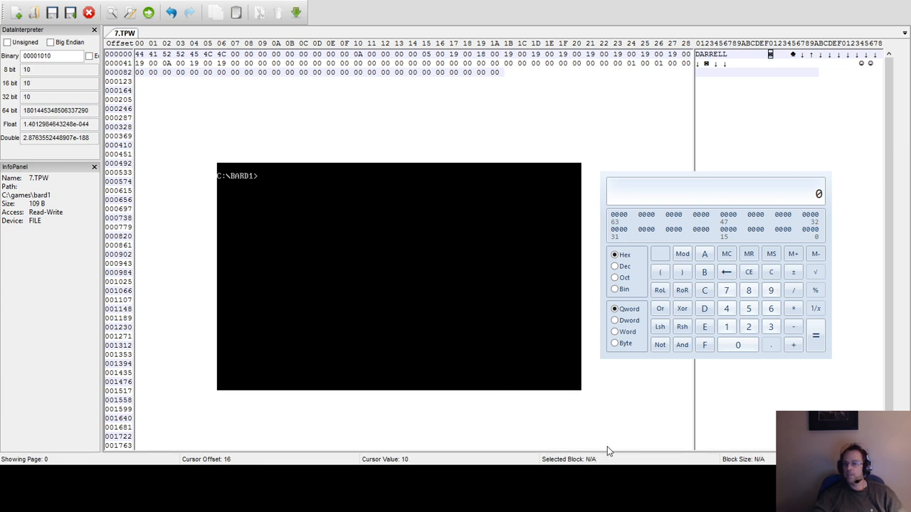
{"action": "type", "text": "bard"}
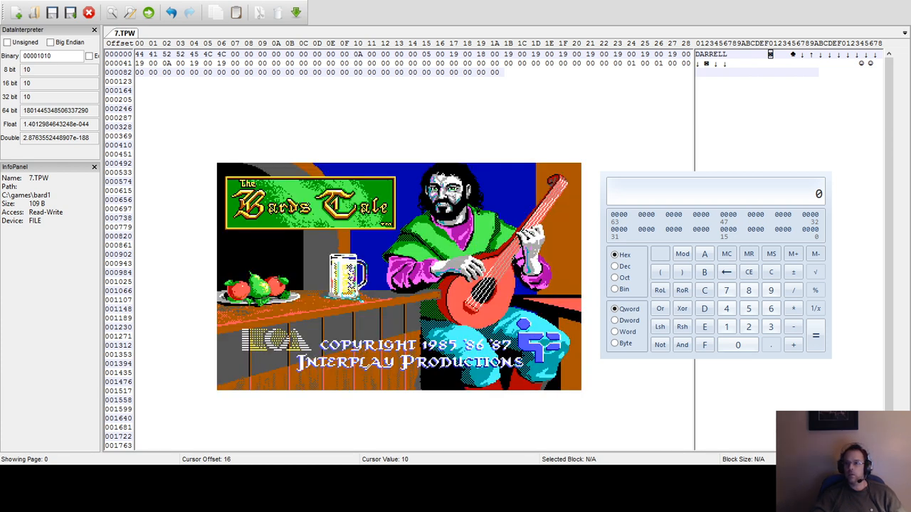
Launch the game with the bard command, cancel adding a member at the guild, and leave the game.
{"action": "key", "text": "Return"}
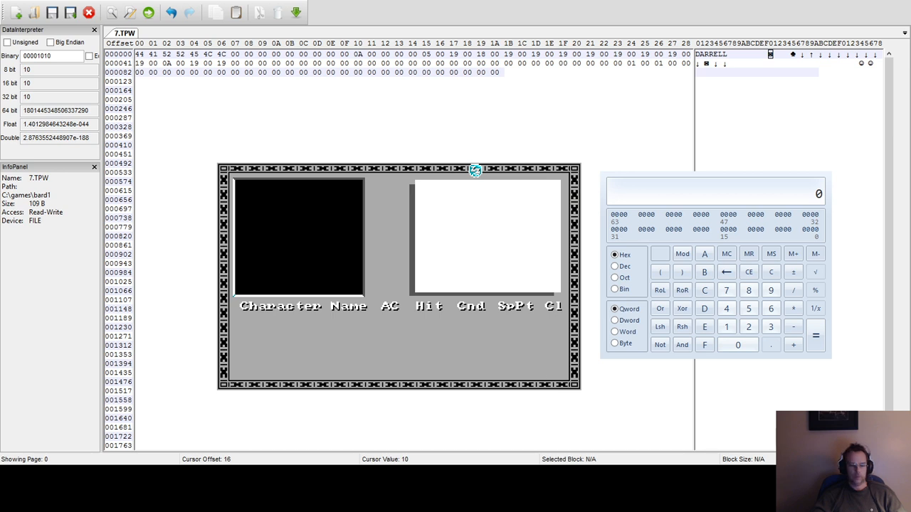
{"action": "key", "text": "Down"}
{"action": "key", "text": "Down"}
{"action": "key", "text": "Down"}
{"action": "key", "text": "Down"}
{"action": "key", "text": "Down"}
{"action": "key", "text": "Down"}
{"action": "key", "text": "Down"}
{"action": "key", "text": "Down"}
{"action": "key", "text": "Down"}
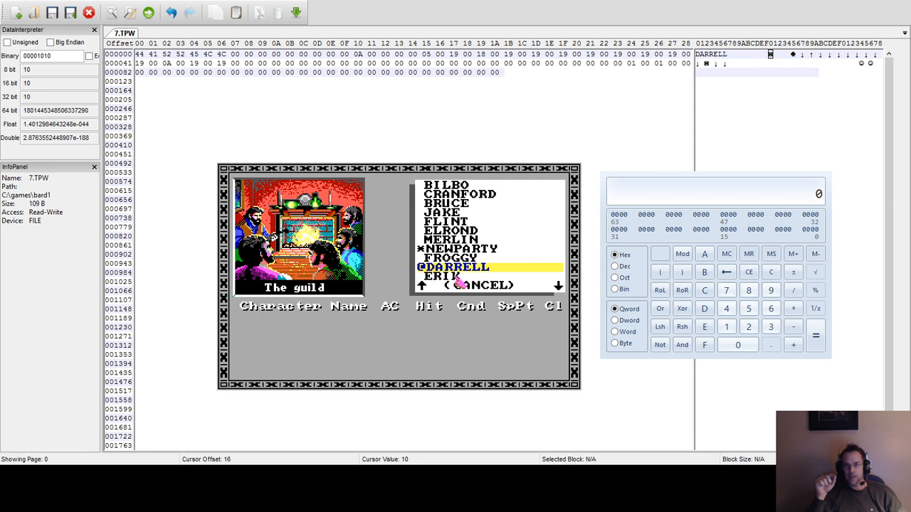
{"action": "left_click", "coordinate": [477, 286]}
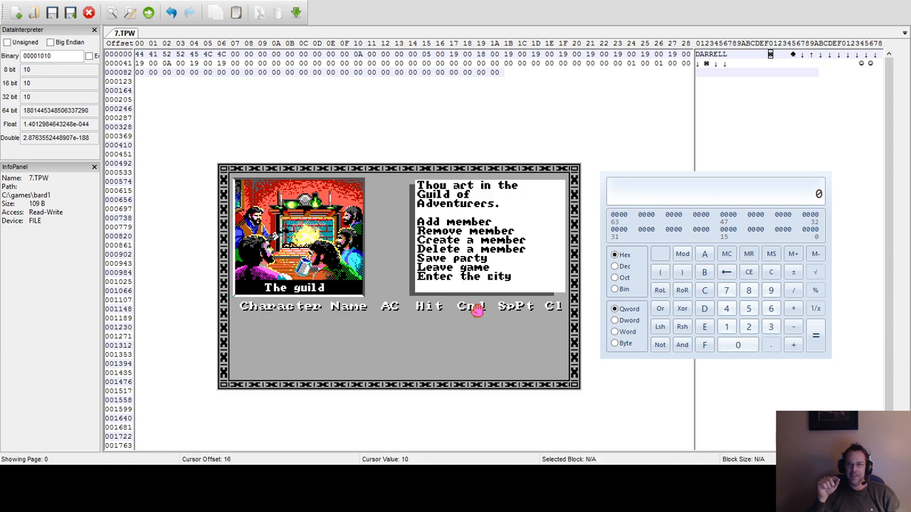
{"action": "key", "text": "s"}
{"action": "key", "text": "Escape"}
{"action": "key", "text": "l"}
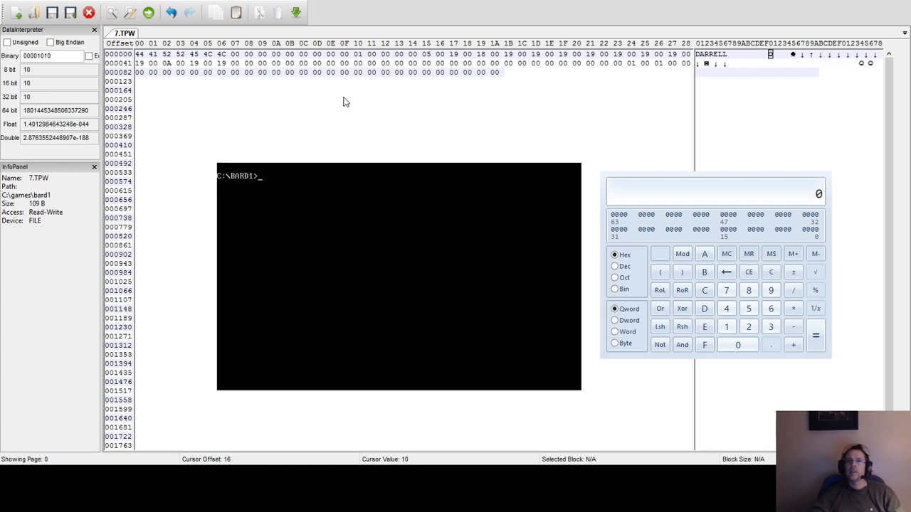
Set the bytes at offsets 24 and 26 of the second row in 7.TPW to 0A each.
{"action": "left_click", "coordinate": [628, 64]}
{"action": "key", "text": "Right"}
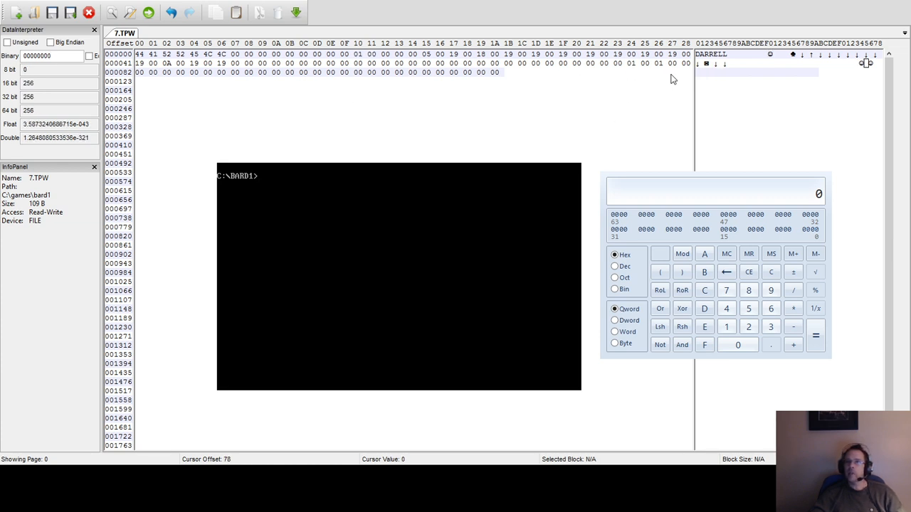
{"action": "left_click", "coordinate": [659, 65]}
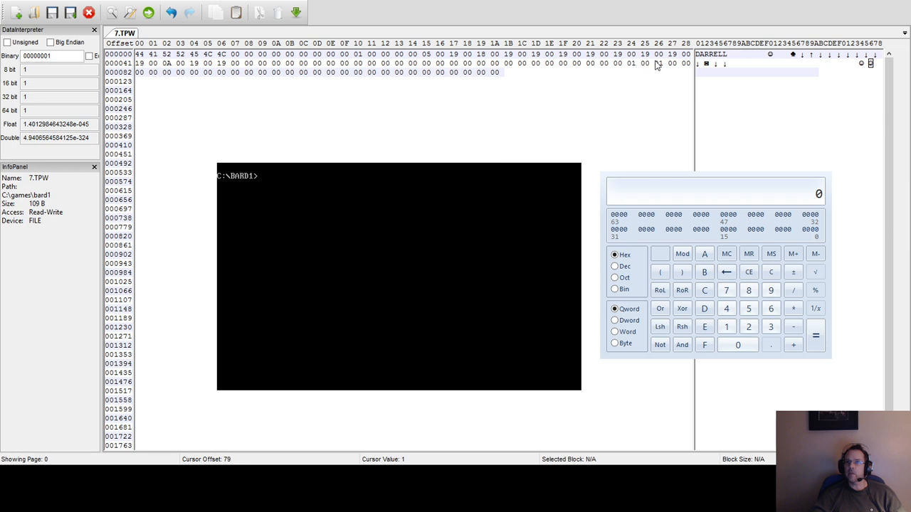
{"action": "left_click", "coordinate": [631, 64]}
{"action": "key", "text": "Right"}
{"action": "key", "text": "Right"}
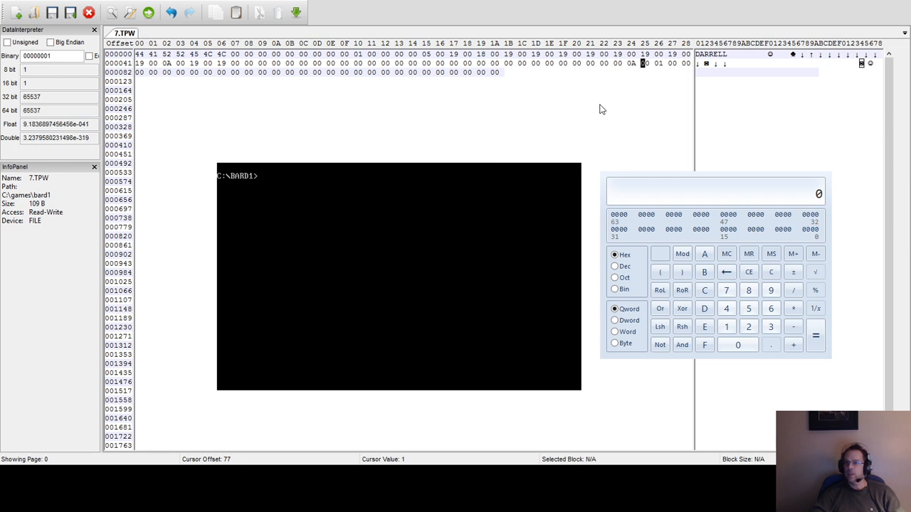
{"action": "type", "text": "ames\\"}
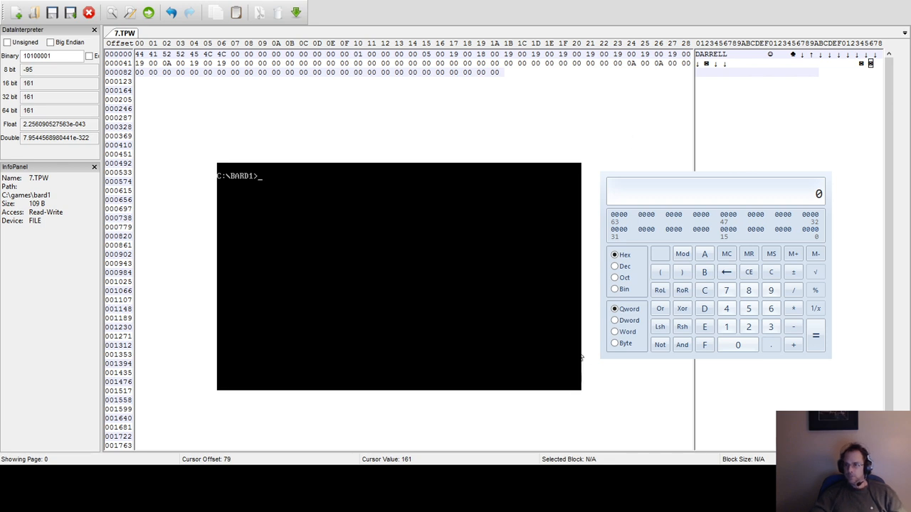
{"action": "type", "text": "bard"}
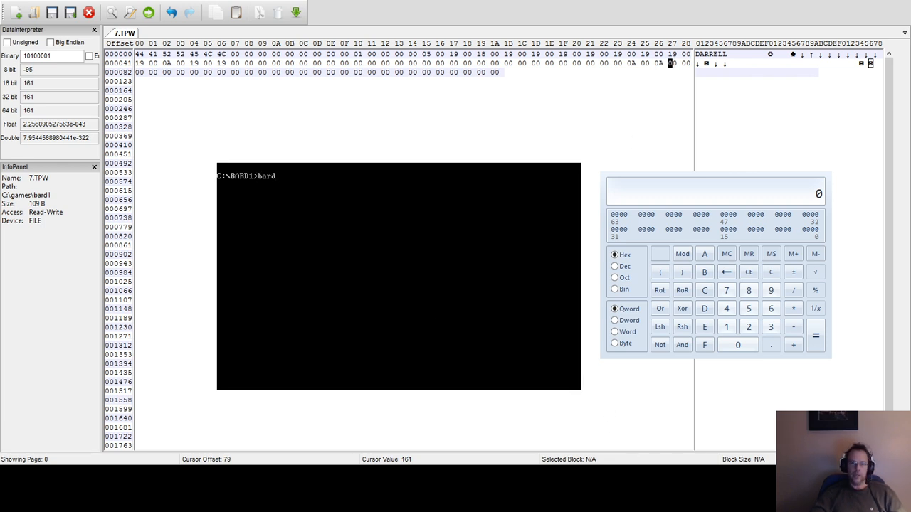
Launch the game with the bard command, add the edited monk to the party, and open the character sheet to check the level.
{"action": "key", "text": "Return"}
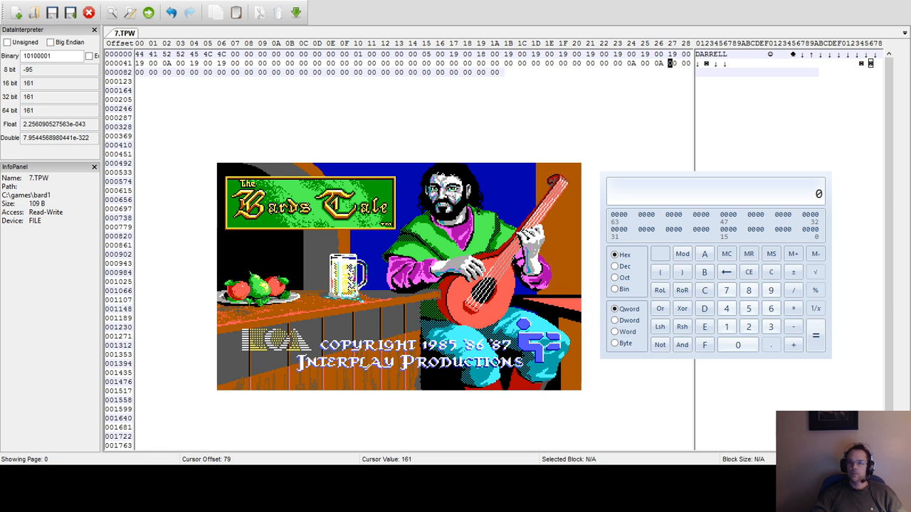
{"action": "key", "text": "Return"}
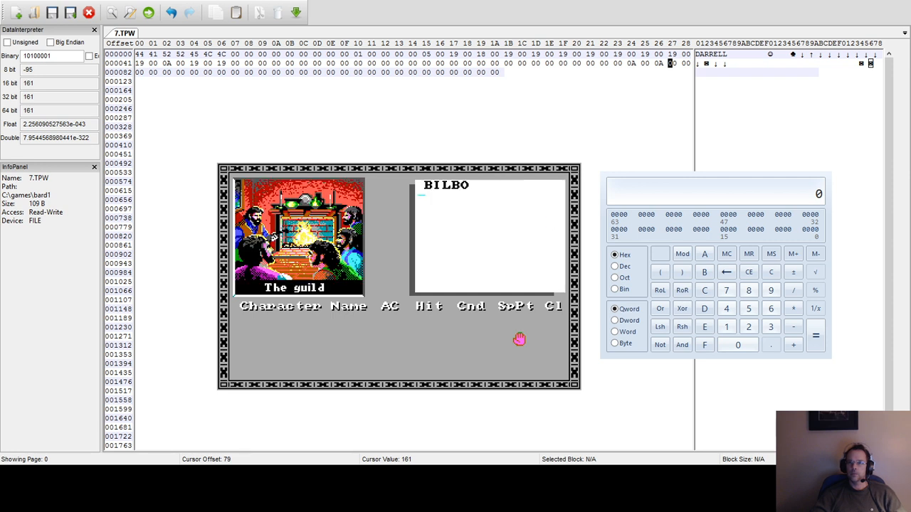
{"action": "key", "text": "Down"}
{"action": "key", "text": "Down"}
{"action": "key", "text": "Down"}
{"action": "key", "text": "Down"}
{"action": "key", "text": "Down"}
{"action": "key", "text": "Down"}
{"action": "key", "text": "Down"}
{"action": "key", "text": "Return"}
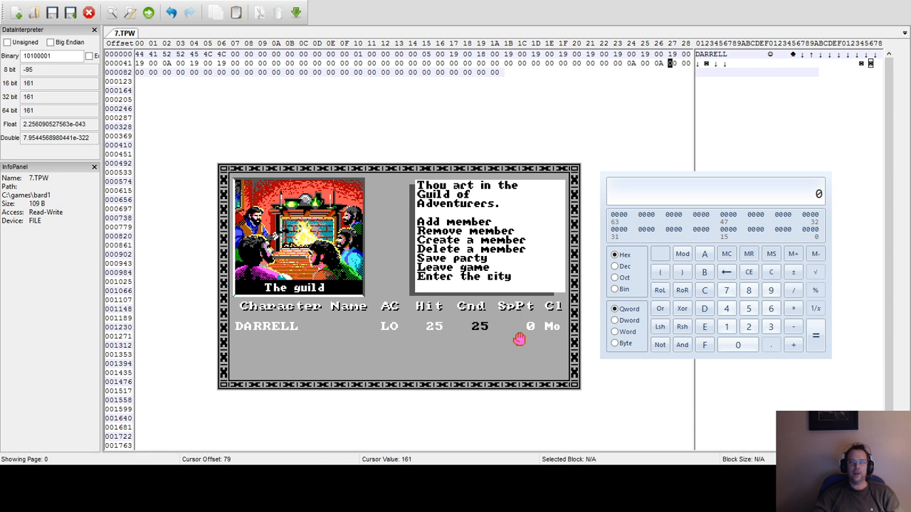
{"action": "key", "text": "1"}
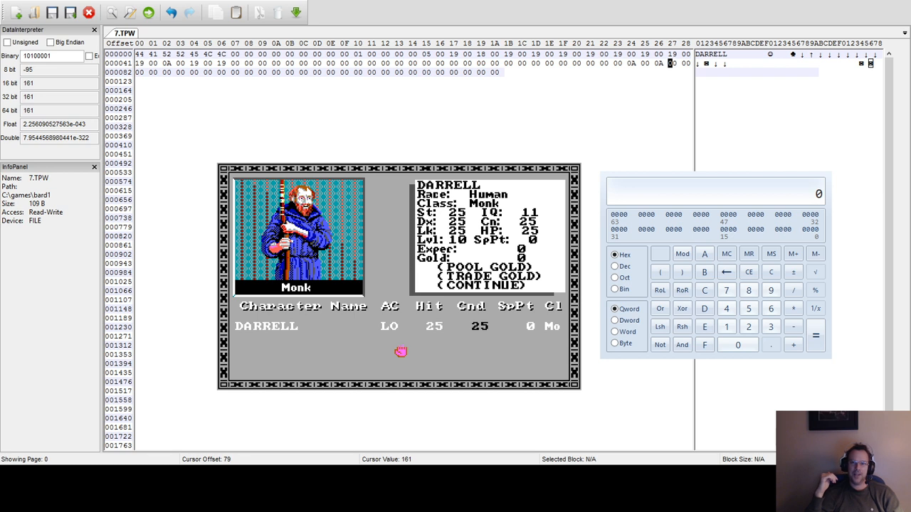
Close the monk's character sheet and remove the monk from the party at the guild.
{"action": "key", "text": "c"}
{"action": "key", "text": "d"}
{"action": "key", "text": "r"}
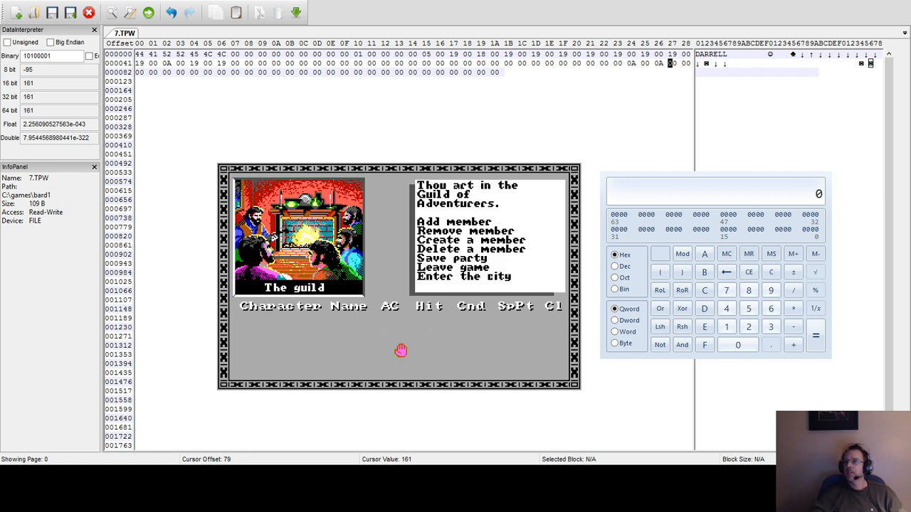
Set the bytes at offsets 24 and 26 of the second row in 7.TPW to FF each.
{"action": "left_click", "coordinate": [632, 63]}
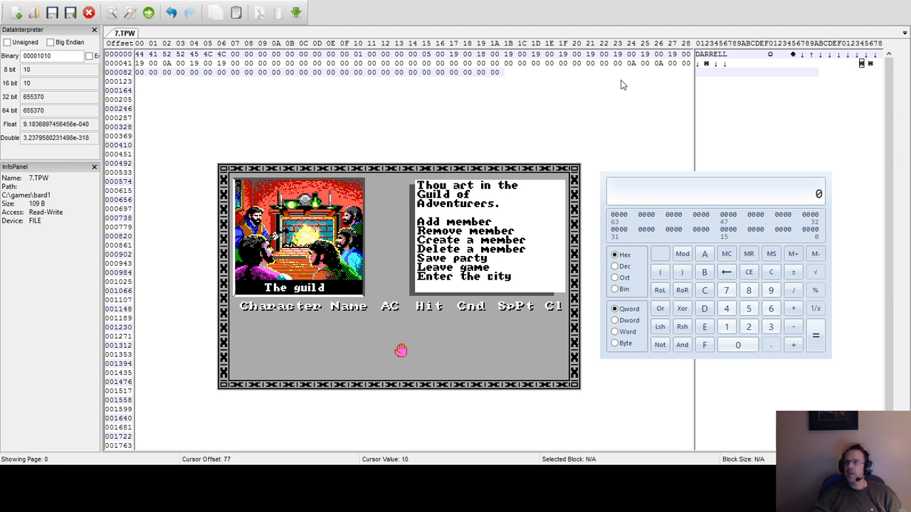
{"action": "type", "text": "ff"}
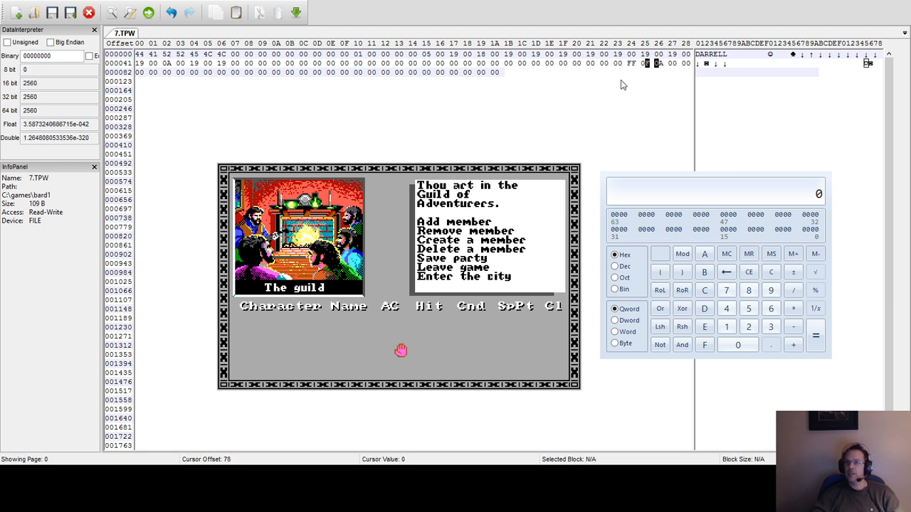
{"action": "type", "text": "f"}
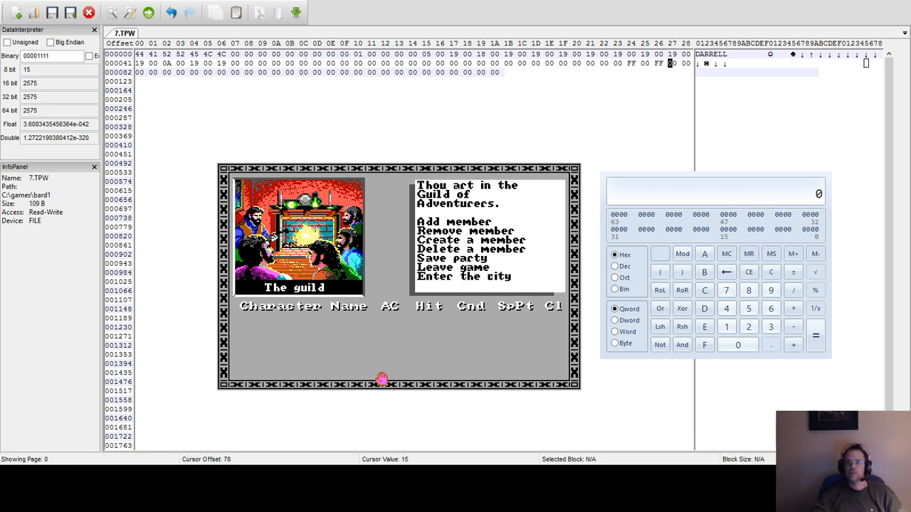
{"action": "type", "text": "l"}
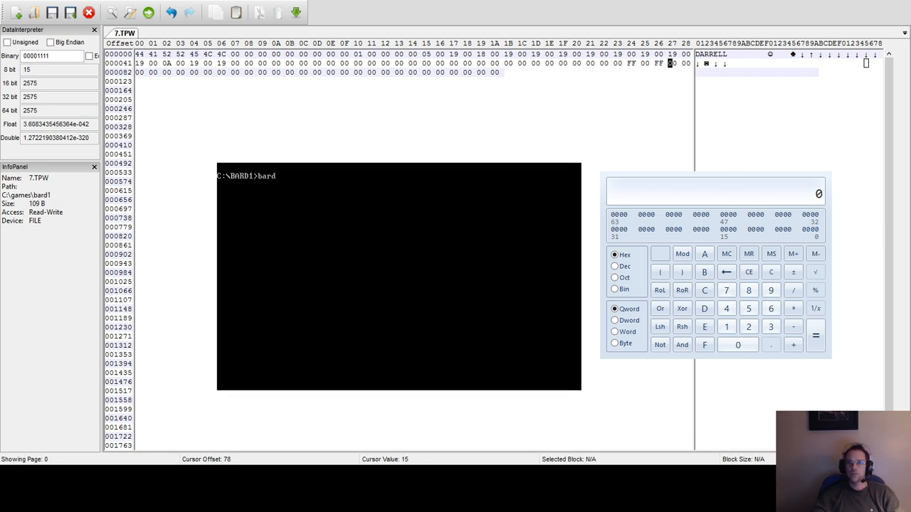
{"action": "type", "text": "bard"}
Leave the game and relaunch it with the bard command, returning to the guild.
{"action": "key", "text": "Return"}
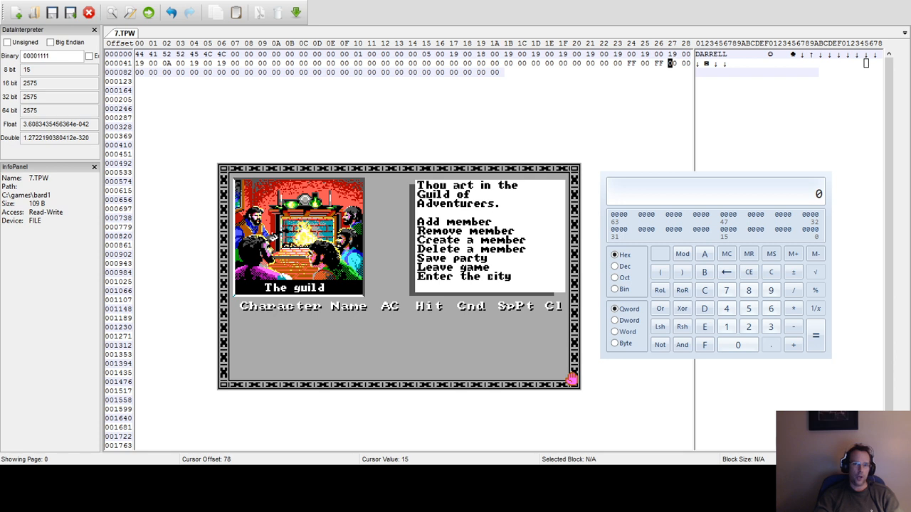
Add the edited monk to the party and review the monk's character sheet and inventory page.
{"action": "key", "text": "a"}
{"action": "key", "text": "Down"}
{"action": "key", "text": "Down"}
{"action": "key", "text": "Down"}
{"action": "key", "text": "Down"}
{"action": "key", "text": "Down"}
{"action": "key", "text": "Down"}
{"action": "key", "text": "Down"}
{"action": "key", "text": "Down"}
{"action": "key", "text": "Down"}
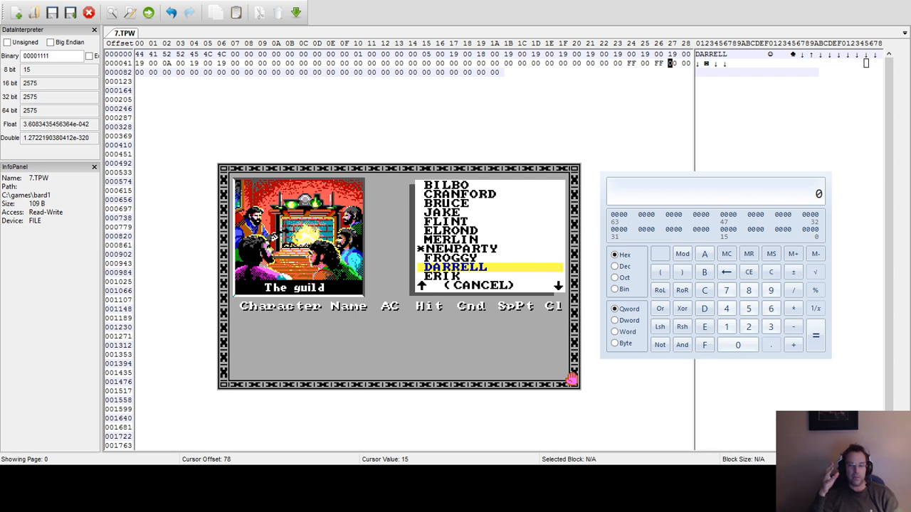
{"action": "key", "text": "Return"}
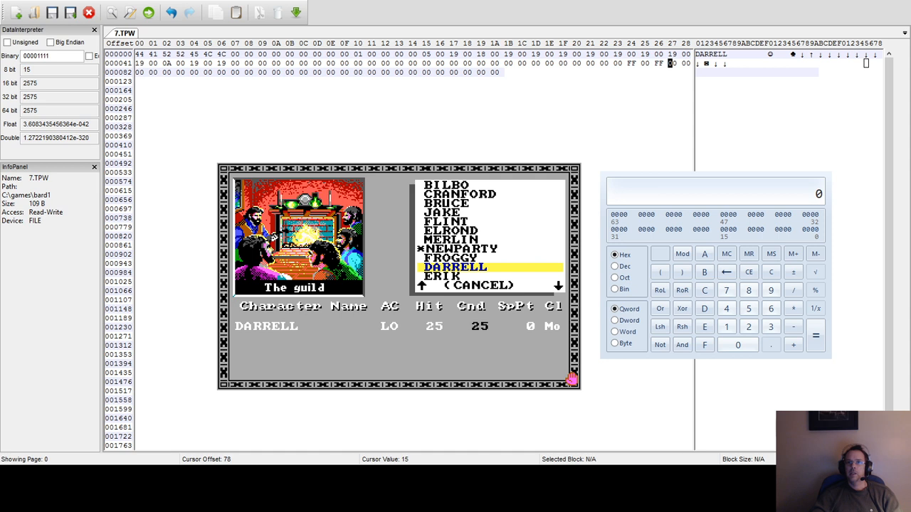
{"action": "key", "text": "1"}
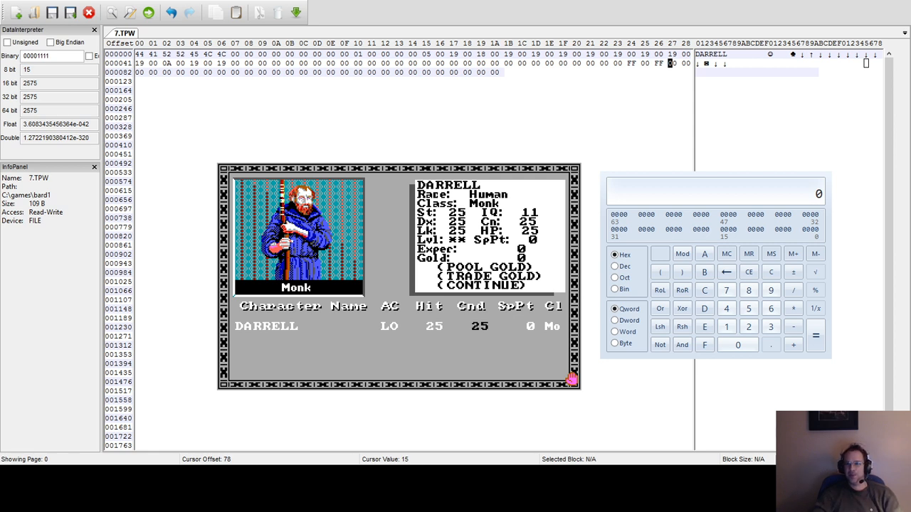
{"action": "key", "text": "c"}
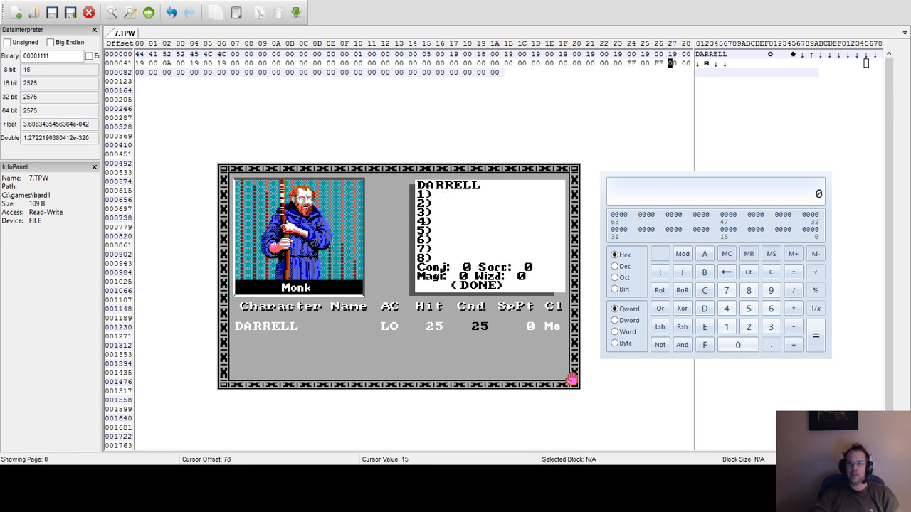
Close the monk's sheet, leave the guild for Skara Brae, and enter a building on the nearby street.
{"action": "key", "text": "Return"}
{"action": "key", "text": "e"}
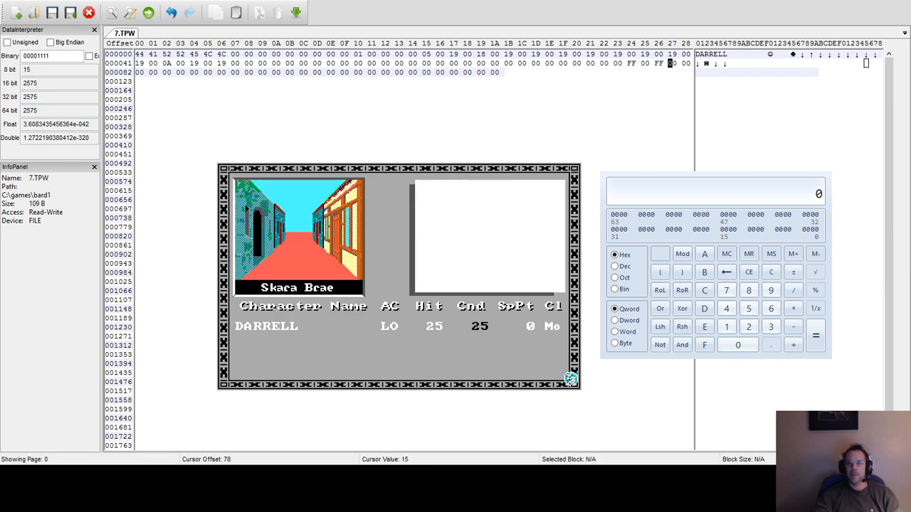
{"action": "key", "text": "Up"}
{"action": "key", "text": "Left"}
{"action": "key", "text": "Up"}
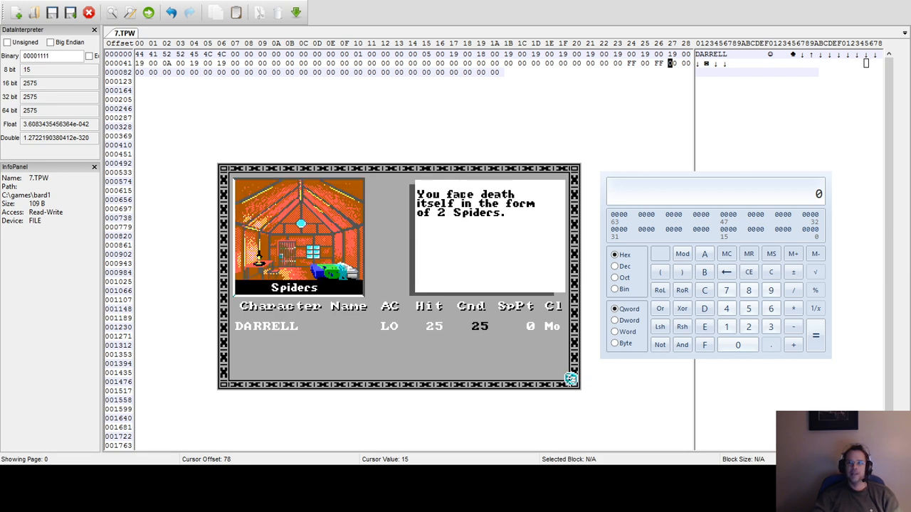
Fight the Spiders in the building, attacking with the monk until both are defeated.
{"action": "key", "text": "f"}
{"action": "key", "text": "a"}
{"action": "key", "text": "y"}
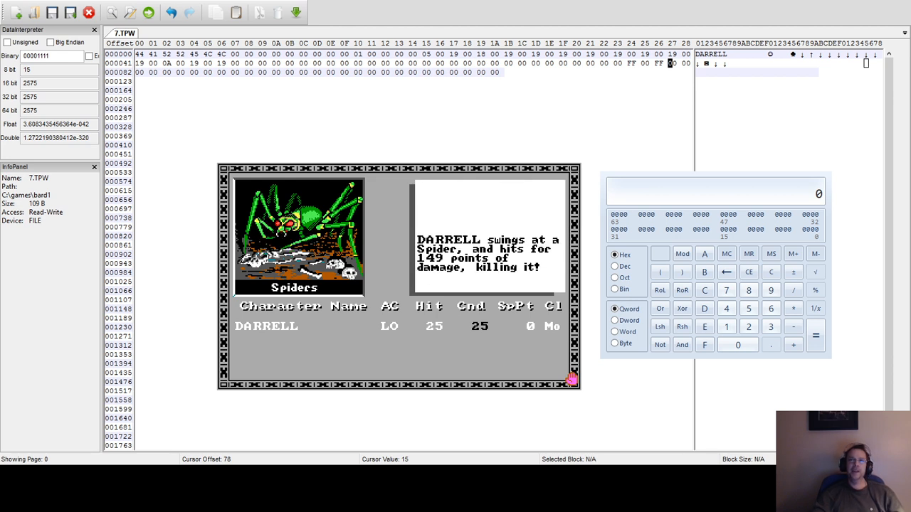
{"action": "key", "text": "f"}
{"action": "key", "text": "a"}
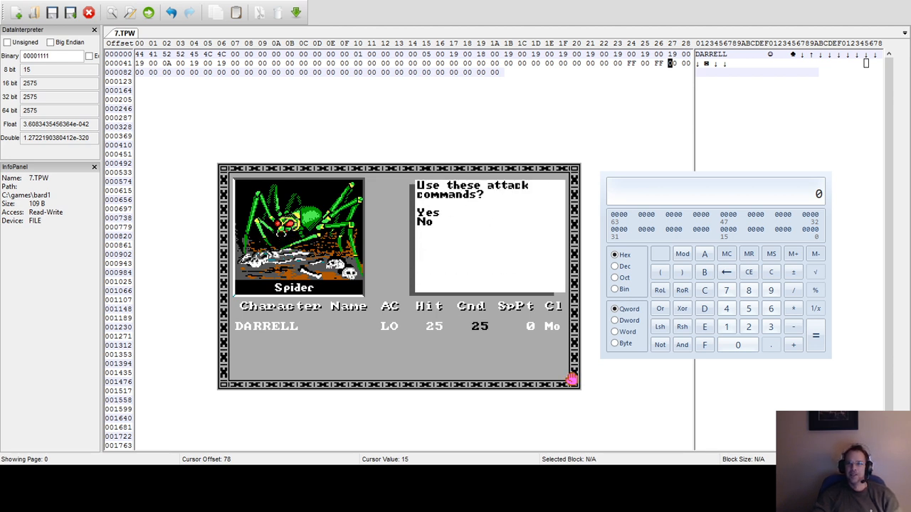
{"action": "key", "text": "y"}
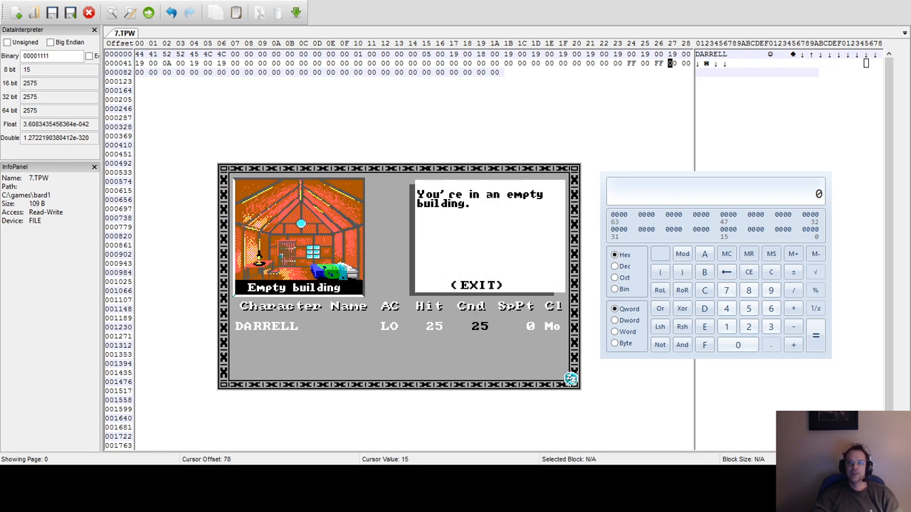
Leave the empty building and walk through the streets of Skara Brae into the temple of the Mad God.
{"action": "key", "text": "e"}
{"action": "key", "text": "Right"}
{"action": "key", "text": "Up"}
{"action": "key", "text": "Up"}
{"action": "key", "text": "Up"}
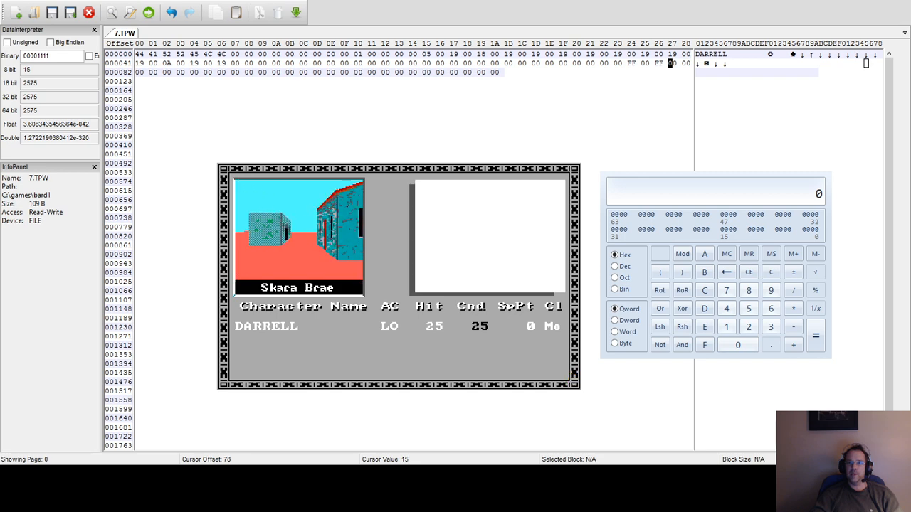
{"action": "key", "text": "Up"}
{"action": "key", "text": "Up"}
{"action": "key", "text": "Right"}
{"action": "key", "text": "Up"}
{"action": "key", "text": "Left"}
{"action": "key", "text": "Up"}
{"action": "key", "text": "Up"}
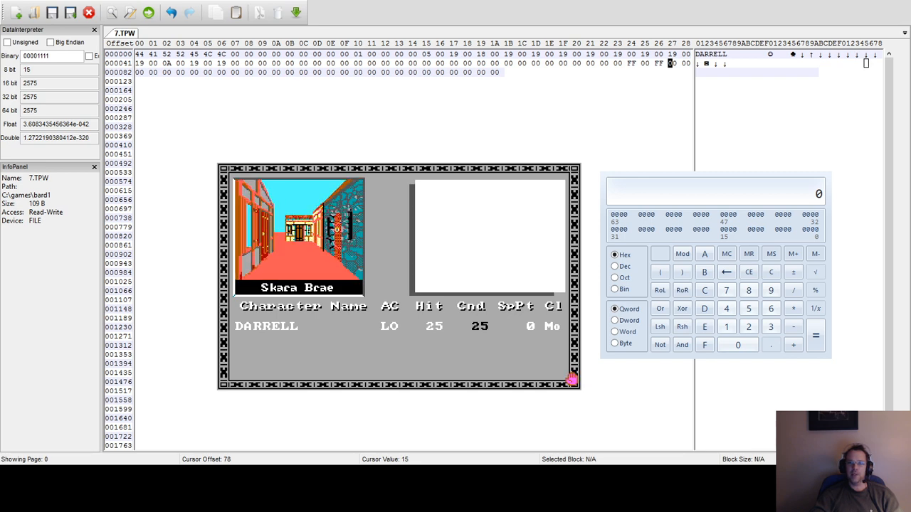
{"action": "key", "text": "Up"}
{"action": "key", "text": "Left"}
{"action": "key", "text": "Up"}
{"action": "key", "text": "Up"}
{"action": "key", "text": "Up"}
{"action": "key", "text": "Up"}
{"action": "key", "text": "Up"}
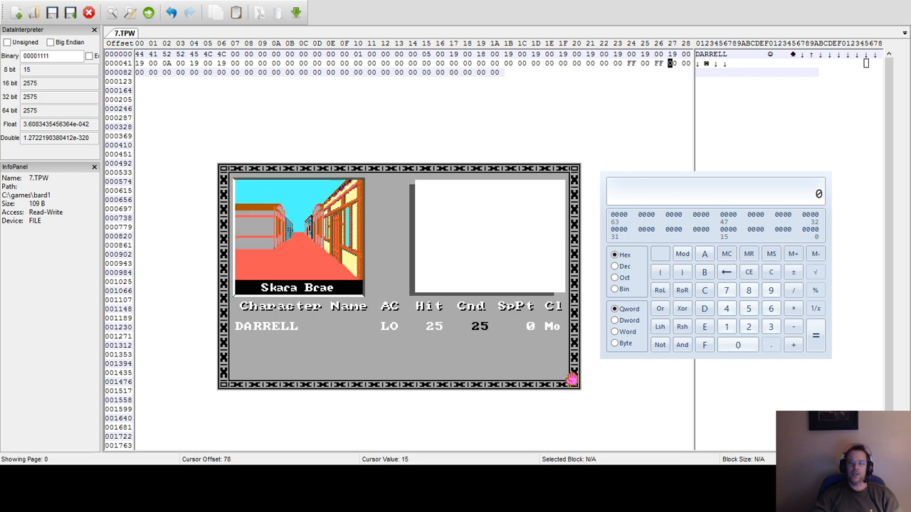
{"action": "key", "text": "Up"}
{"action": "key", "text": "Up"}
{"action": "key", "text": "Up"}
{"action": "key", "text": "Up"}
{"action": "key", "text": "Up"}
{"action": "key", "text": "Up"}
{"action": "key", "text": "Up"}
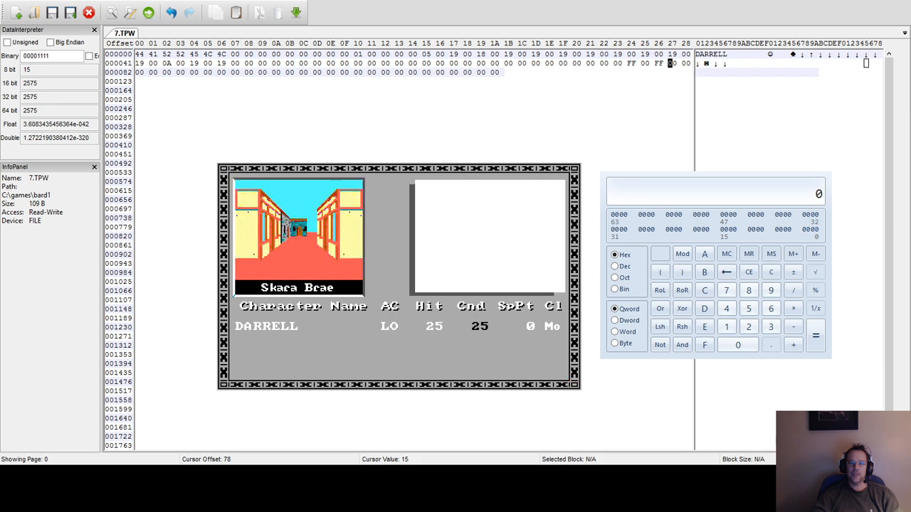
{"action": "key", "text": "Up"}
{"action": "key", "text": "Left"}
{"action": "key", "text": "Right"}
{"action": "key", "text": "Up"}
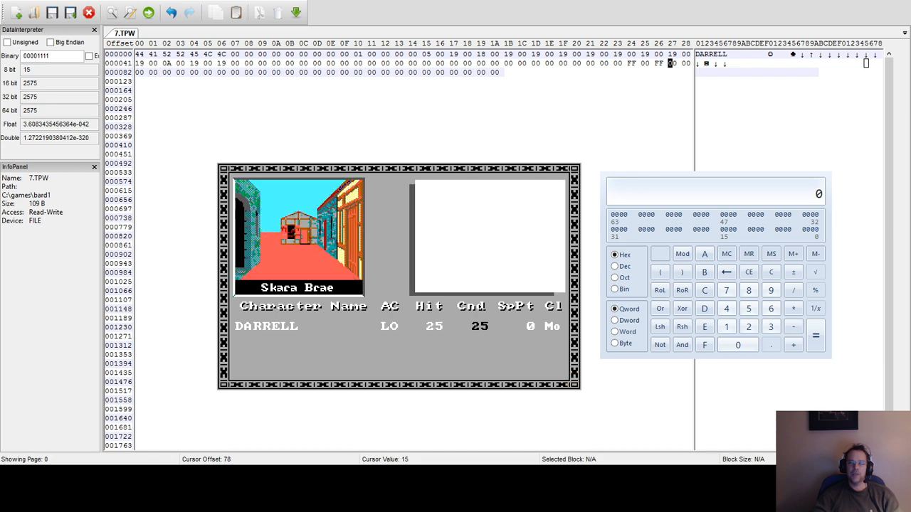
{"action": "key", "text": "Up"}
{"action": "key", "text": "Up"}
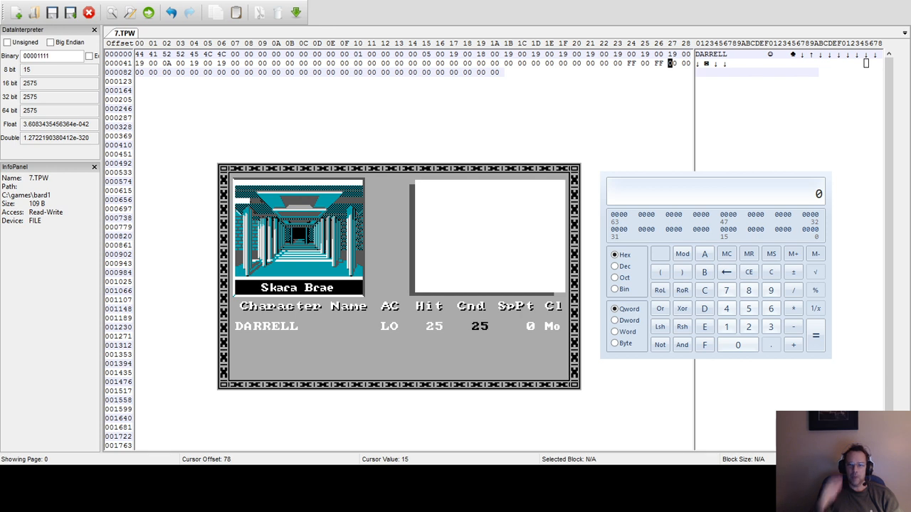
{"action": "key", "text": "Up"}
Try to answer the temple priest's question about the name of the Mad One.
{"action": "type", "text": "s"}
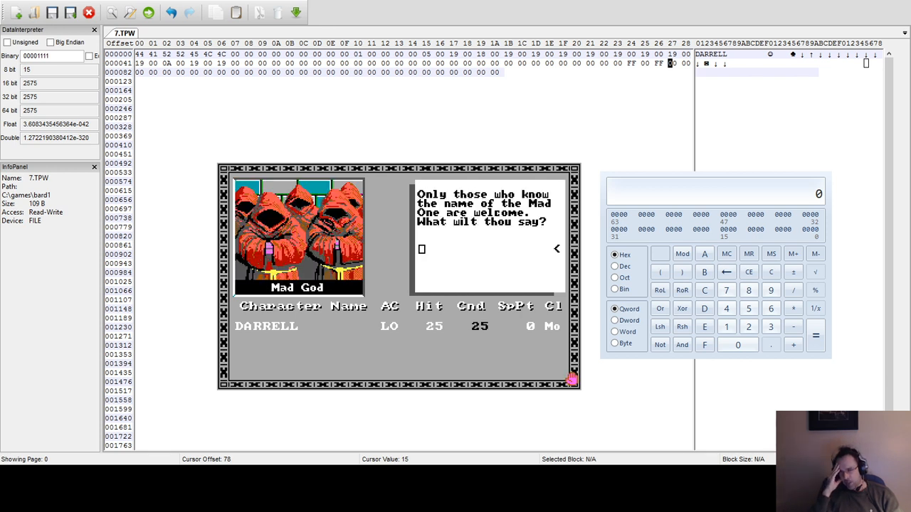
{"action": "type", "text": "TAR"}
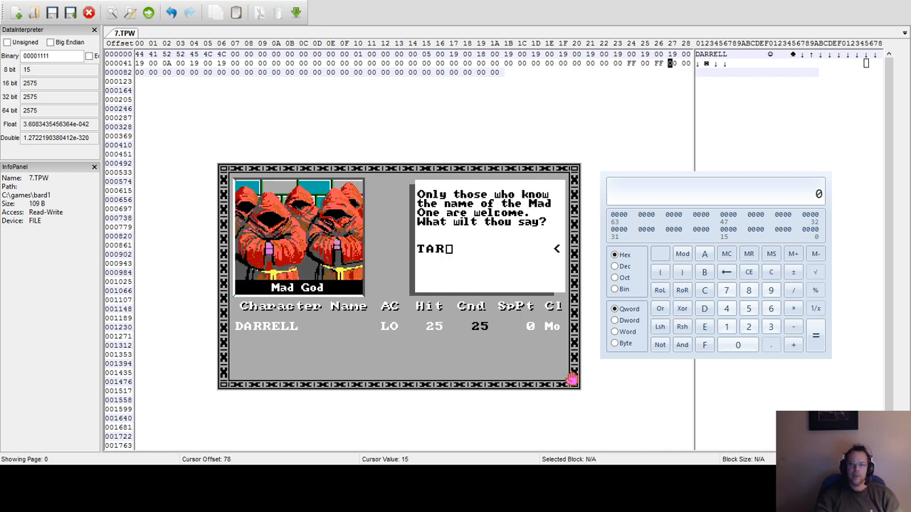
{"action": "type", "text": "ZAN"}
{"action": "key", "text": "Return"}
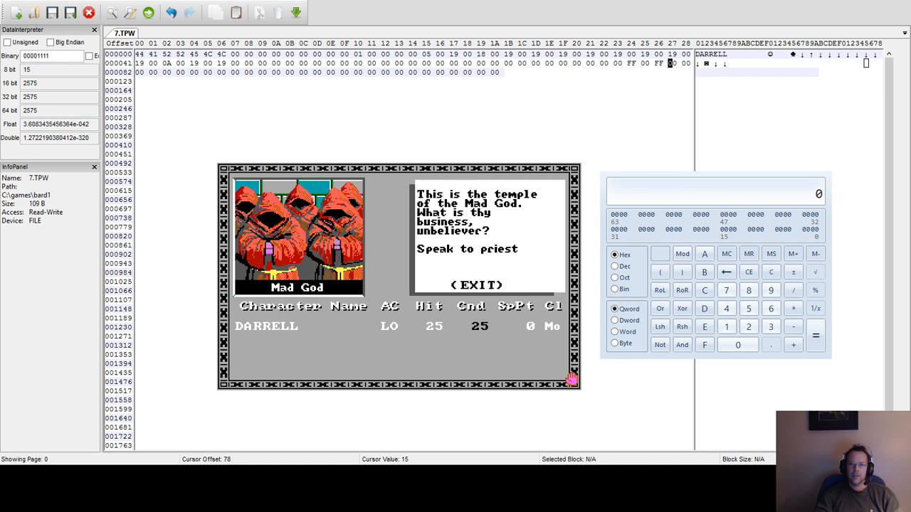
Speak to the priest and answer TARJAN as the Mad One's name to enter the Catacombs.
{"action": "key", "text": "s"}
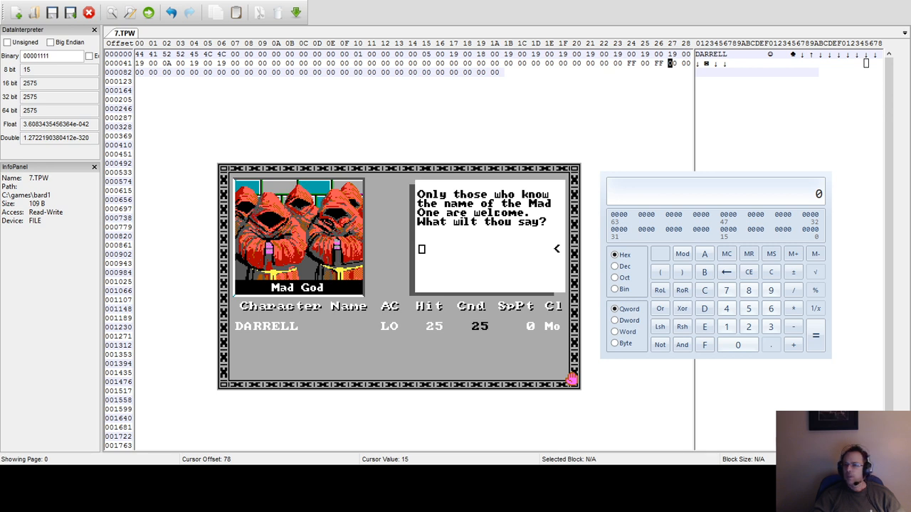
{"action": "type", "text": "TARJAN"}
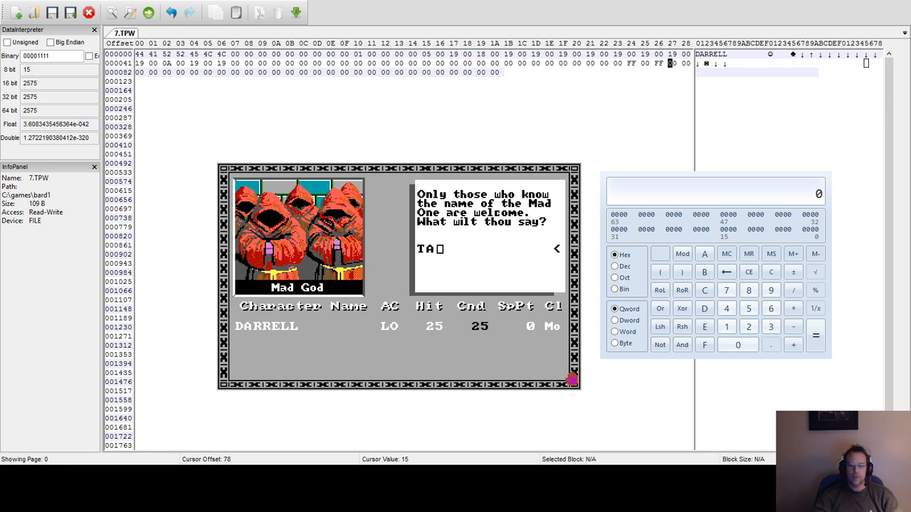
{"action": "key", "text": "Return"}
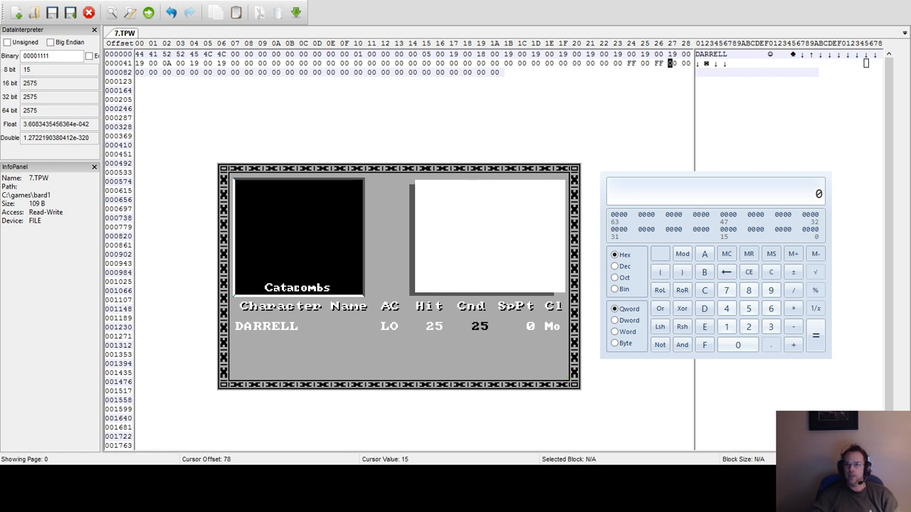
Explore the dark Catacombs, declining the stairs going up, until a group of monsters is encountered.
{"action": "key", "text": "Up"}
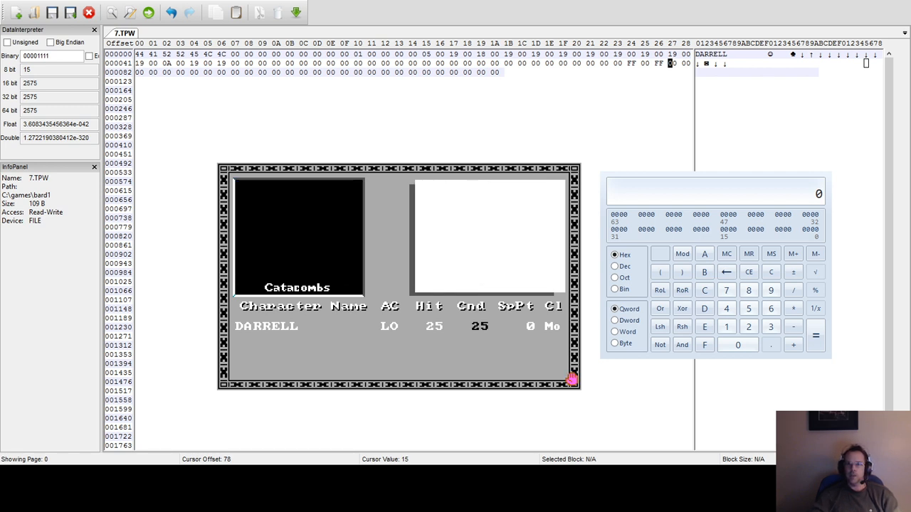
{"action": "key", "text": "Up"}
{"action": "key", "text": "Up"}
{"action": "key", "text": "Up"}
{"action": "key", "text": "Up"}
{"action": "key", "text": "Up"}
{"action": "key", "text": "Up"}
{"action": "key", "text": "Up"}
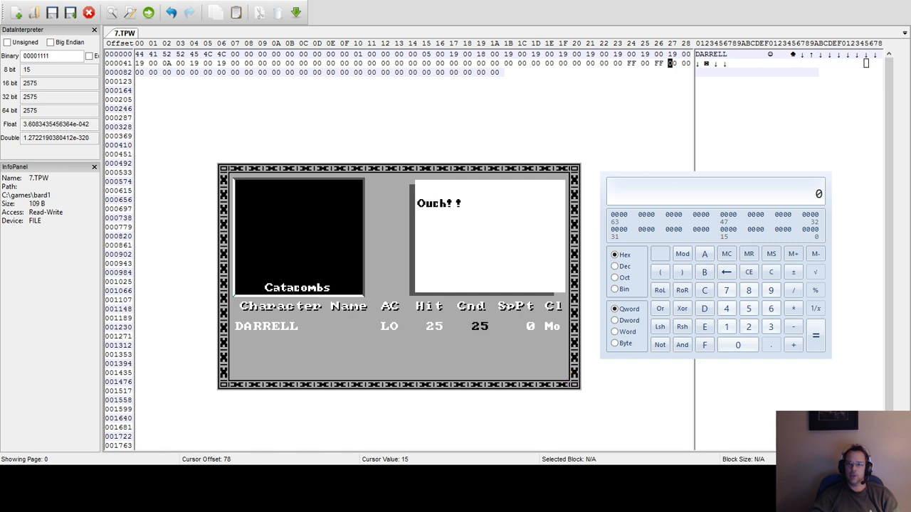
{"action": "key", "text": "Up"}
{"action": "key", "text": "n"}
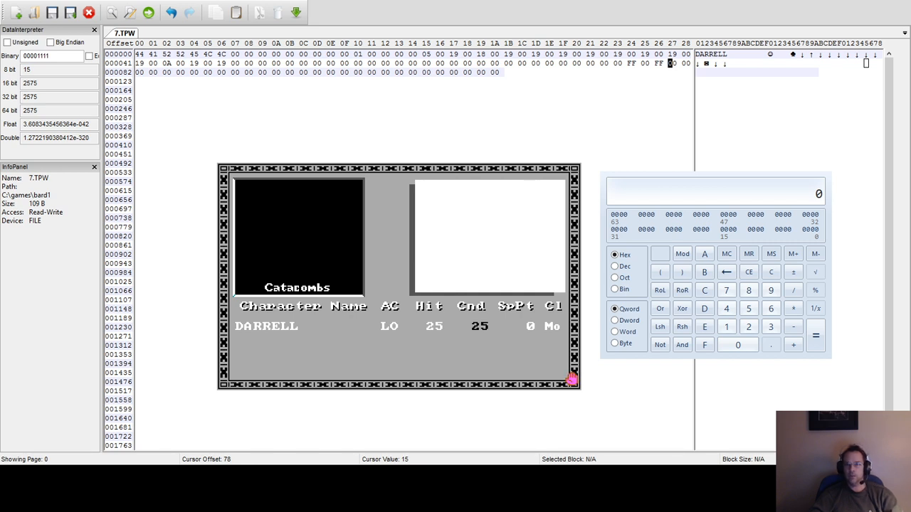
{"action": "key", "text": "Up"}
{"action": "key", "text": "Up"}
{"action": "key", "text": "Up"}
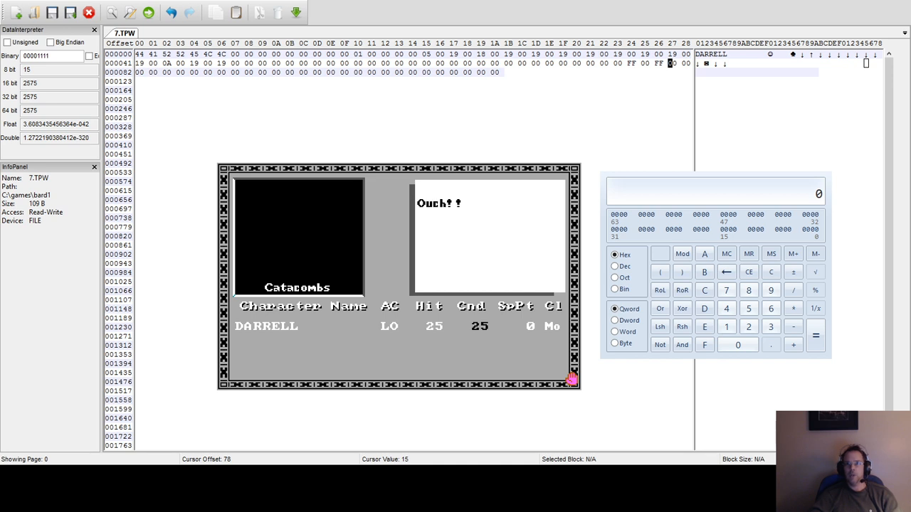
{"action": "key", "text": "Up"}
{"action": "key", "text": "Up"}
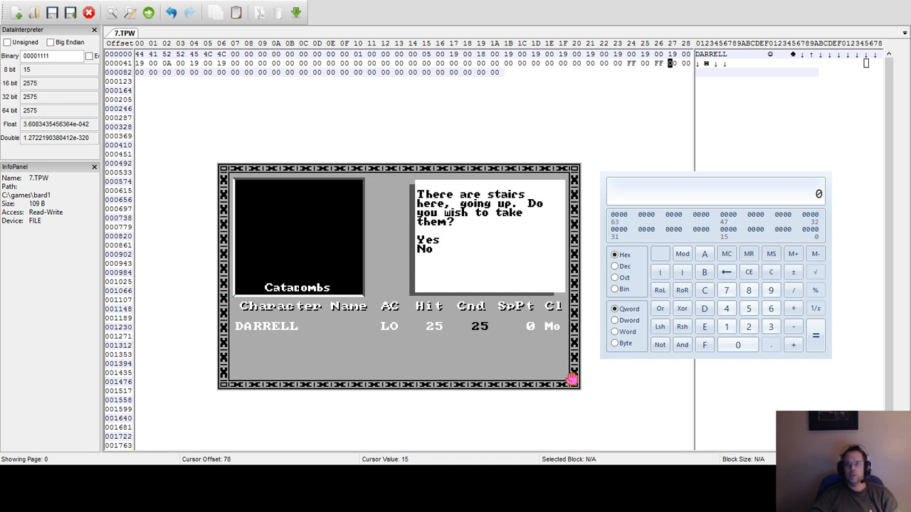
{"action": "key", "text": "n"}
{"action": "key", "text": "Up"}
{"action": "key", "text": "Up"}
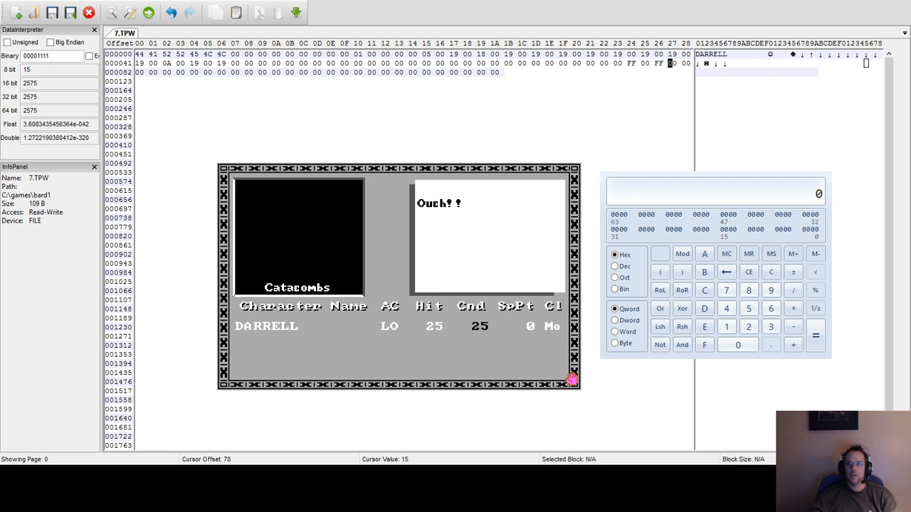
{"action": "key", "text": "Up"}
{"action": "key", "text": "Up"}
{"action": "key", "text": "Up"}
{"action": "key", "text": "Up"}
{"action": "key", "text": "Up"}
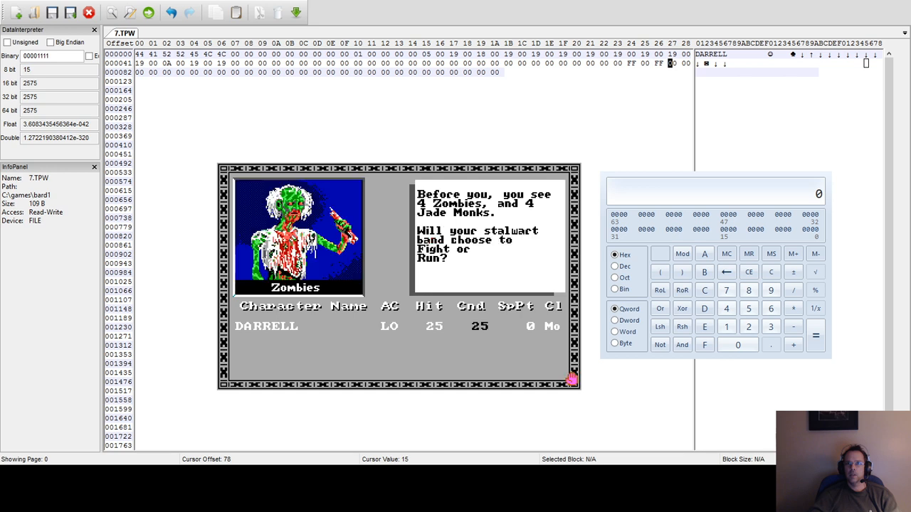
Fight the Zombies and Jade Monks, attacking the Zombies in the first round and the Jade Monks in the second.
{"action": "key", "text": "f"}
{"action": "key", "text": "a"}
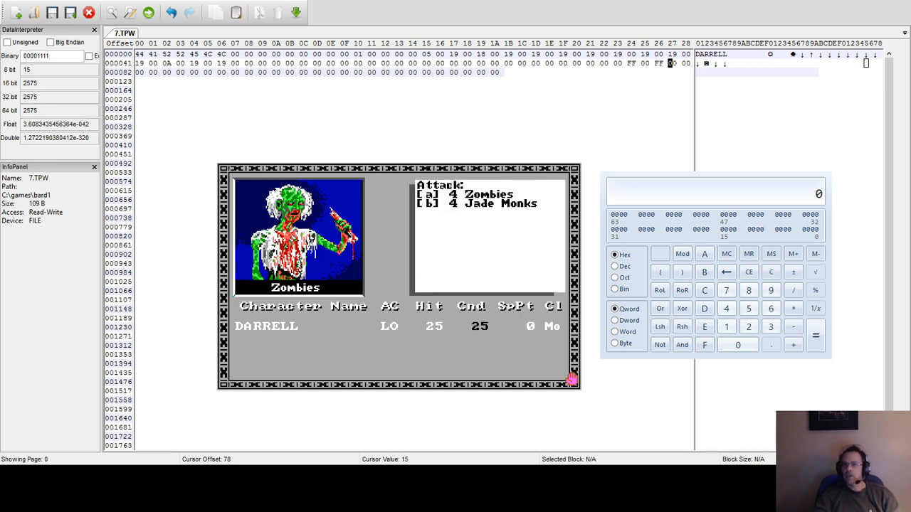
{"action": "key", "text": "a"}
{"action": "key", "text": "y"}
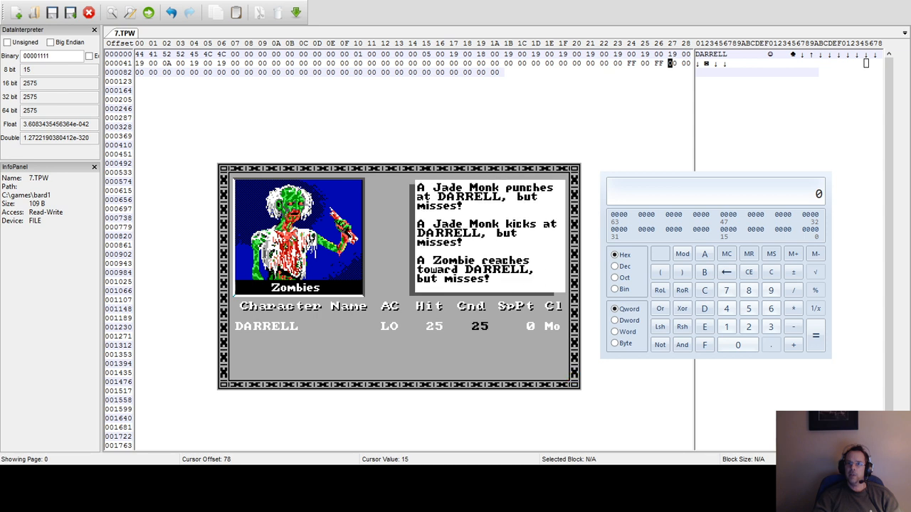
{"action": "key", "text": "f"}
{"action": "key", "text": "a"}
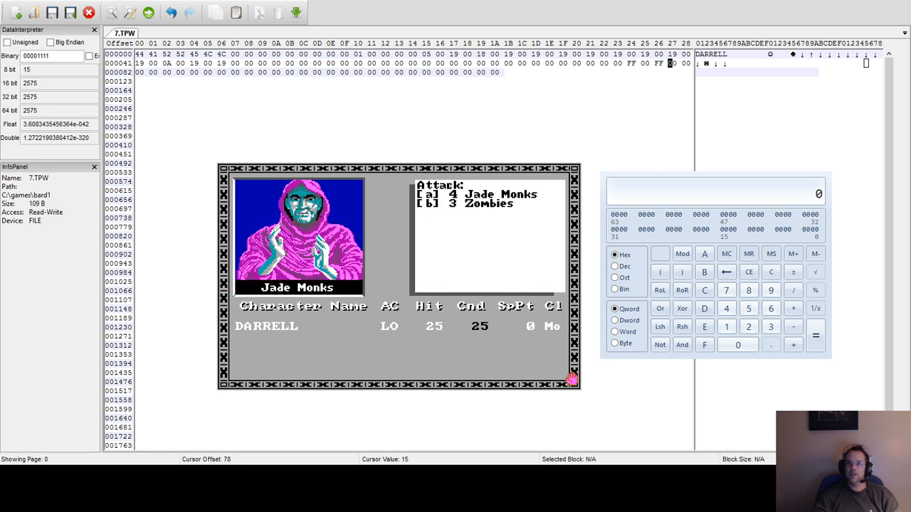
{"action": "key", "text": "a"}
{"action": "key", "text": "y"}
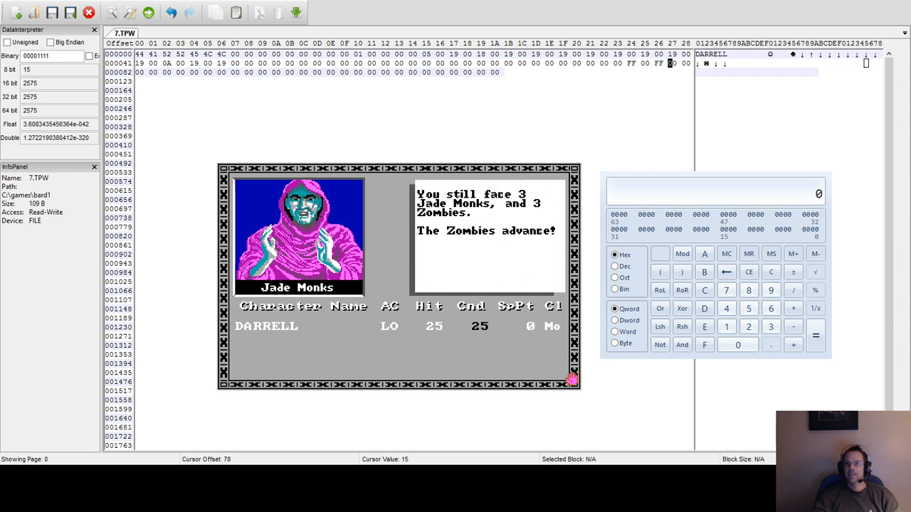
Continue the fight for two more rounds, attacking the advancing Zombies and the advancing Jade Monks in turn.
{"action": "key", "text": "f"}
{"action": "key", "text": "a"}
{"action": "key", "text": "1"}
{"action": "key", "text": "y"}
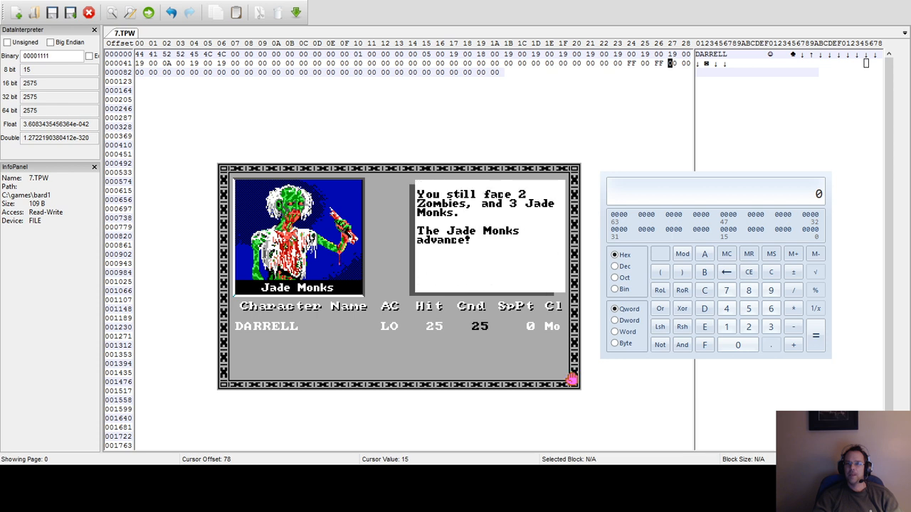
{"action": "key", "text": "f"}
{"action": "key", "text": "a"}
{"action": "key", "text": "1"}
{"action": "key", "text": "y"}
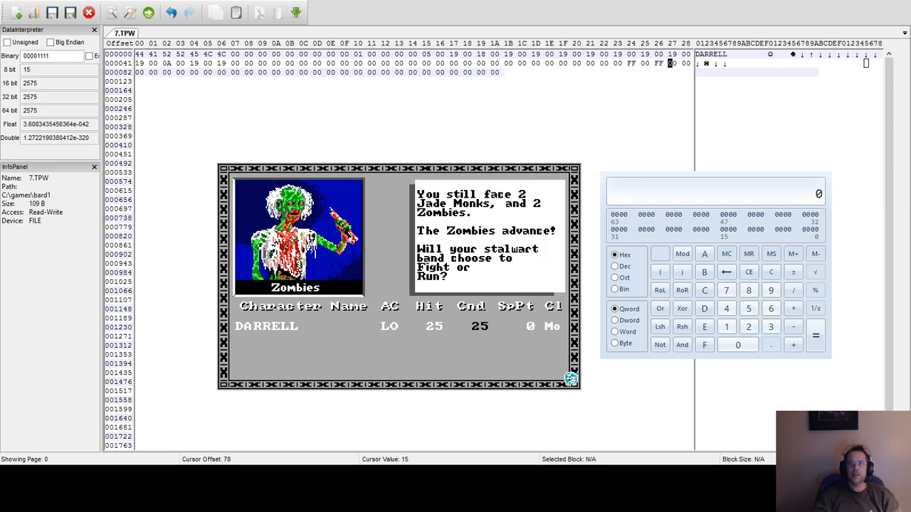
Attack the advancing Zombies with the monk for another combat round.
{"action": "key", "text": "f"}
{"action": "key", "text": "a"}
{"action": "key", "text": "a"}
{"action": "key", "text": "y"}
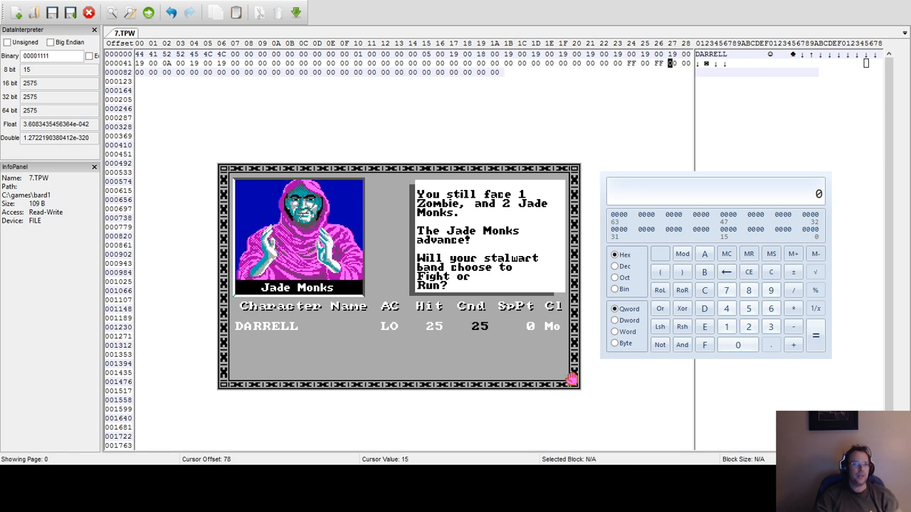
Fight two more combat rounds, attacking the advancing Jade Monks in one and the advancing Zombie in the other.
{"action": "key", "text": "f"}
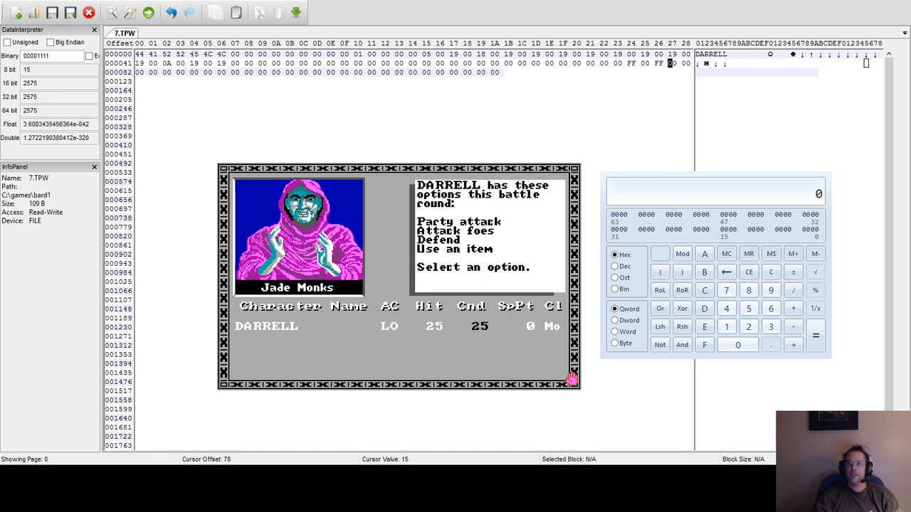
{"action": "key", "text": "a"}
{"action": "key", "text": "1"}
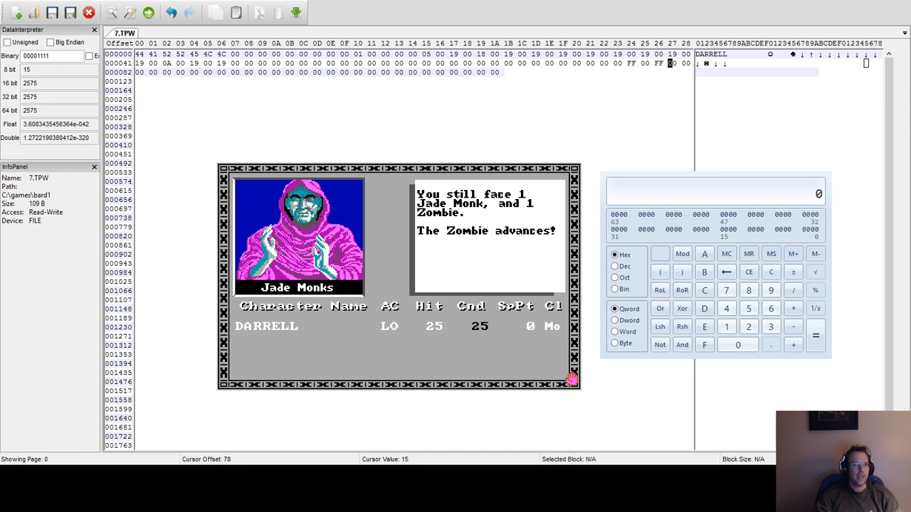
{"action": "key", "text": "f"}
{"action": "key", "text": "a"}
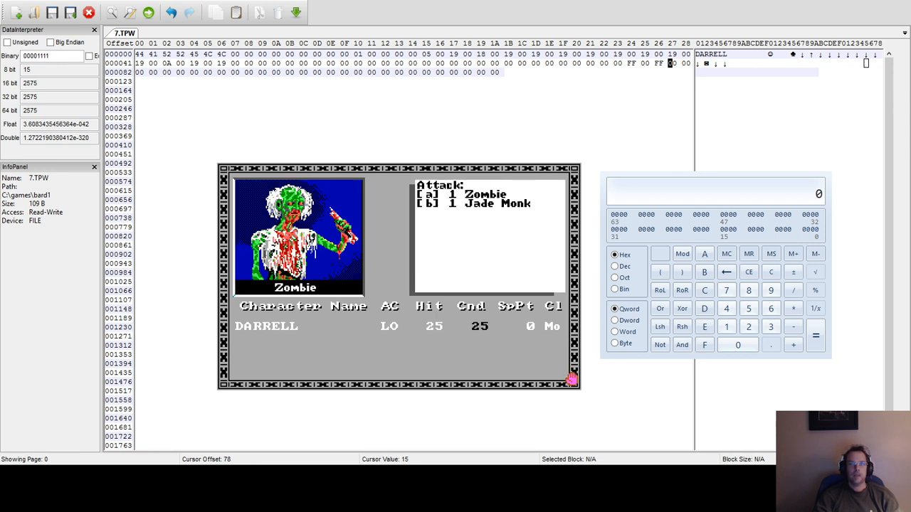
{"action": "key", "text": "a"}
{"action": "key", "text": "y"}
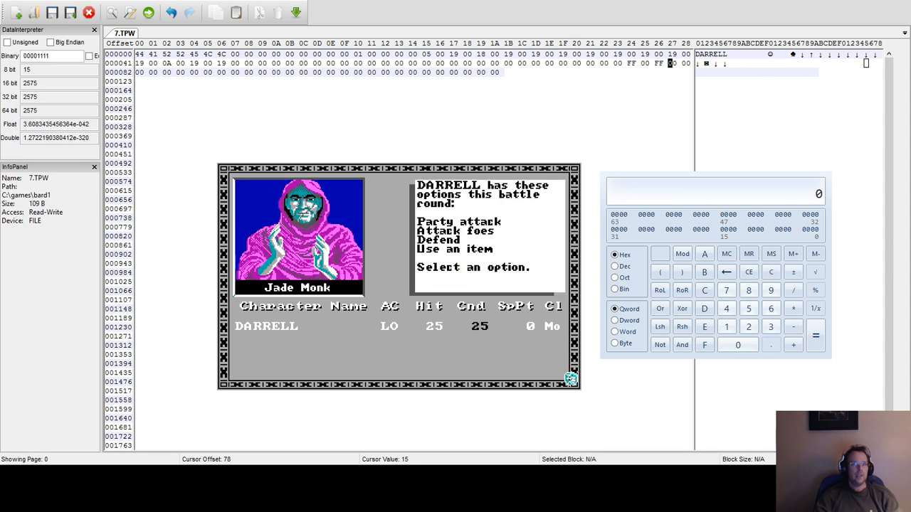
Attack the last Jade Monk and open the chest left after the battle.
{"action": "key", "text": "a"}
{"action": "key", "text": "y"}
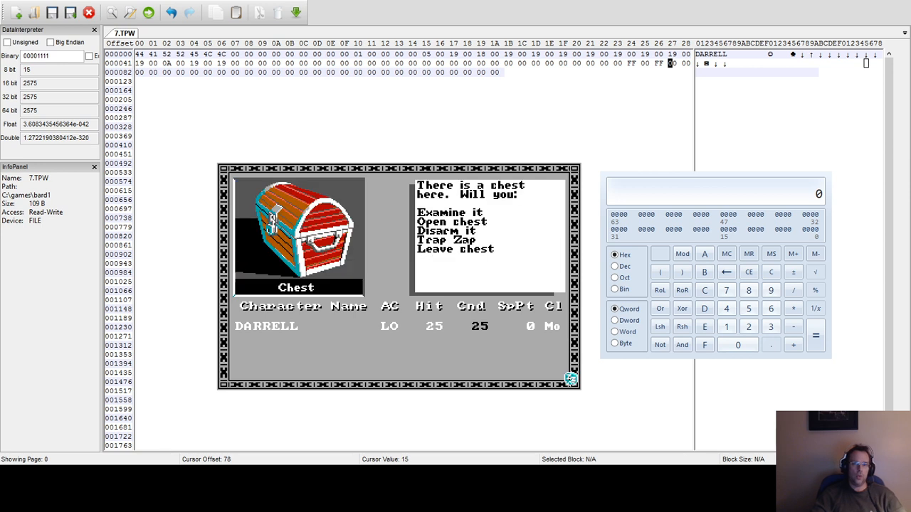
{"action": "key", "text": "o"}
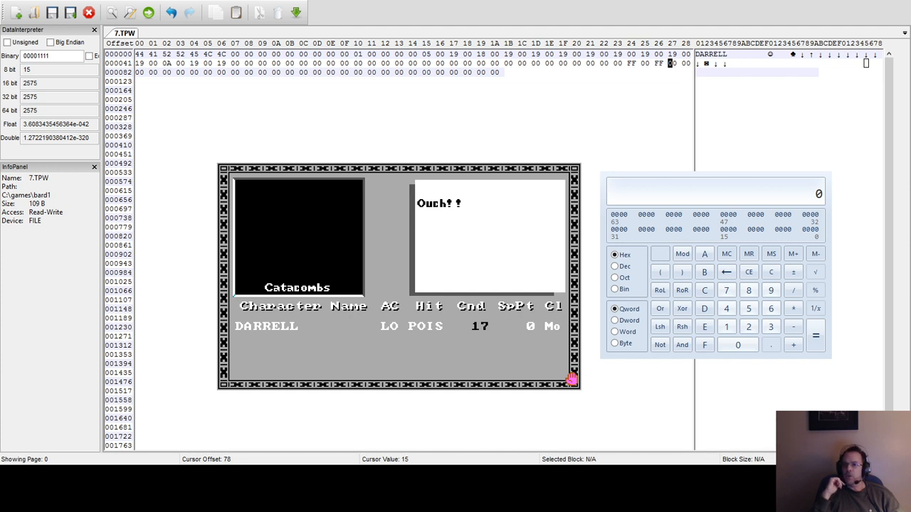
Check the bytes at offsets 106, 16, 4 and 9 of 7.TPW and select the class byte at offset 21.
{"action": "left_click", "coordinate": [465, 73]}
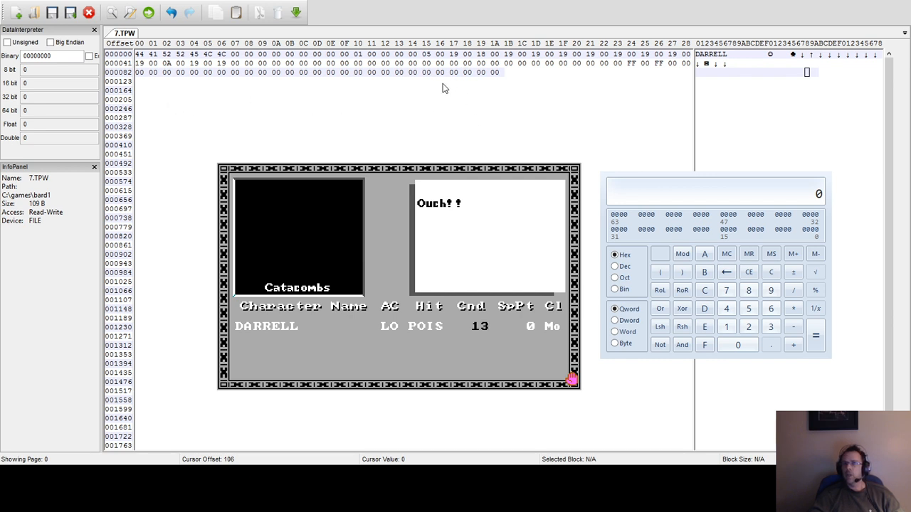
{"action": "left_click", "coordinate": [358, 55]}
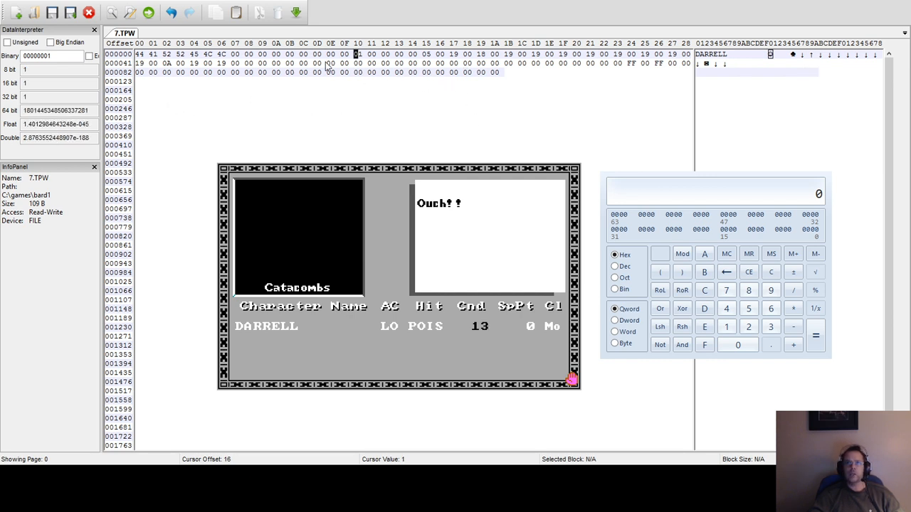
{"action": "left_click", "coordinate": [193, 56]}
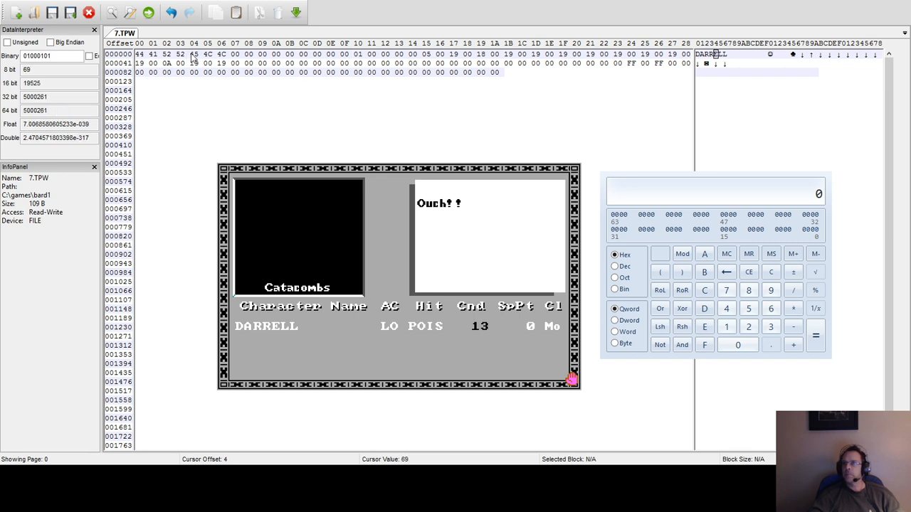
{"action": "left_click", "coordinate": [262, 56]}
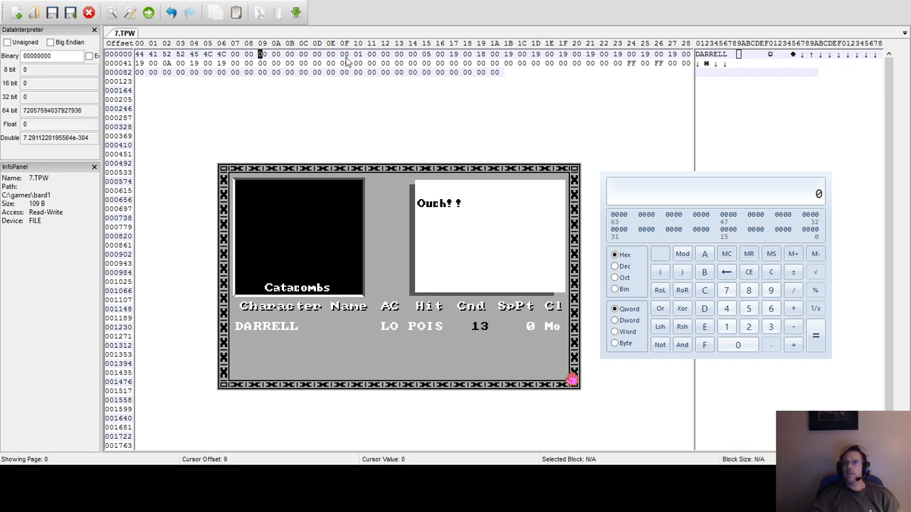
{"action": "left_click", "coordinate": [426, 56]}
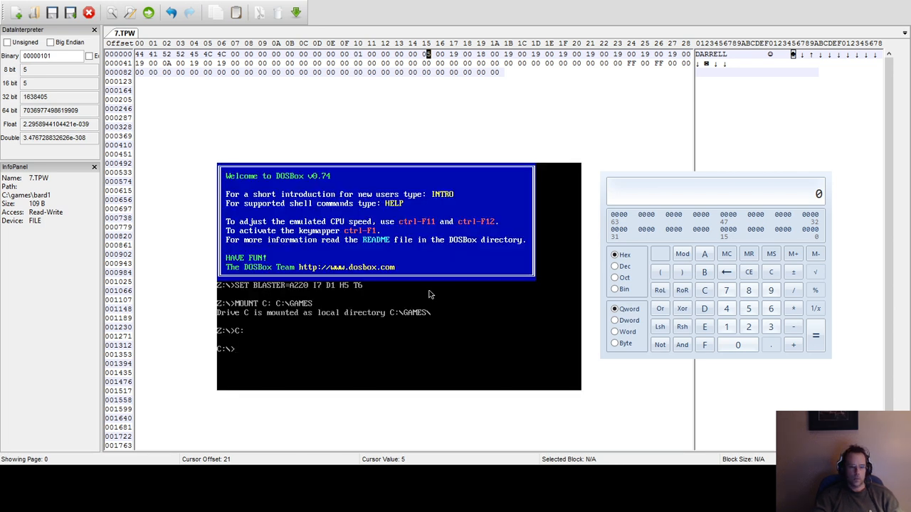
Run bard from the bard1 directory in DOSBox and set the class byte at offset 21 of 7.TPW to 06.
{"action": "type", "text": "cd"}
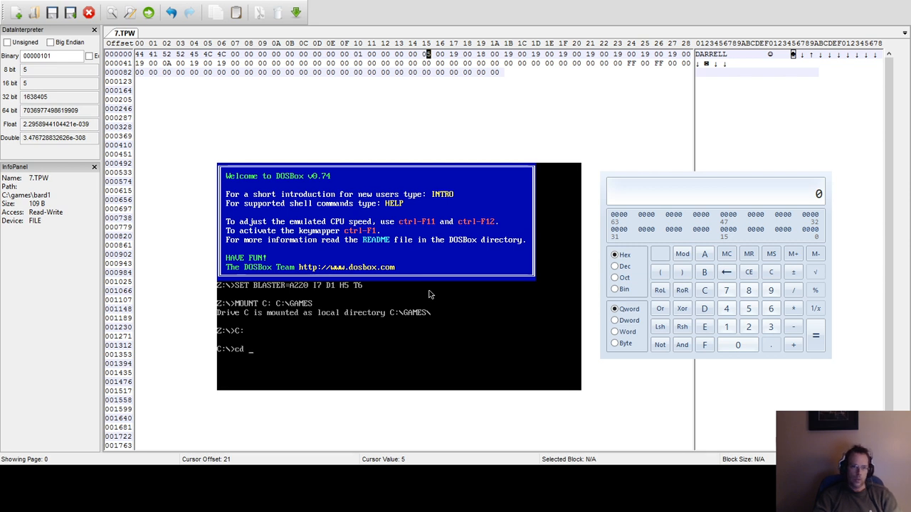
{"action": "type", "text": " bard1"}
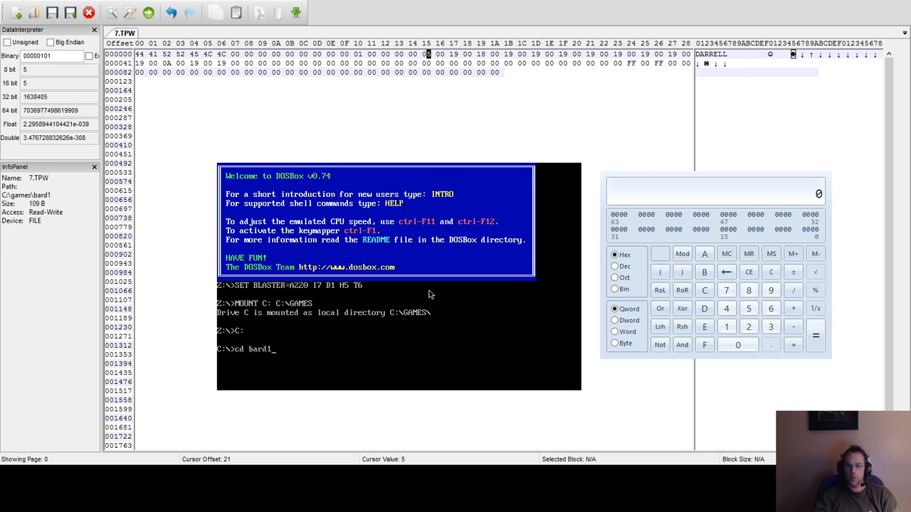
{"action": "key", "text": "Return"}
{"action": "type", "text": "bard1"}
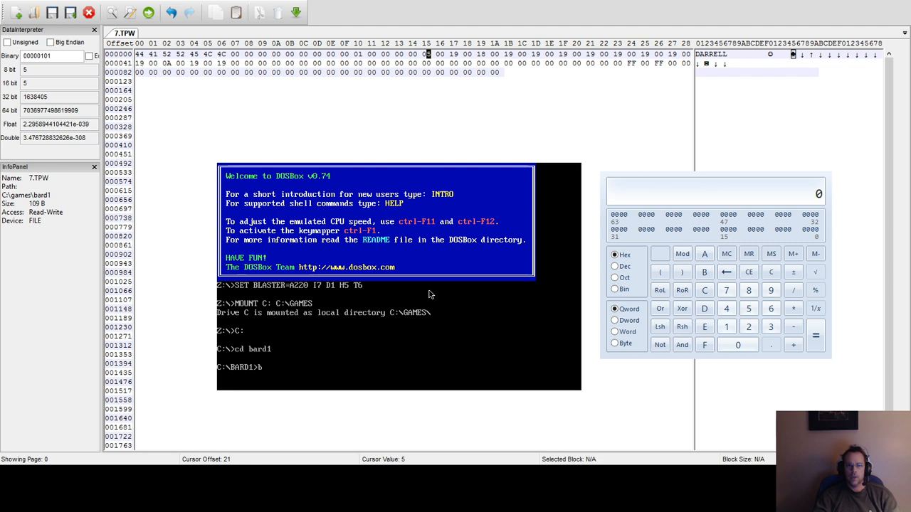
{"action": "key", "text": "Return"}
{"action": "type", "text": "bard1"}
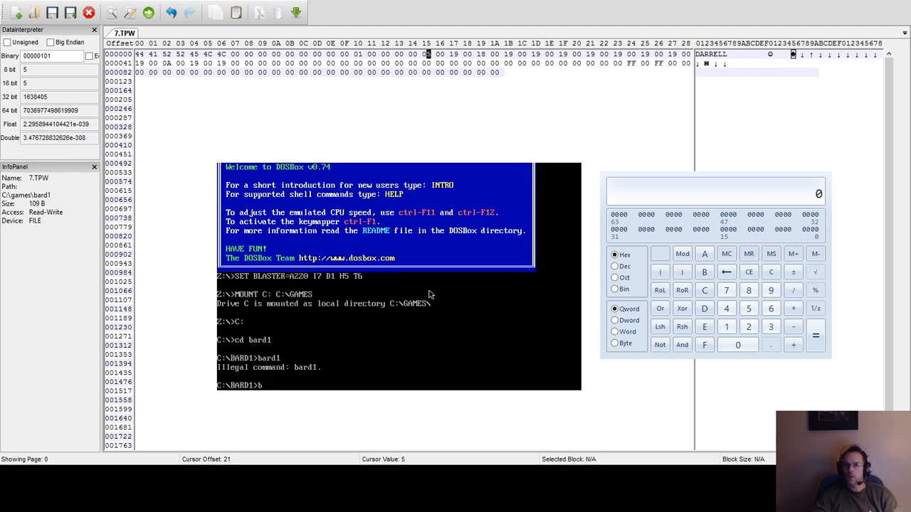
{"action": "key", "text": "Return"}
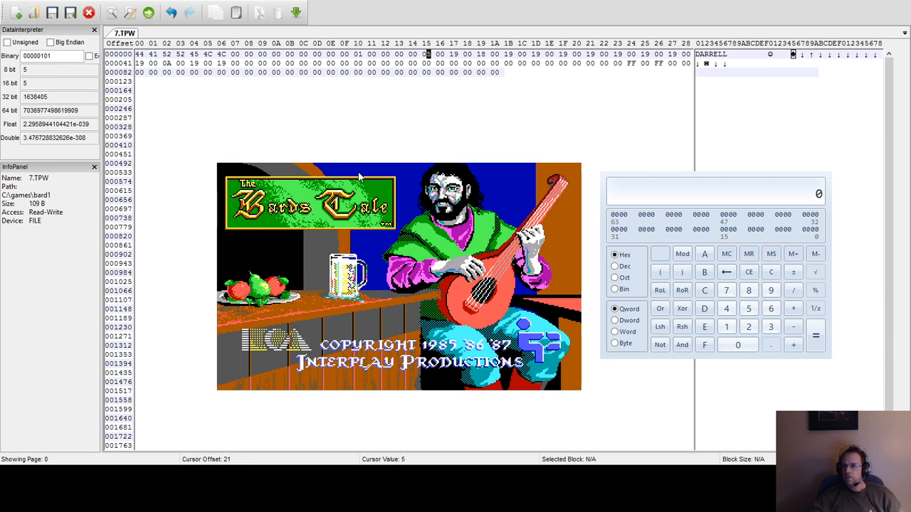
{"action": "key", "text": "space"}
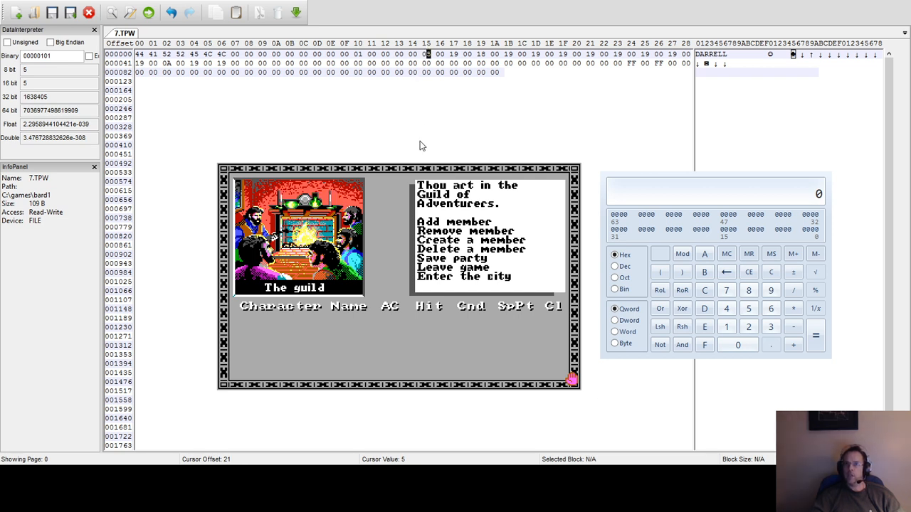
Add the hex-edited character to the party in the guild.
{"action": "left_click", "coordinate": [487, 284]}
{"action": "key", "text": "a"}
{"action": "key", "text": "Down"}
{"action": "key", "text": "Down"}
{"action": "key", "text": "Down"}
{"action": "key", "text": "Down"}
{"action": "key", "text": "Down"}
{"action": "key", "text": "Down"}
{"action": "key", "text": "Down"}
{"action": "key", "text": "Down"}
{"action": "key", "text": "Down"}
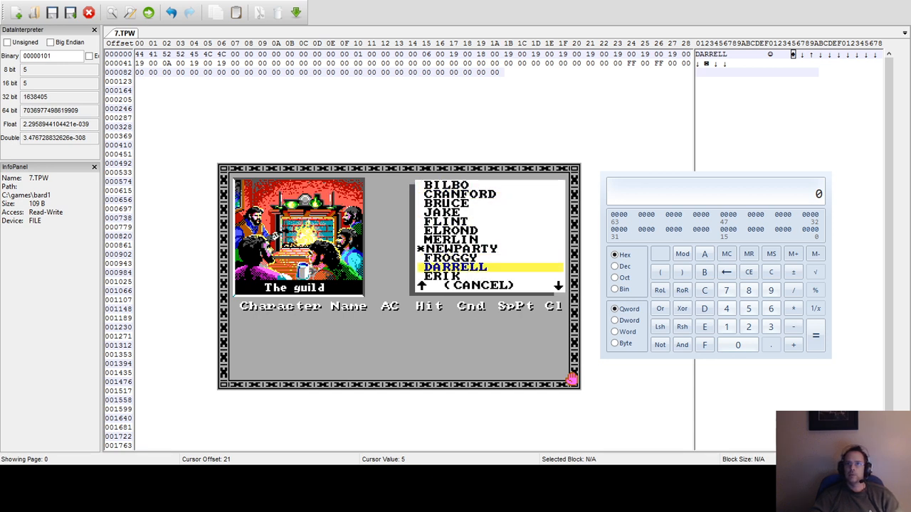
{"action": "key", "text": "Return"}
{"action": "key", "text": "Return"}
{"action": "key", "text": "Return"}
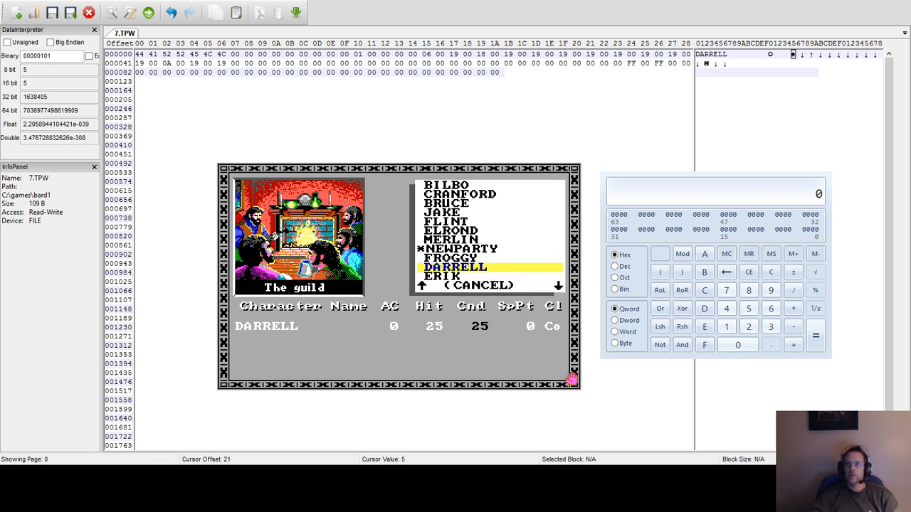
View the character's stats, inventory and spell levels, then remove the character and leave the game.
{"action": "key", "text": "Escape"}
{"action": "key", "text": "1"}
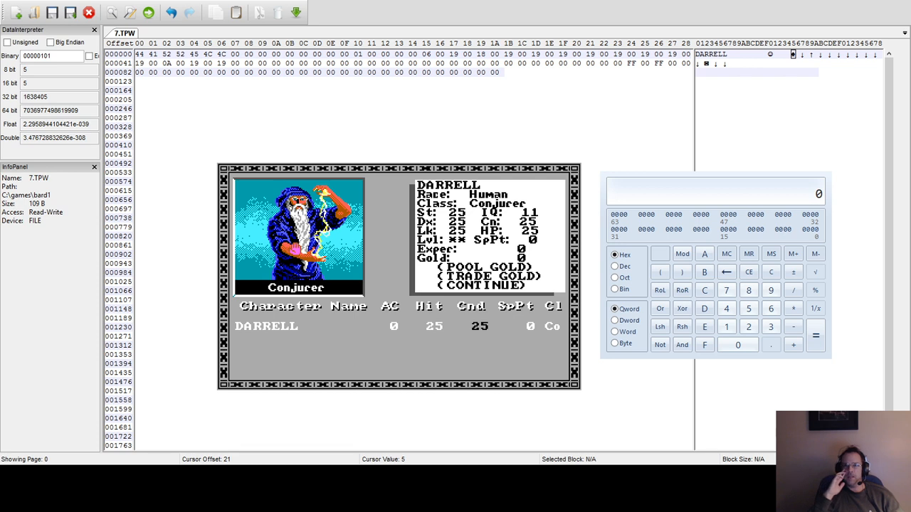
{"action": "key", "text": "c"}
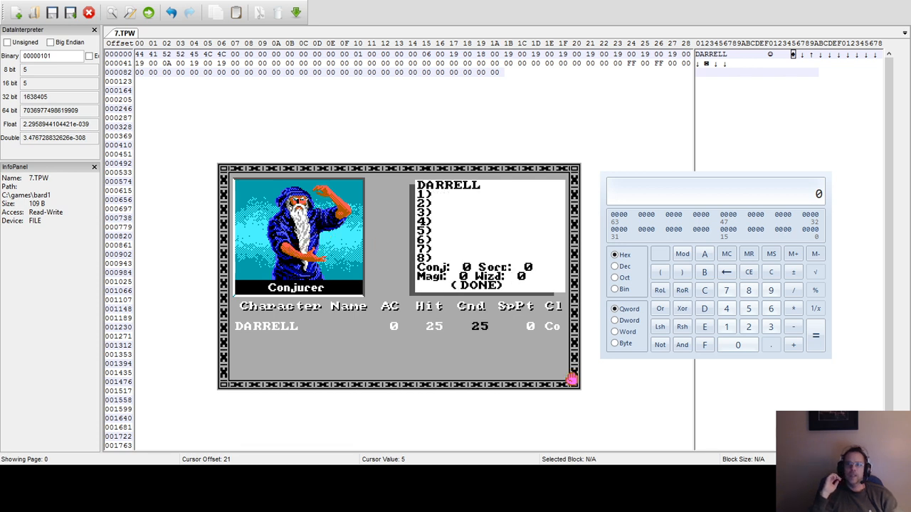
{"action": "key", "text": "d"}
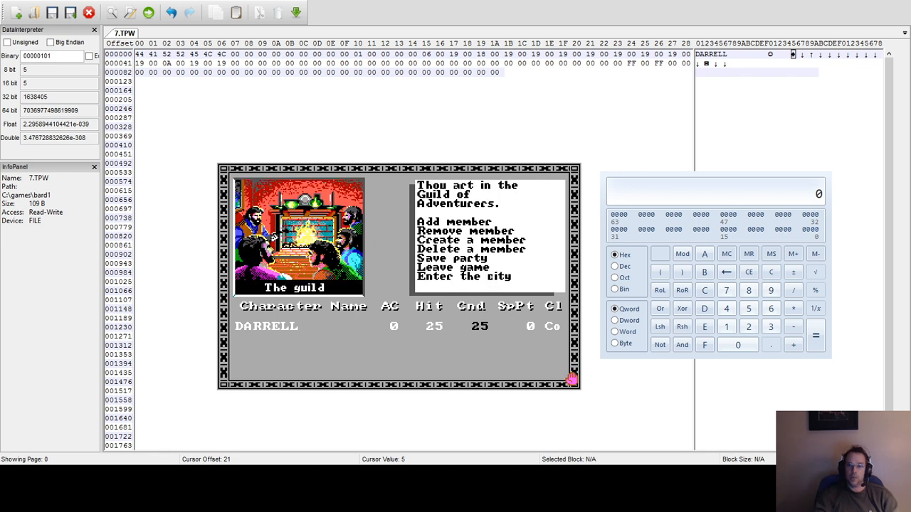
{"action": "key", "text": "r"}
{"action": "key", "text": "l"}
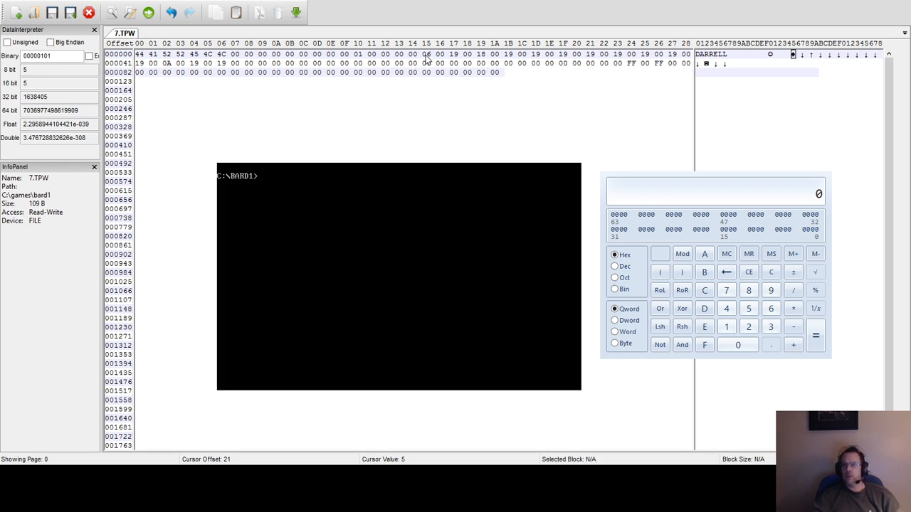
Set the class byte at offset 21 of 7.TPW to 09 and restart the game to the guild.
{"action": "type", "text": "6"}
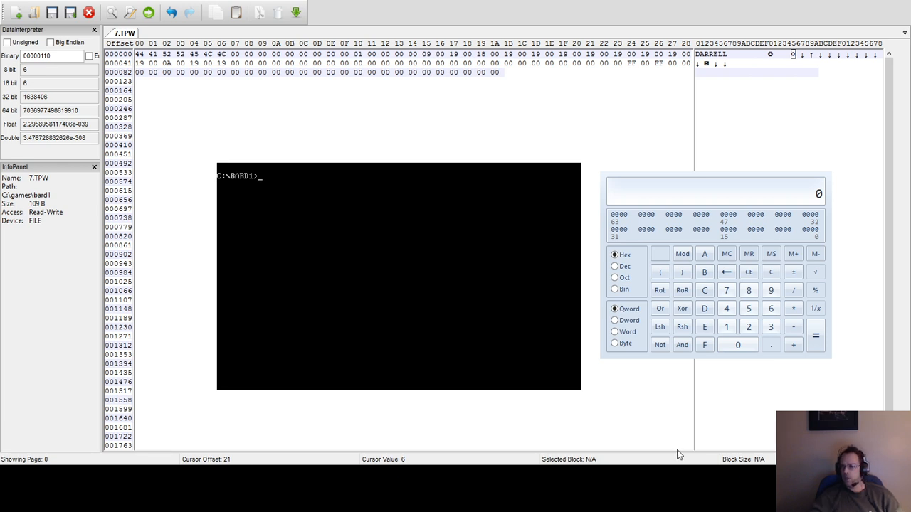
{"action": "key", "text": "Return"}
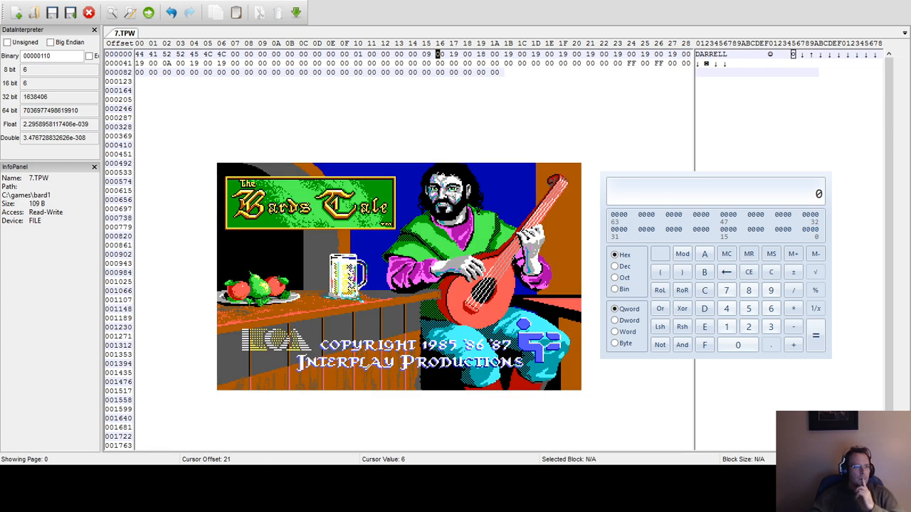
{"action": "key", "text": "Return"}
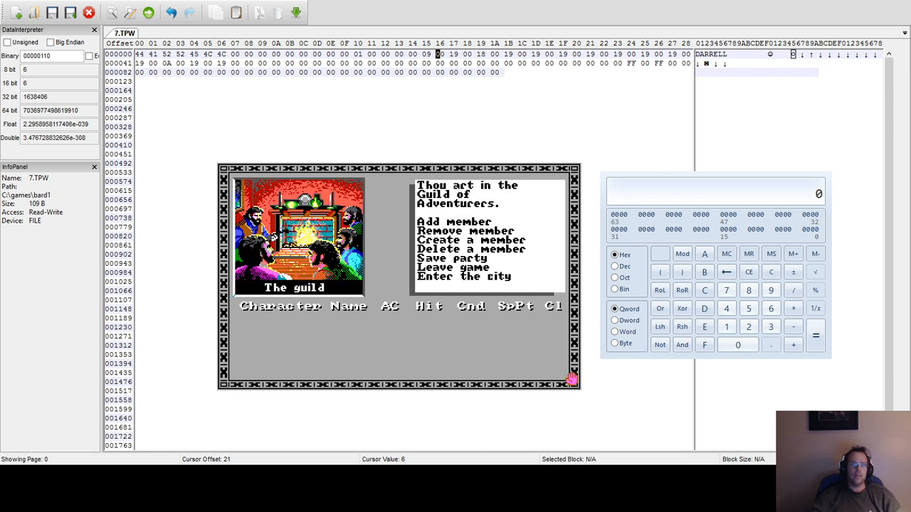
Add the character with class value 09 to the party in the guild.
{"action": "key", "text": "a"}
{"action": "key", "text": "Down"}
{"action": "key", "text": "Down"}
{"action": "key", "text": "Down"}
{"action": "key", "text": "Down"}
{"action": "key", "text": "Down"}
{"action": "key", "text": "Down"}
{"action": "key", "text": "Down"}
{"action": "key", "text": "Down"}
{"action": "key", "text": "Down"}
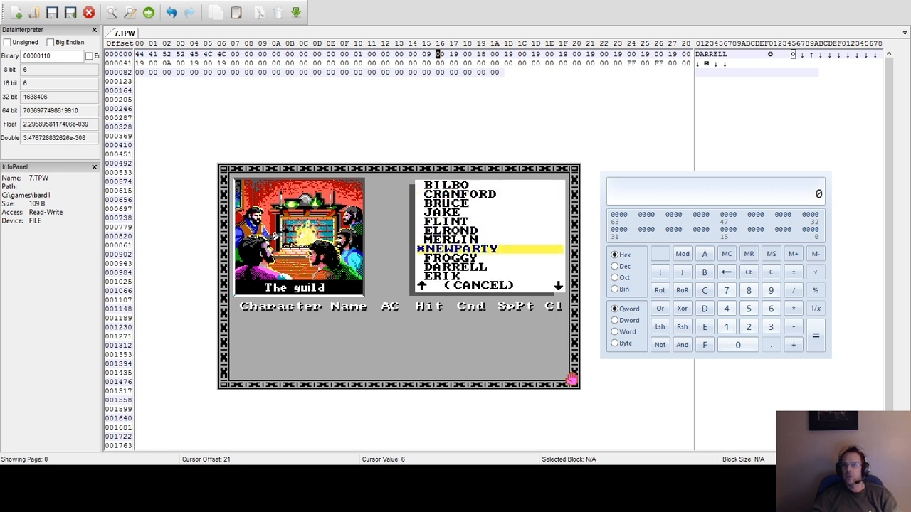
{"action": "key", "text": "Return"}
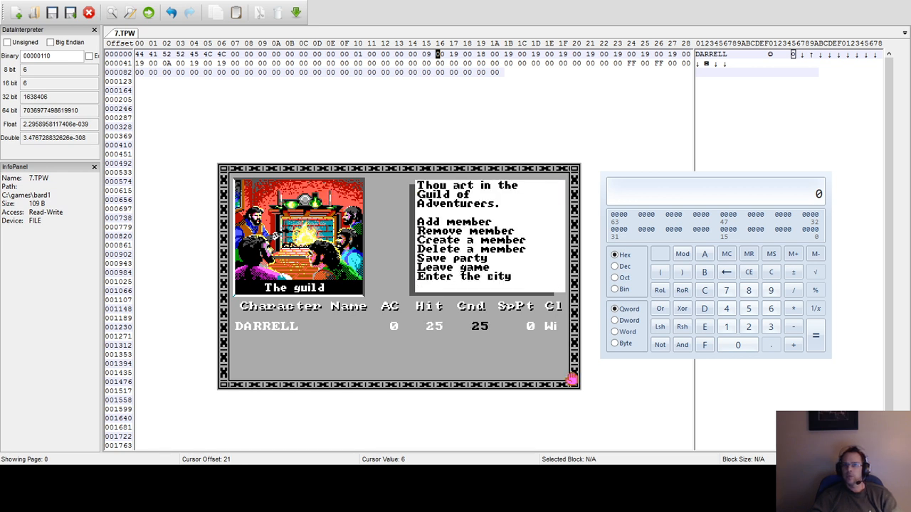
View the character's class and spell levels, then leave the game for the DOS prompt.
{"action": "key", "text": "1"}
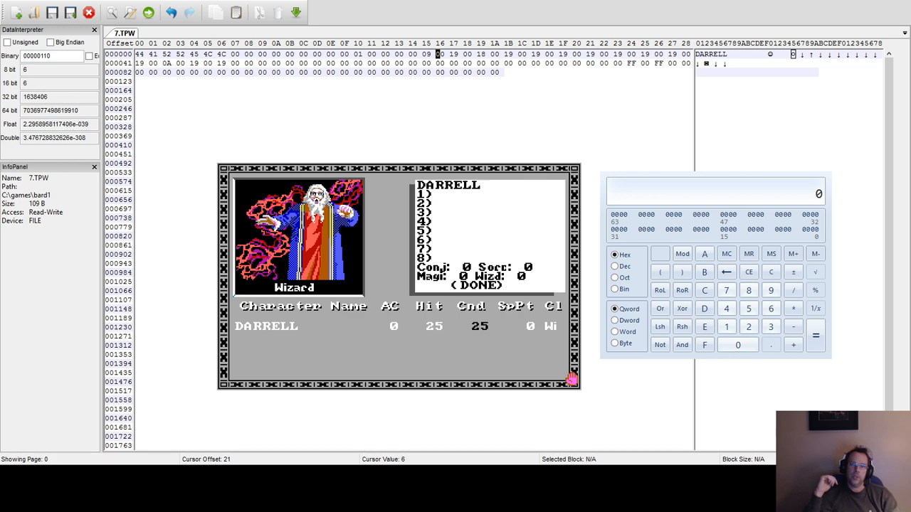
{"action": "key", "text": "Return"}
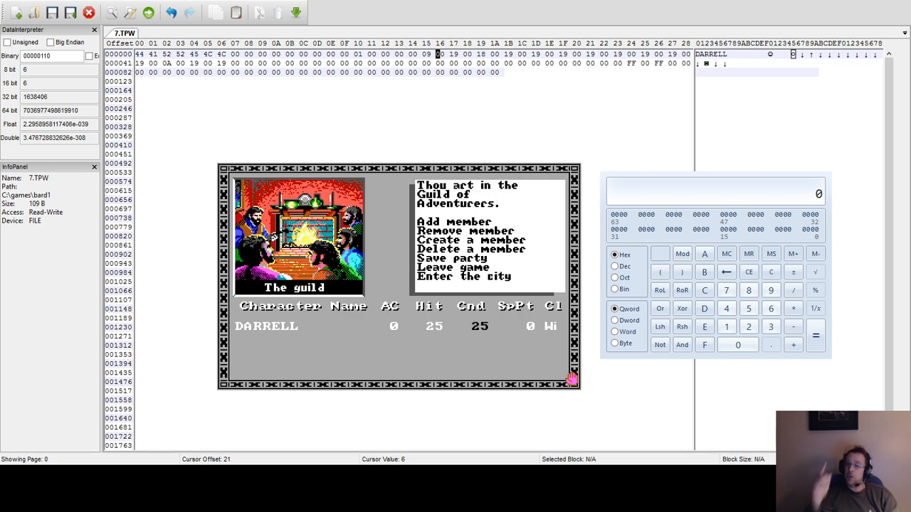
{"action": "key", "text": "s"}
{"action": "key", "text": "Escape"}
{"action": "key", "text": "l"}
{"action": "key", "text": "y"}
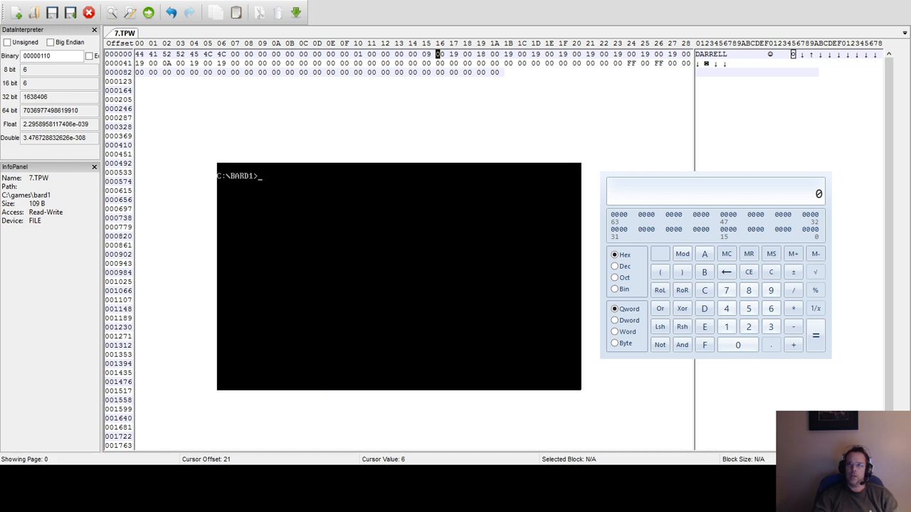
Change the class byte at offset 21 of 7.TPW to 0A and restart the game to the guild.
{"action": "left_click", "coordinate": [429, 61]}
{"action": "left_click", "coordinate": [428, 55]}
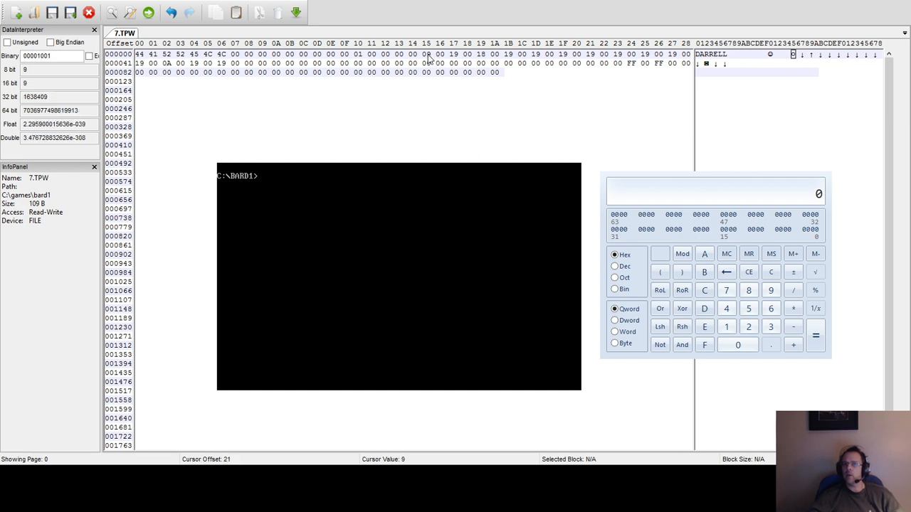
{"action": "type", "text": "a"}
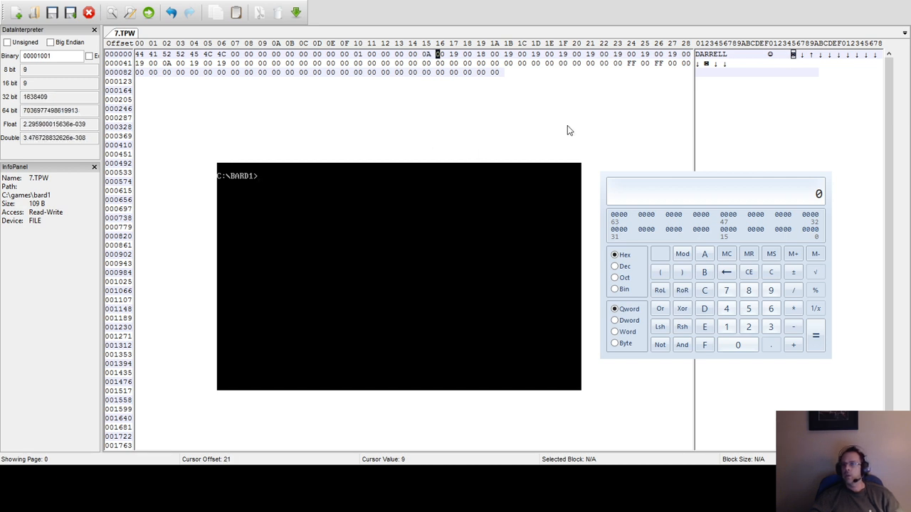
{"action": "key", "text": "Return"}
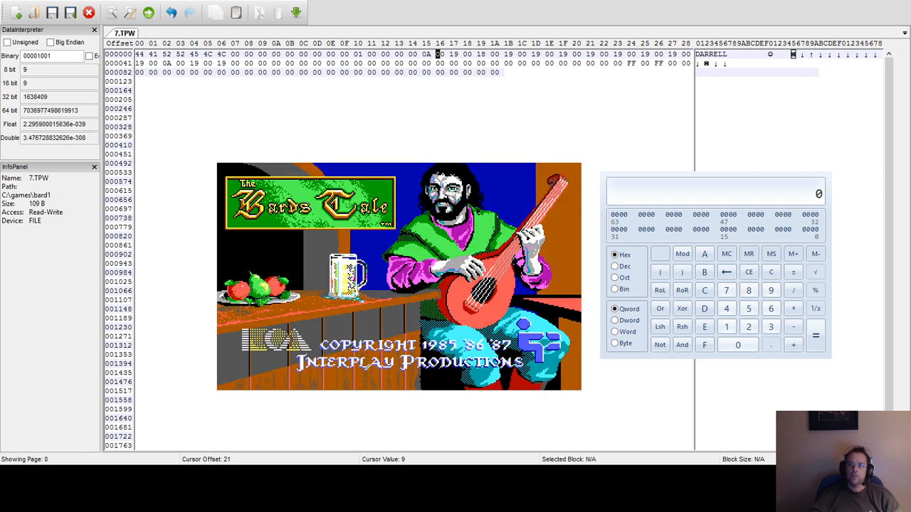
{"action": "key", "text": "Return"}
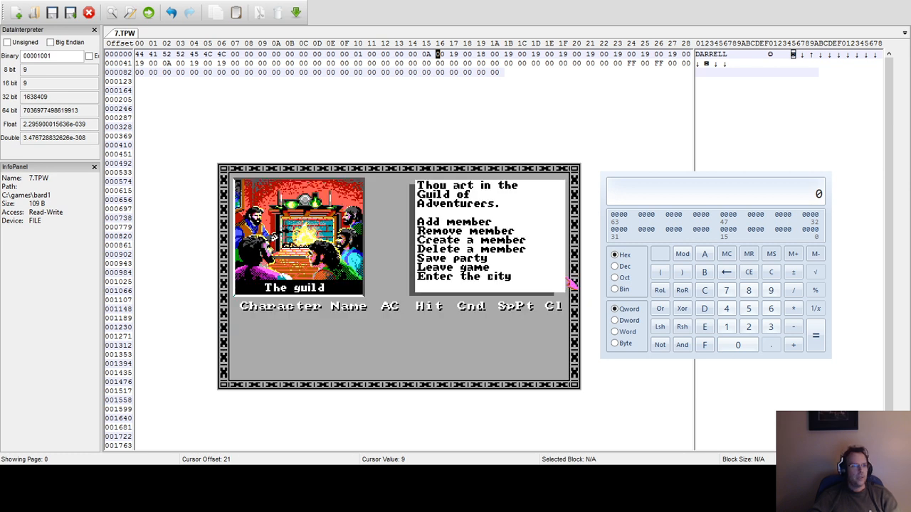
Add the character with class value 0A to the party in the guild.
{"action": "key", "text": "a"}
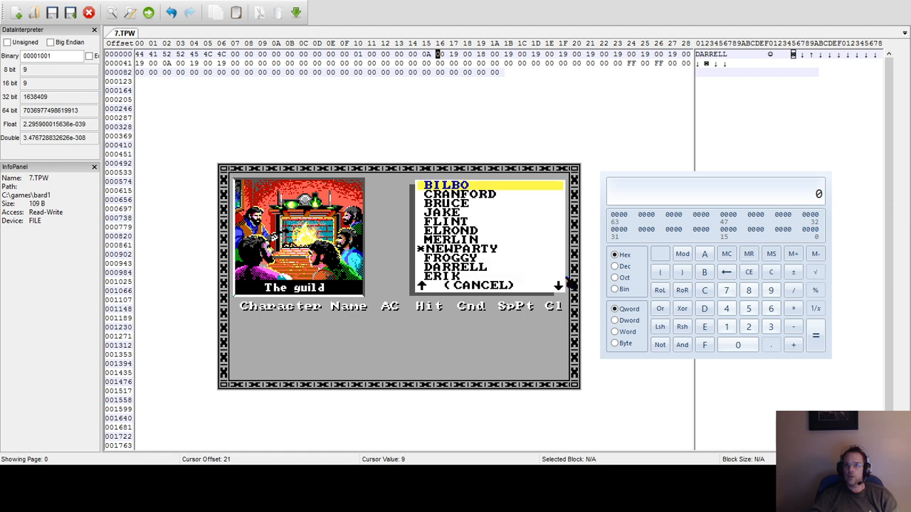
{"action": "key", "text": "Down"}
{"action": "key", "text": "Down"}
{"action": "key", "text": "Down"}
{"action": "key", "text": "Down"}
{"action": "key", "text": "Down"}
{"action": "key", "text": "Down"}
{"action": "key", "text": "Down"}
{"action": "key", "text": "Down"}
{"action": "key", "text": "Down"}
{"action": "key", "text": "Return"}
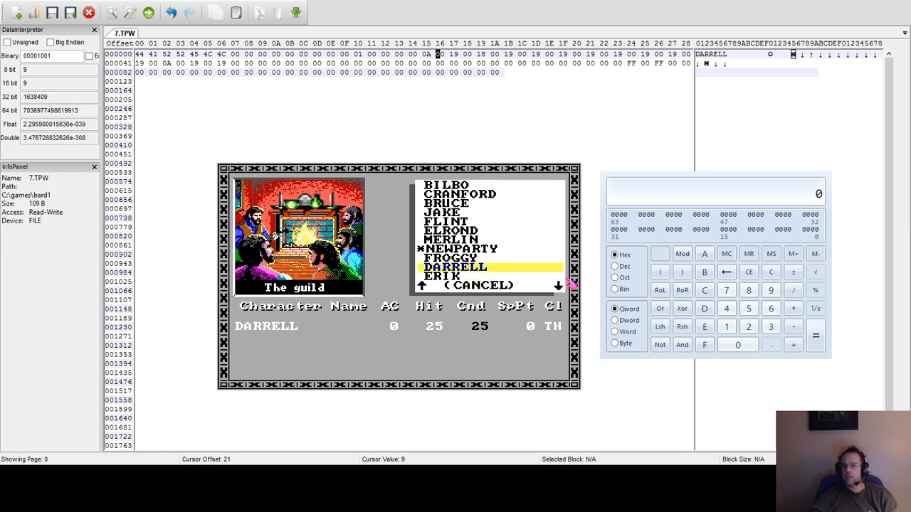
View the character's class, attributes and spell levels for class value 0A.
{"action": "key", "text": "1"}
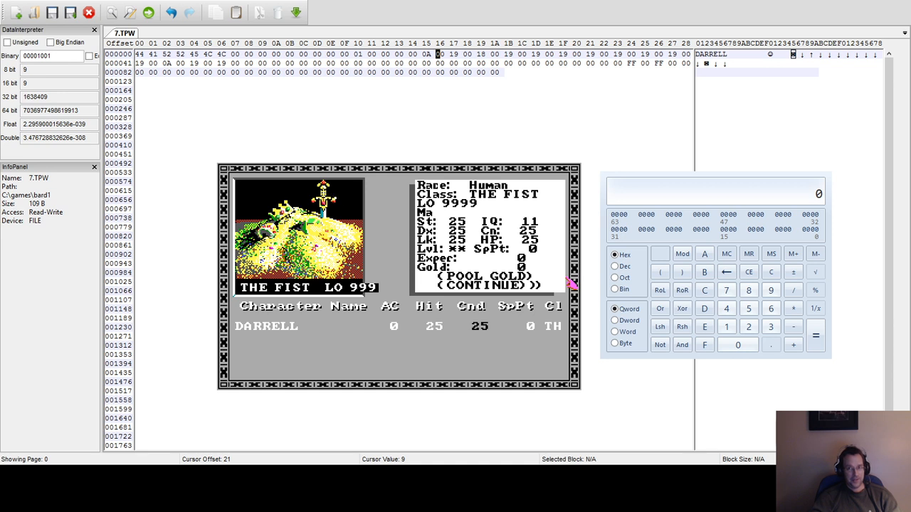
{"action": "key", "text": "c"}
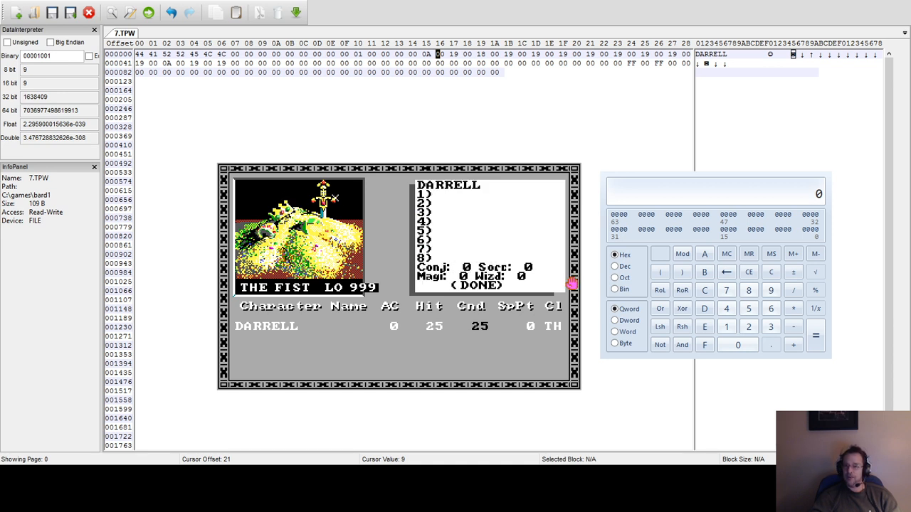
{"action": "key", "text": "Return"}
Remove and re-add the character in the guild, and enter the city of Skara Brae with the party.
{"action": "key", "text": "r"}
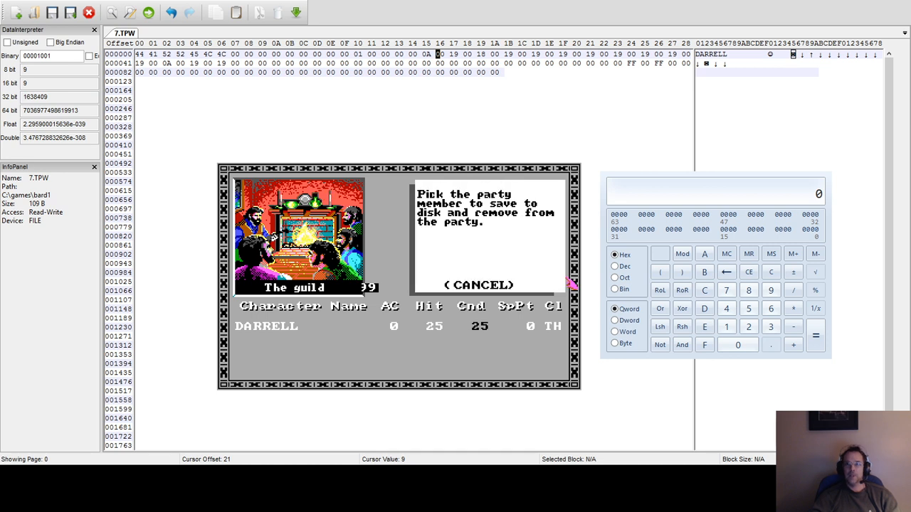
{"action": "key", "text": "1"}
{"action": "key", "text": "a"}
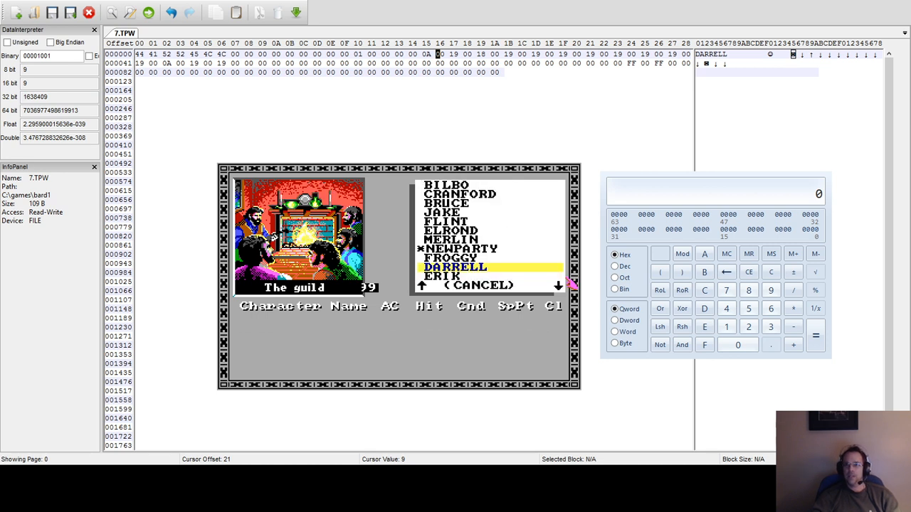
{"action": "key", "text": "Return"}
{"action": "key", "text": "Escape"}
{"action": "key", "text": "e"}
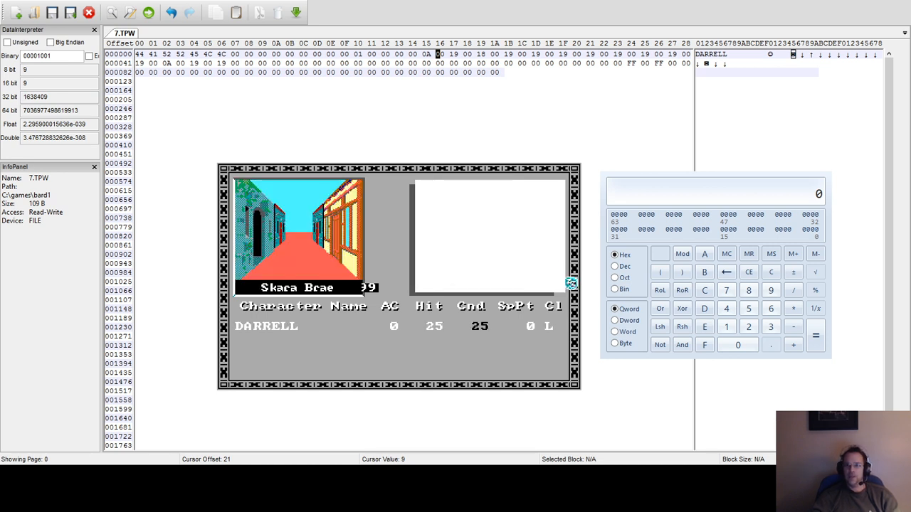
Check the character's class and spell levels again while in the streets of Skara Brae.
{"action": "key", "text": "Down"}
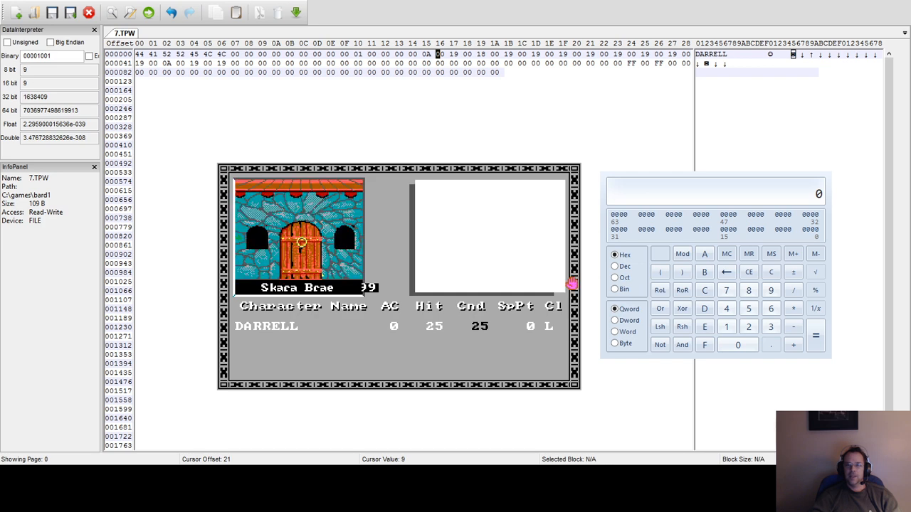
{"action": "key", "text": "1"}
{"action": "key", "text": "c"}
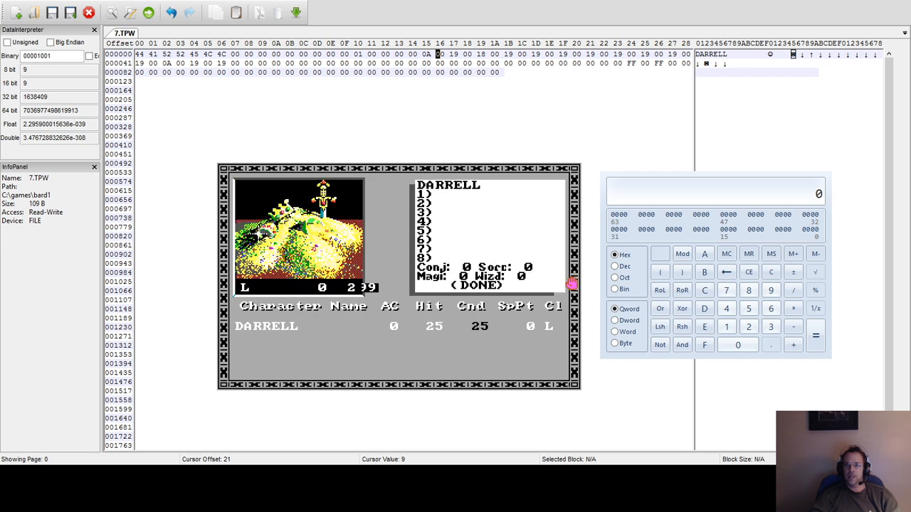
{"action": "key", "text": "Return"}
Go in and out of the nearby buildings in Skara Brae to find an enemy encounter.
{"action": "key", "text": "Up"}
{"action": "key", "text": "e"}
{"action": "key", "text": "Up"}
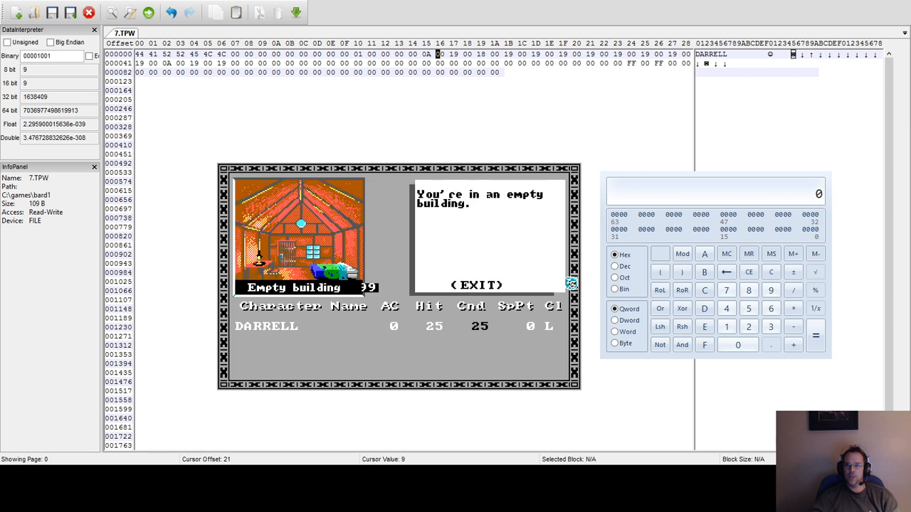
{"action": "key", "text": "e"}
{"action": "key", "text": "e"}
{"action": "key", "text": "Up"}
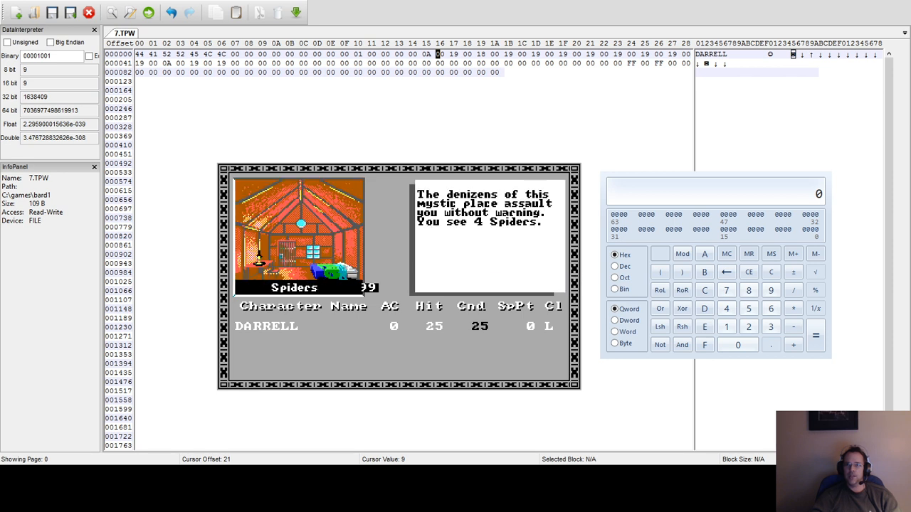
Fight the Spiders for three combat rounds, attacking with the character.
{"action": "key", "text": "f"}
{"action": "key", "text": "y"}
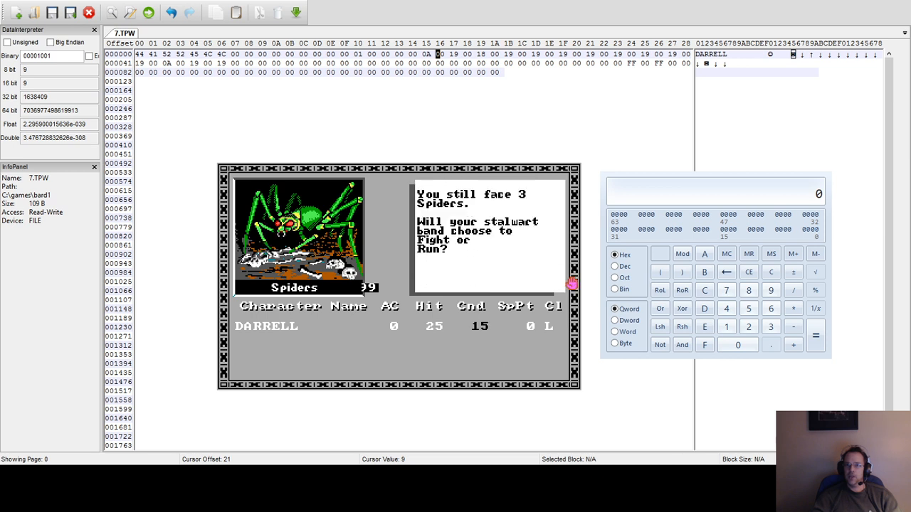
{"action": "key", "text": "f"}
{"action": "key", "text": "y"}
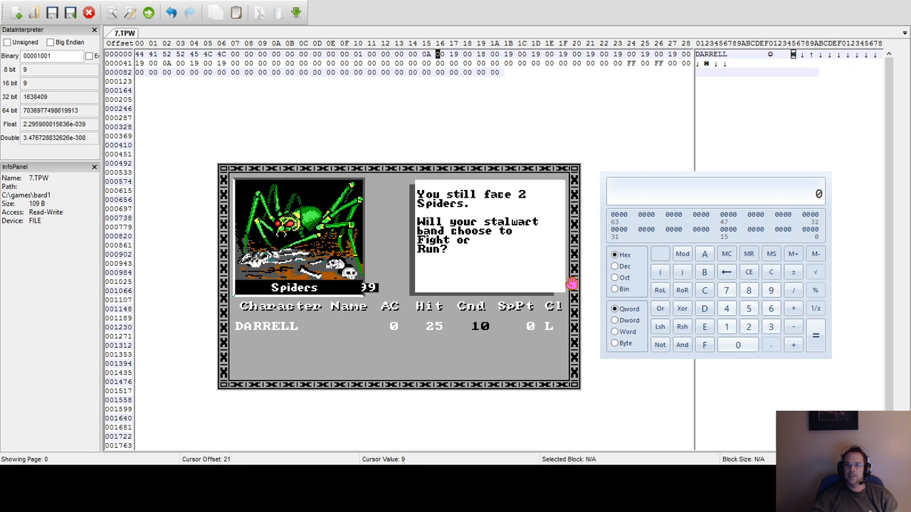
{"action": "key", "text": "f"}
{"action": "key", "text": "a"}
{"action": "key", "text": "y"}
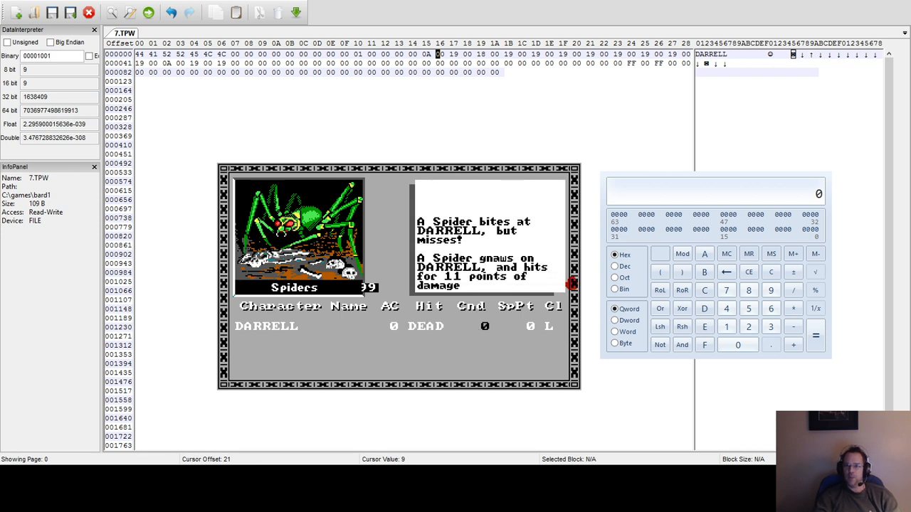
Close the combat report and remove the dead character from the party in the guild.
{"action": "key", "text": "space"}
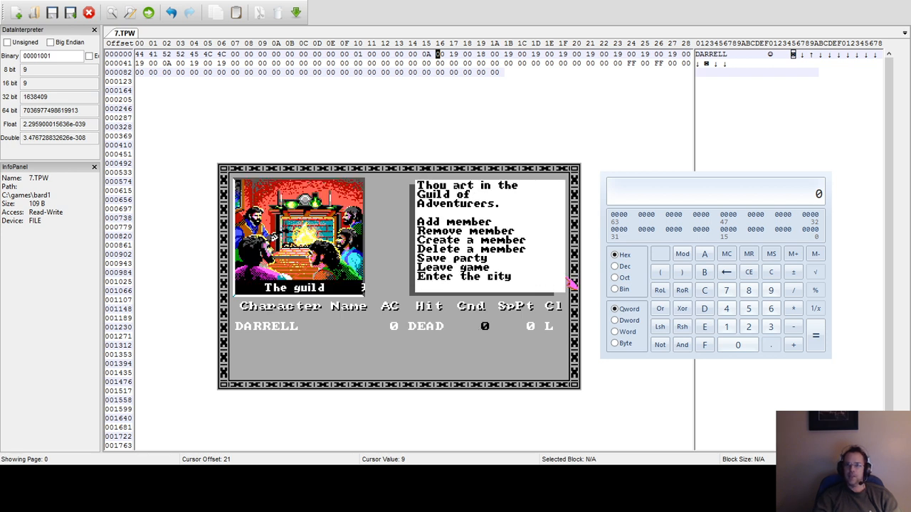
{"action": "key", "text": "r"}
{"action": "key", "text": "1"}
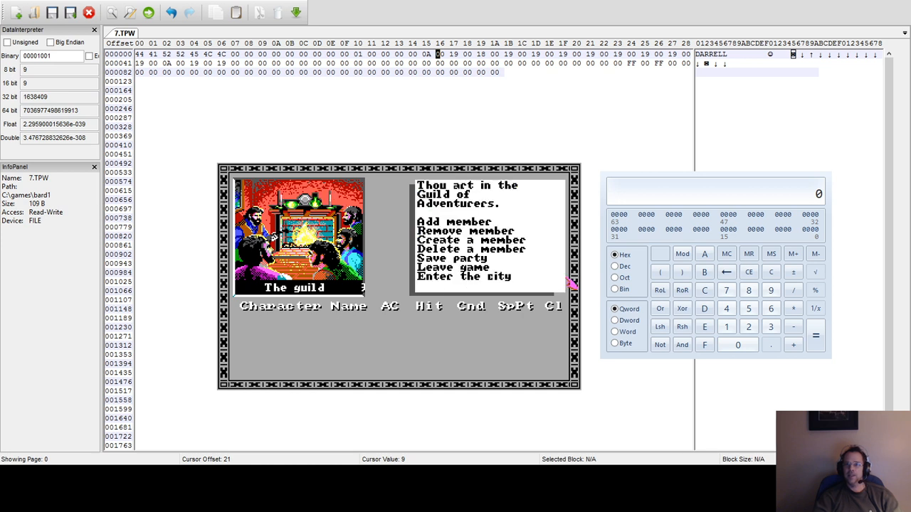
Set the class byte at offset 21 of 7.TPW to 0B and restart the game to the guild.
{"action": "left_click", "coordinate": [429, 56]}
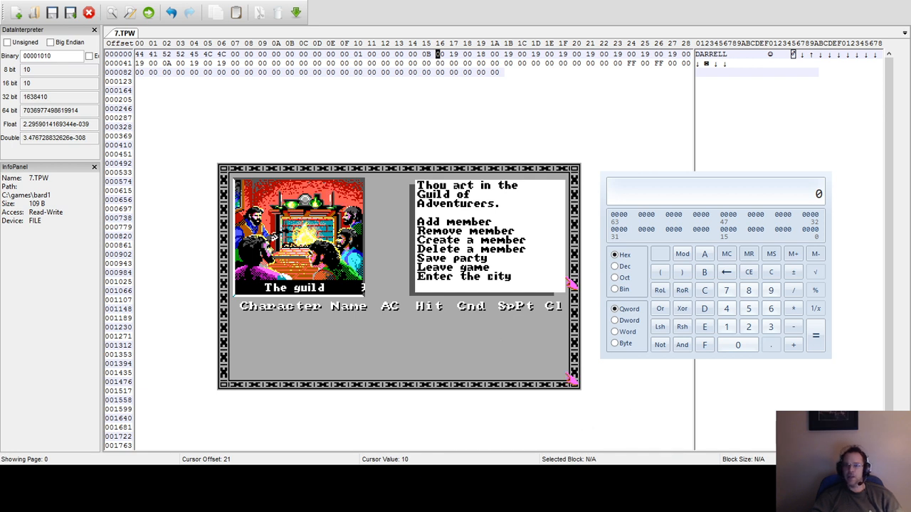
{"action": "type", "text": "l"}
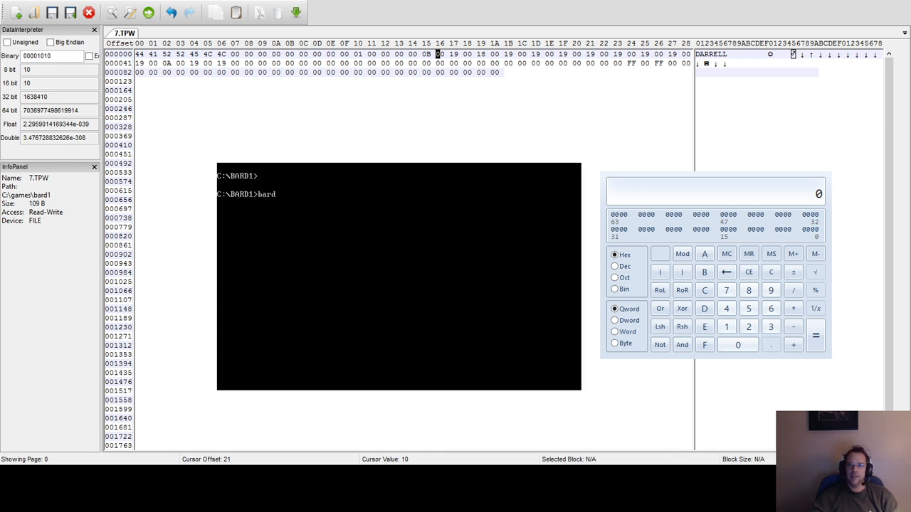
{"action": "type", "text": "bard"}
{"action": "key", "text": "Return"}
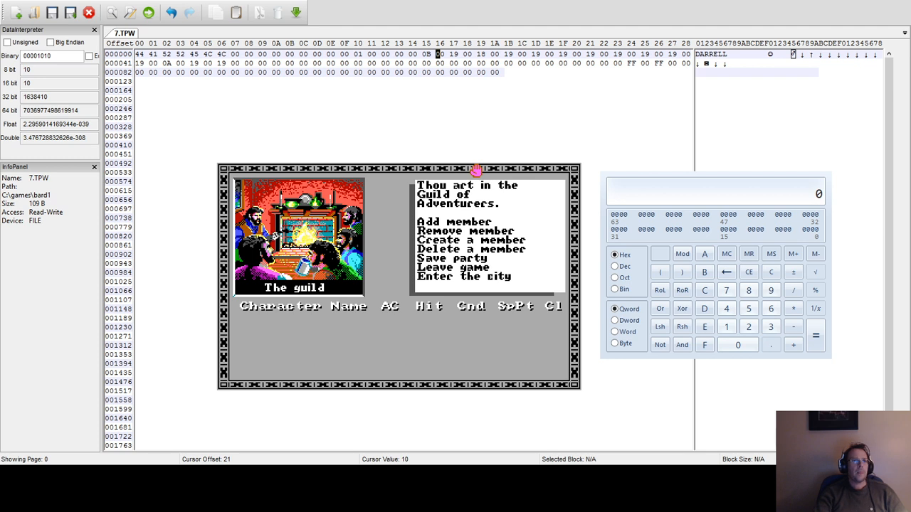
Add the character with class value 0B to the party in the guild.
{"action": "key", "text": "a"}
{"action": "key", "text": "Down"}
{"action": "key", "text": "Down"}
{"action": "key", "text": "Down"}
{"action": "key", "text": "Down"}
{"action": "key", "text": "Down"}
{"action": "key", "text": "Down"}
{"action": "key", "text": "Down"}
{"action": "key", "text": "Down"}
{"action": "key", "text": "Down"}
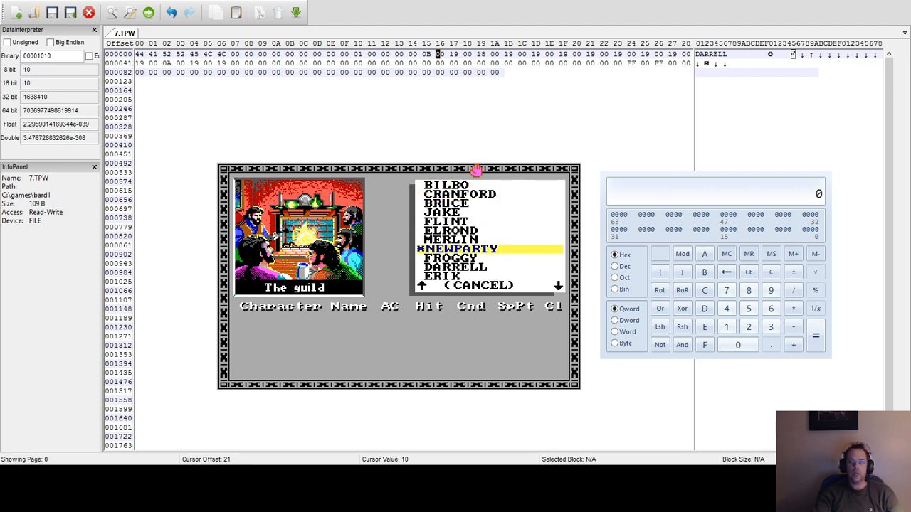
{"action": "key", "text": "Return"}
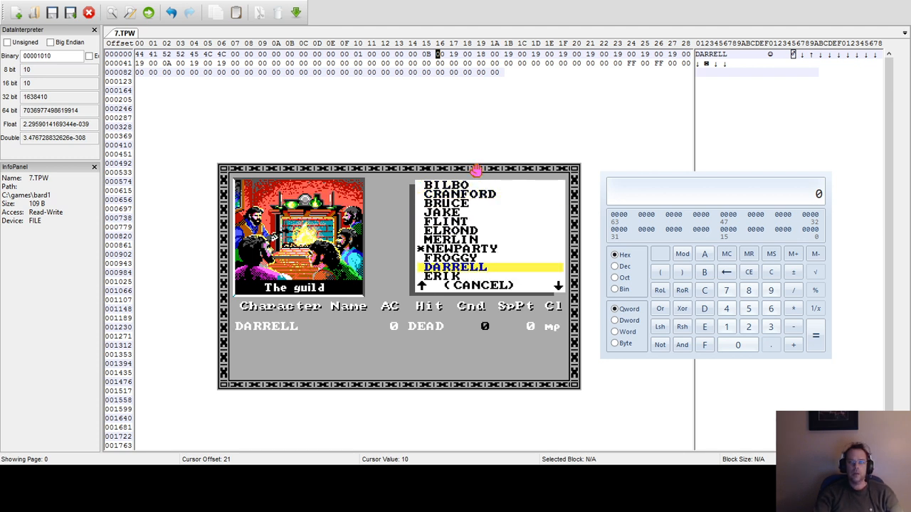
{"action": "key", "text": "Escape"}
View the character's class, attributes and spell levels for class value 0B.
{"action": "key", "text": "1"}
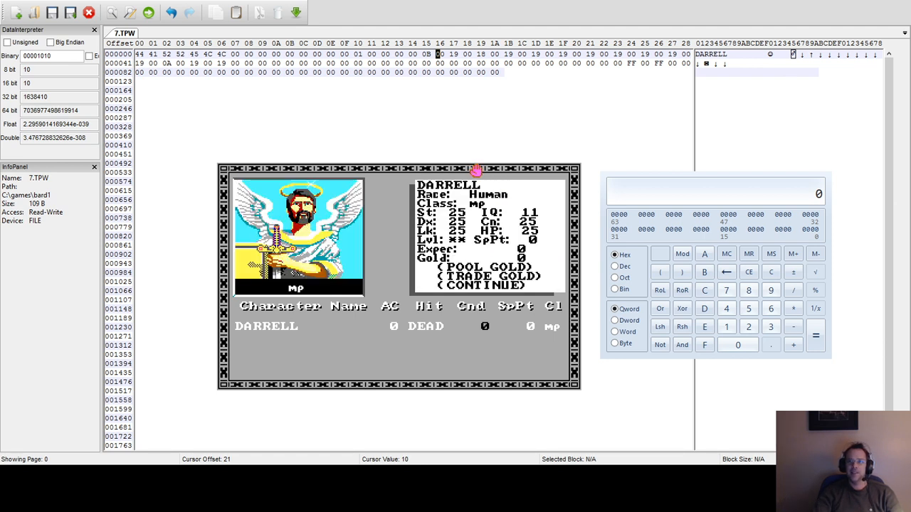
{"action": "key", "text": "c"}
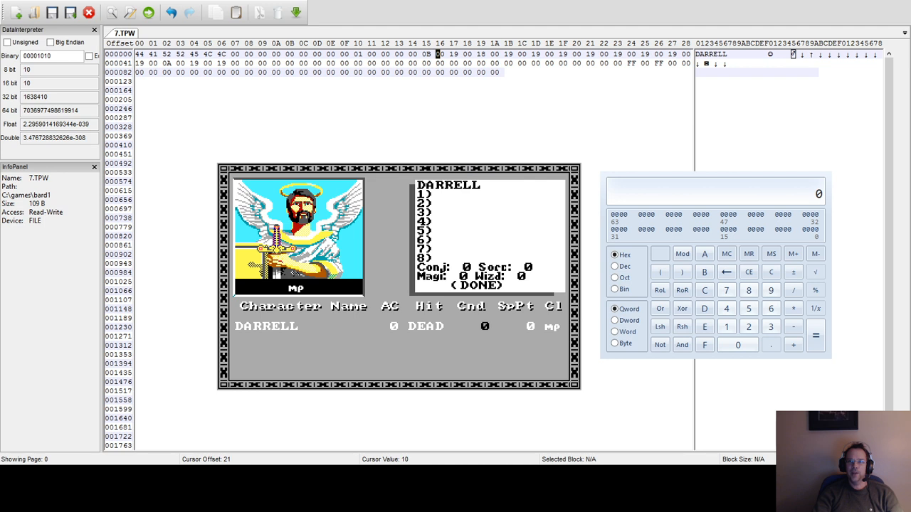
{"action": "key", "text": "Return"}
Try to enter the city with the dead character, and remove the character from the party.
{"action": "key", "text": "e"}
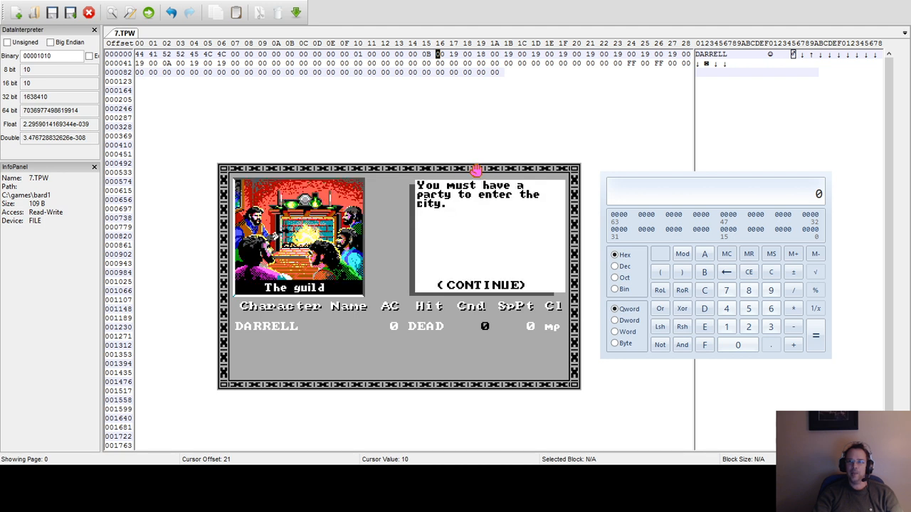
{"action": "key", "text": "Return"}
{"action": "key", "text": "r"}
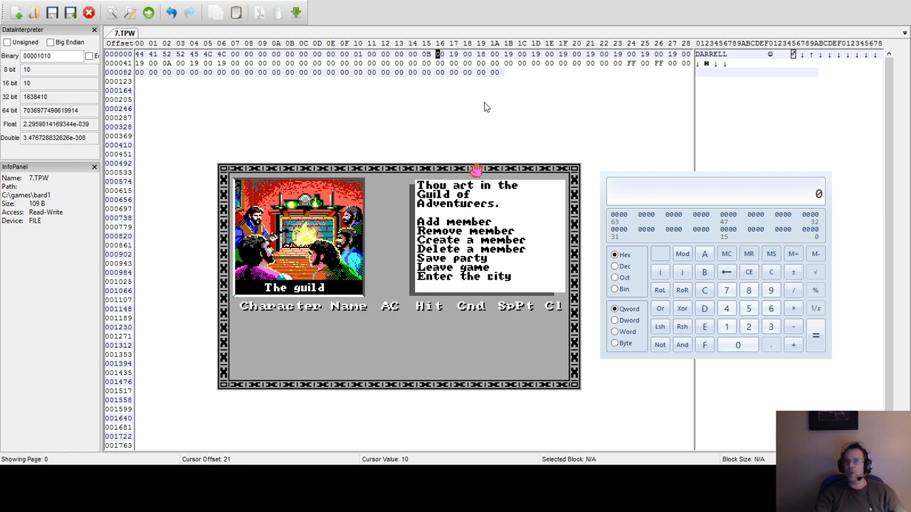
Set the class byte at offset 21 of 7.TPW to 0C and add the character to the party again.
{"action": "left_click", "coordinate": [425, 52]}
{"action": "type", "text": "0c"}
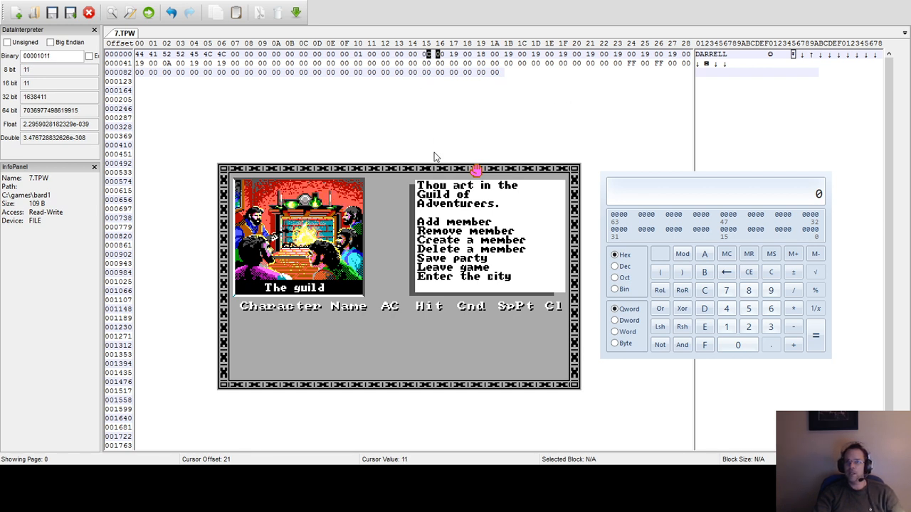
{"action": "type", "text": "a"}
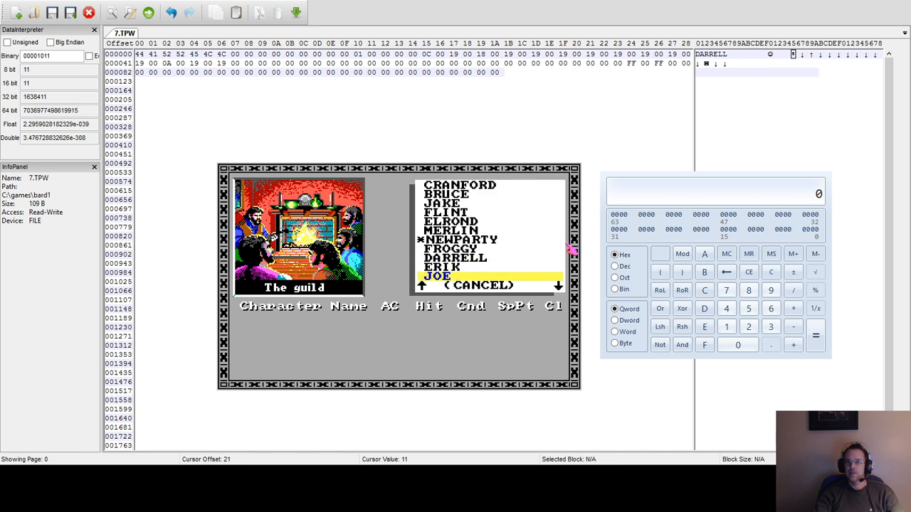
{"action": "key", "text": "Up"}
{"action": "key", "text": "Up"}
{"action": "key", "text": "Return"}
{"action": "key", "text": "Escape"}
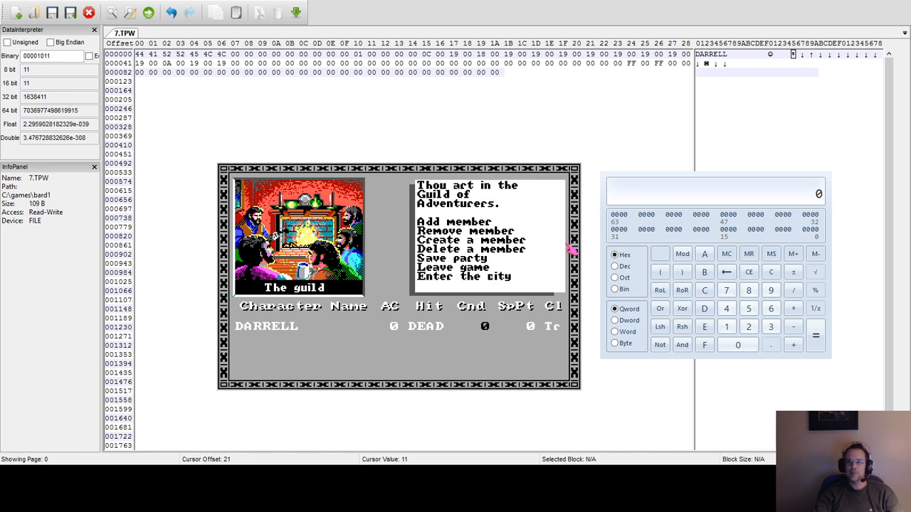
View the character's class, attributes and spell levels for class value 0C.
{"action": "key", "text": "1"}
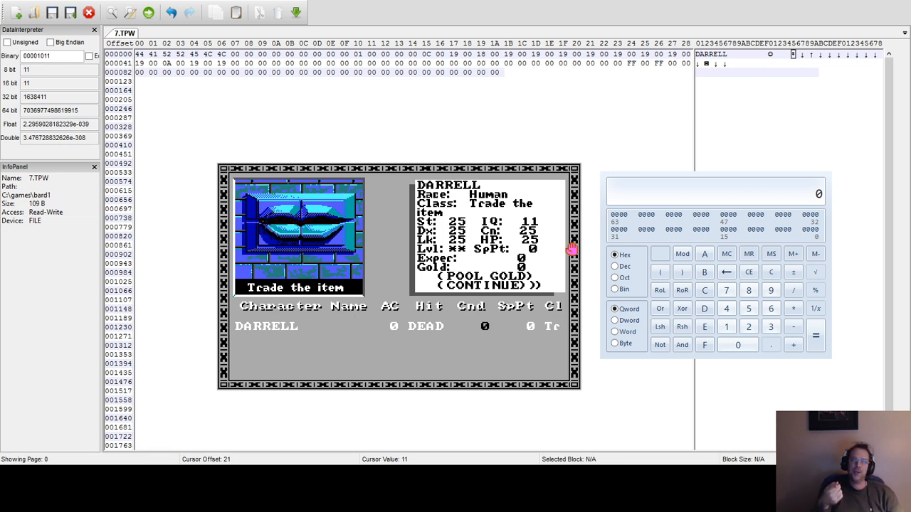
{"action": "key", "text": "c"}
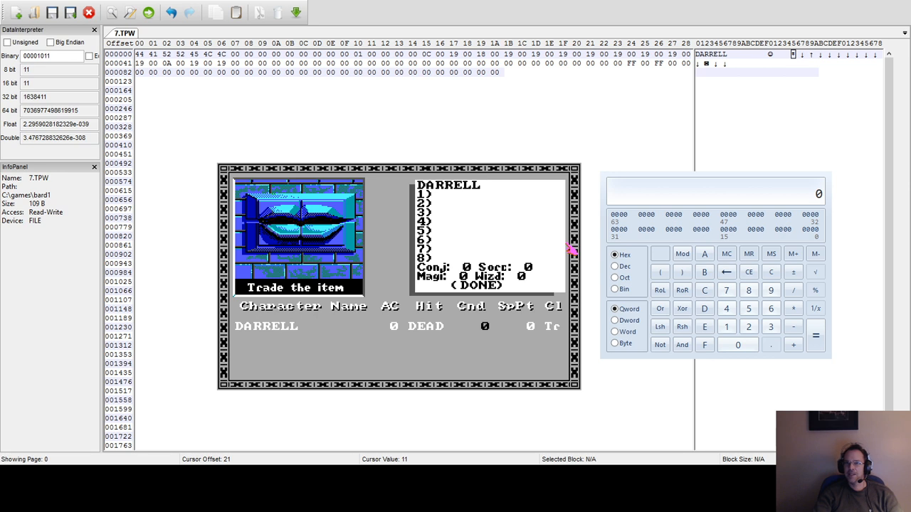
{"action": "key", "text": "d"}
Set the class byte at offset 21 of 7.TPW to 0D and remove the character from the party.
{"action": "left_click", "coordinate": [429, 54]}
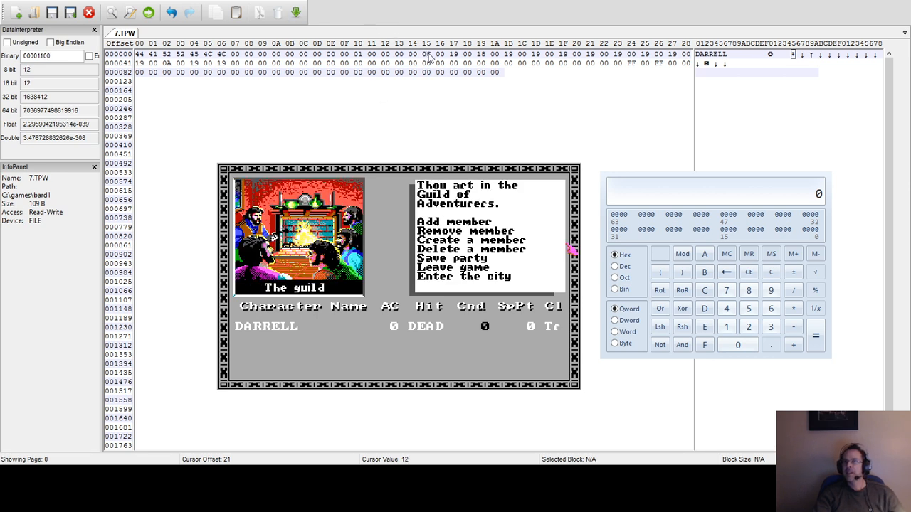
{"action": "type", "text": "0c"}
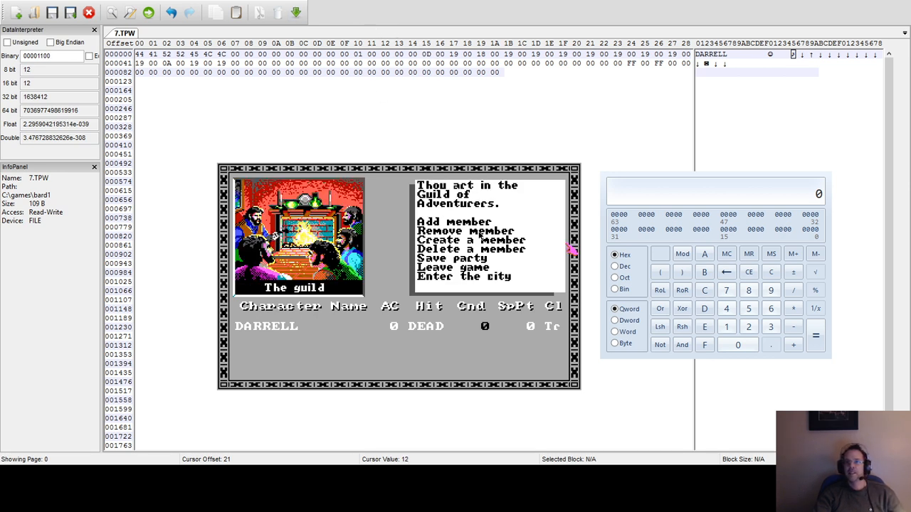
{"action": "left_click", "coordinate": [478, 232]}
{"action": "key", "text": "r"}
{"action": "key", "text": "1"}
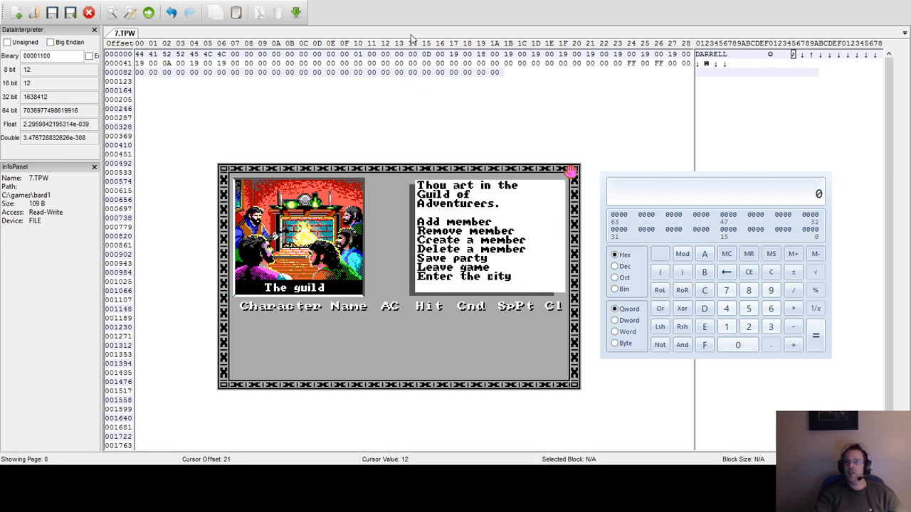
Set the class byte at offset 21 of 7.TPW to 0D and add the edited character to the party.
{"action": "left_click", "coordinate": [427, 55]}
{"action": "type", "text": "0d0e"}
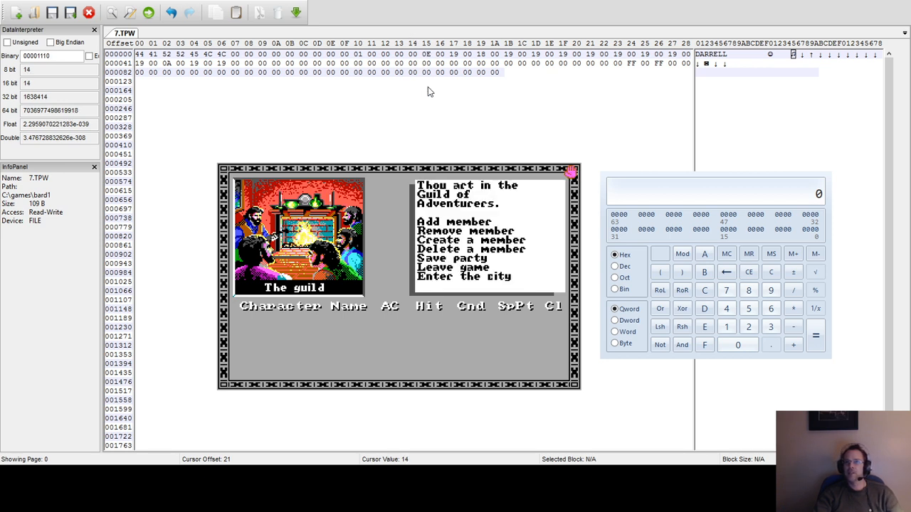
{"action": "type", "text": "a"}
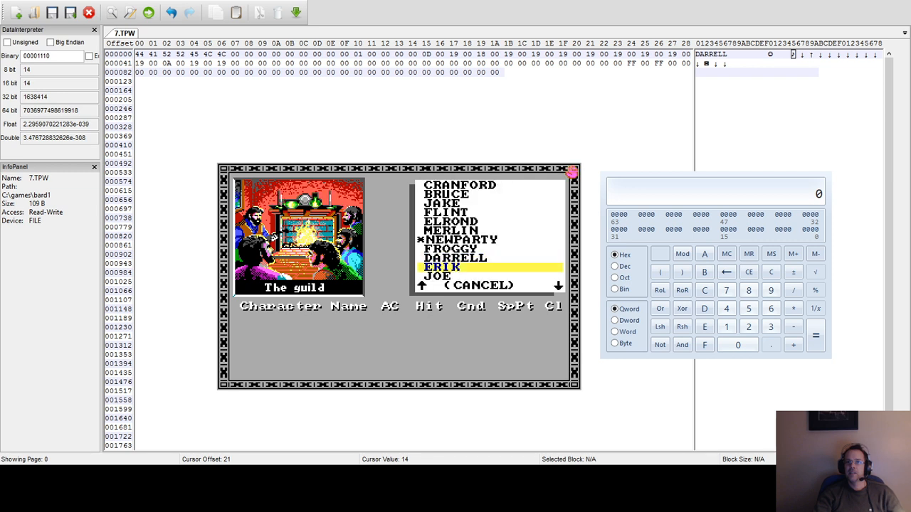
{"action": "key", "text": "Down"}
{"action": "key", "text": "Up"}
{"action": "key", "text": "Up"}
{"action": "key", "text": "Return"}
View the character's class and attributes for class value 0D and return to the guild menu.
{"action": "key", "text": "1"}
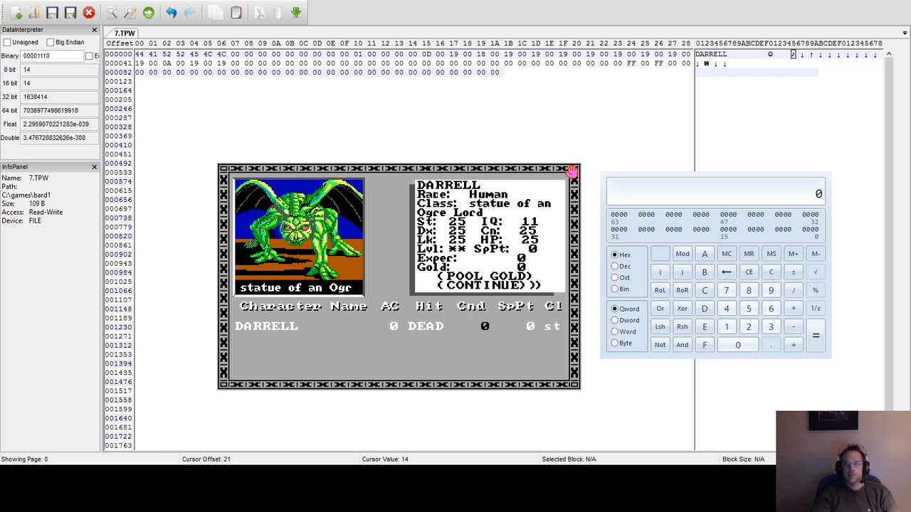
{"action": "key", "text": "c"}
{"action": "key", "text": "Escape"}
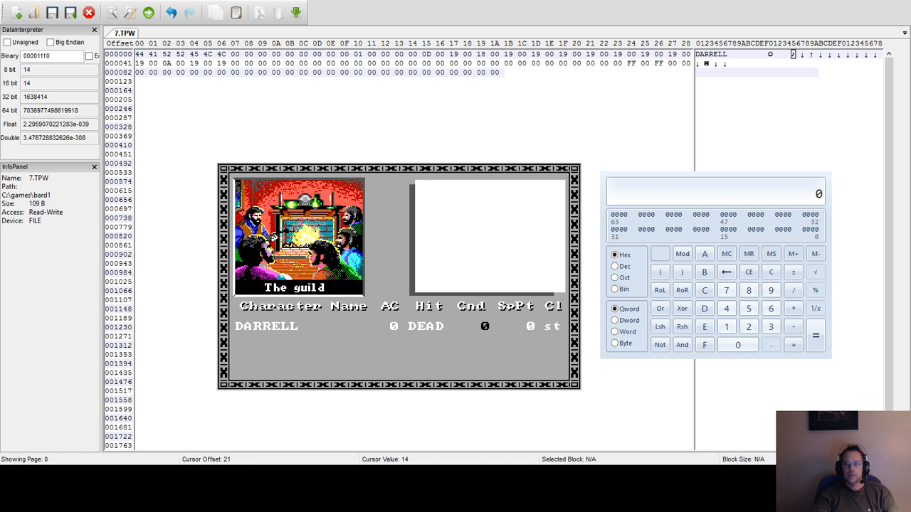
{"action": "key", "text": "Escape"}
{"action": "key", "text": "s"}
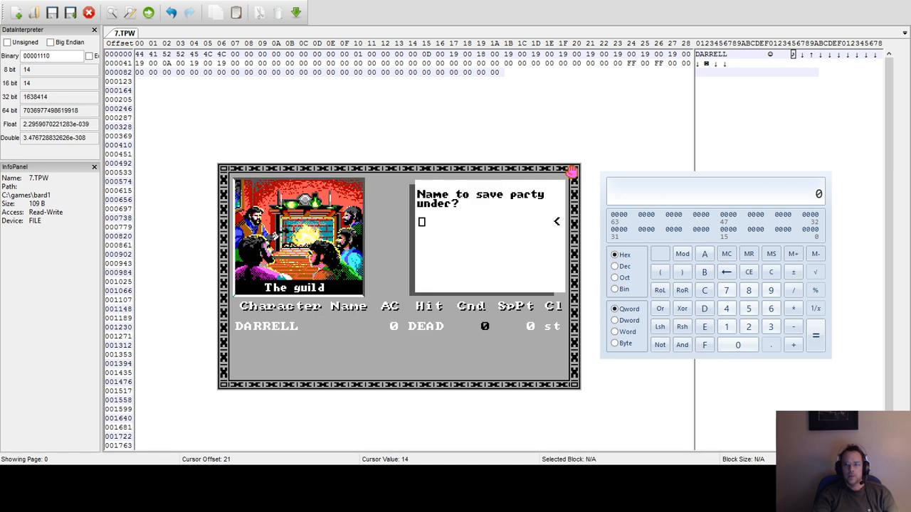
{"action": "key", "text": "Escape"}
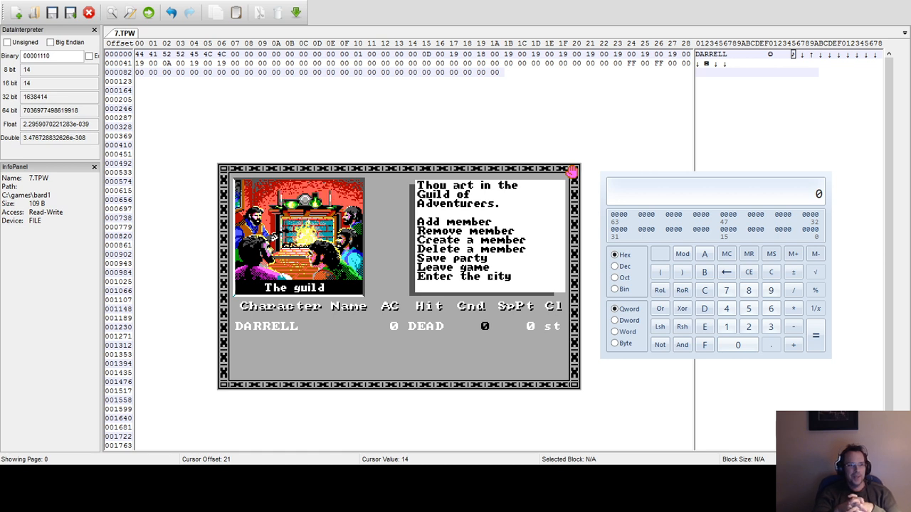
{"action": "key", "text": "a"}
{"action": "key", "text": "Escape"}
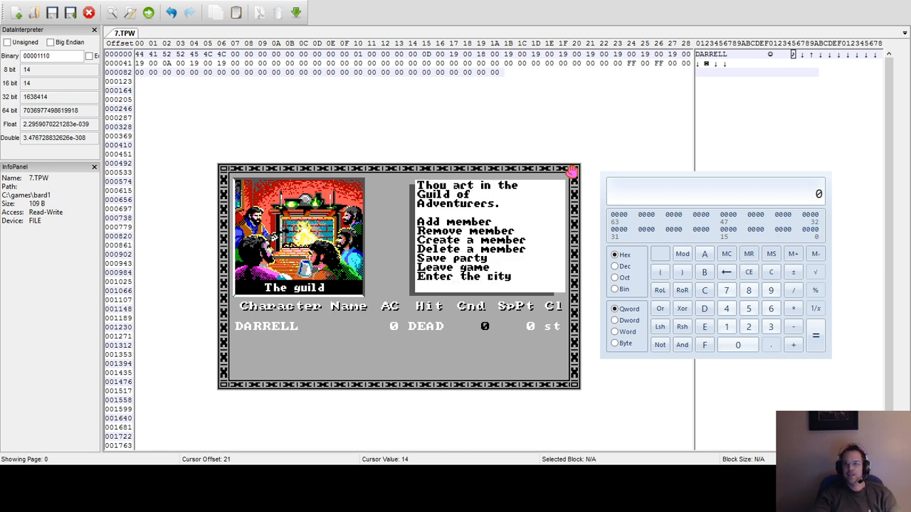
Remove the character from the party and set the class byte at offset 21 of 7.TPW to 0E.
{"action": "key", "text": "r"}
{"action": "key", "text": "1"}
{"action": "key", "text": "a"}
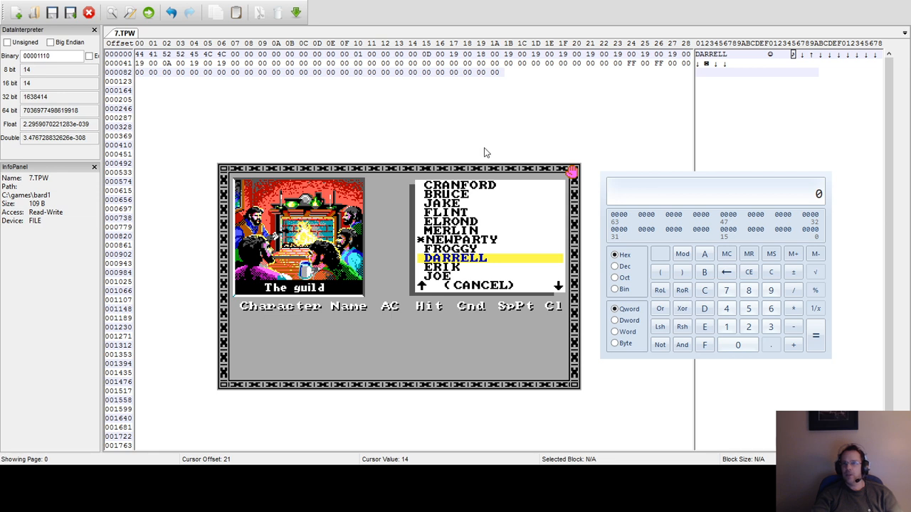
{"action": "left_click", "coordinate": [427, 55]}
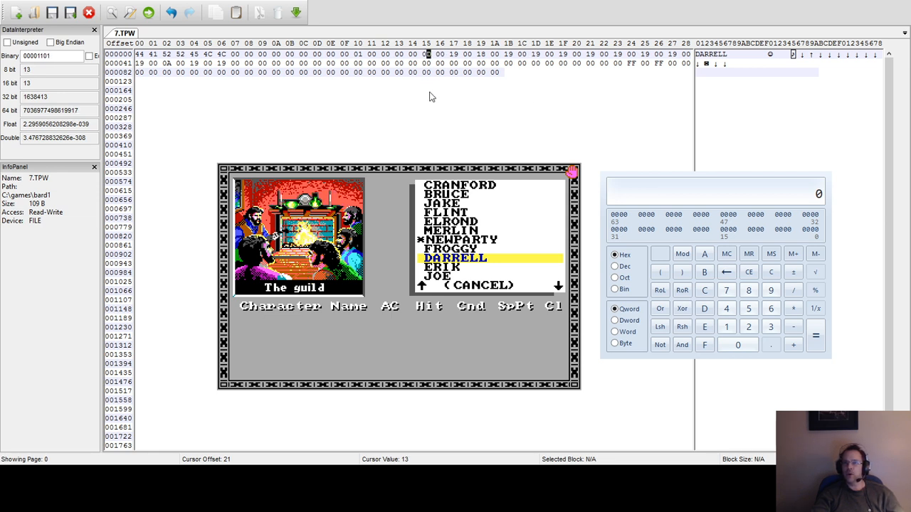
{"action": "type", "text": "e"}
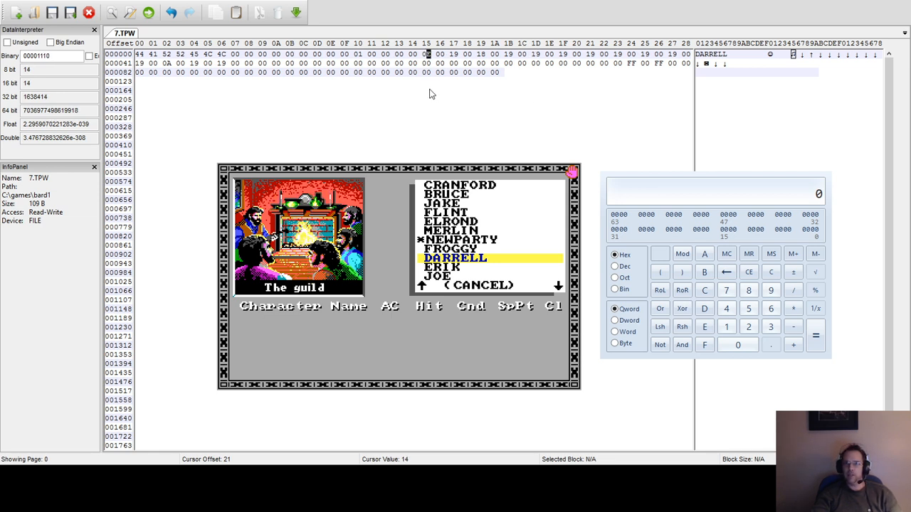
Add the character with class value 0E and a Monk to the party, and open the edited character's details.
{"action": "key", "text": "Return"}
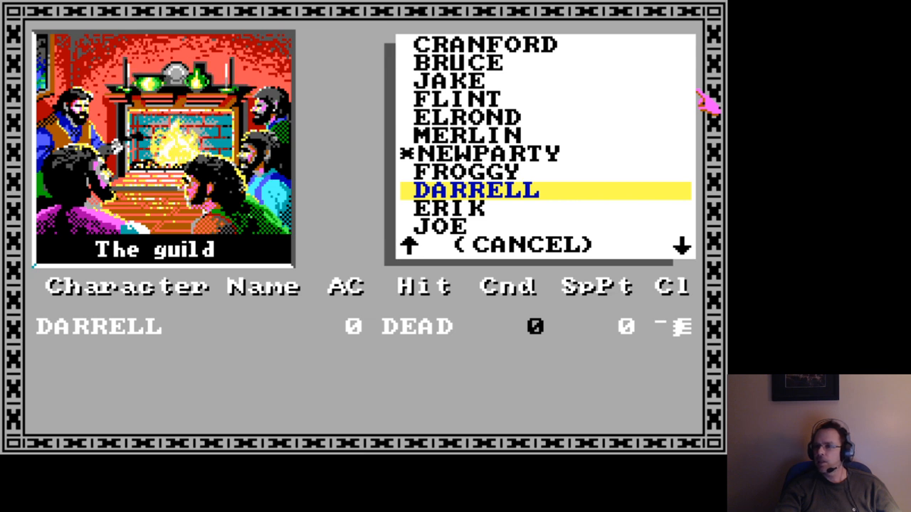
{"action": "key", "text": "Return"}
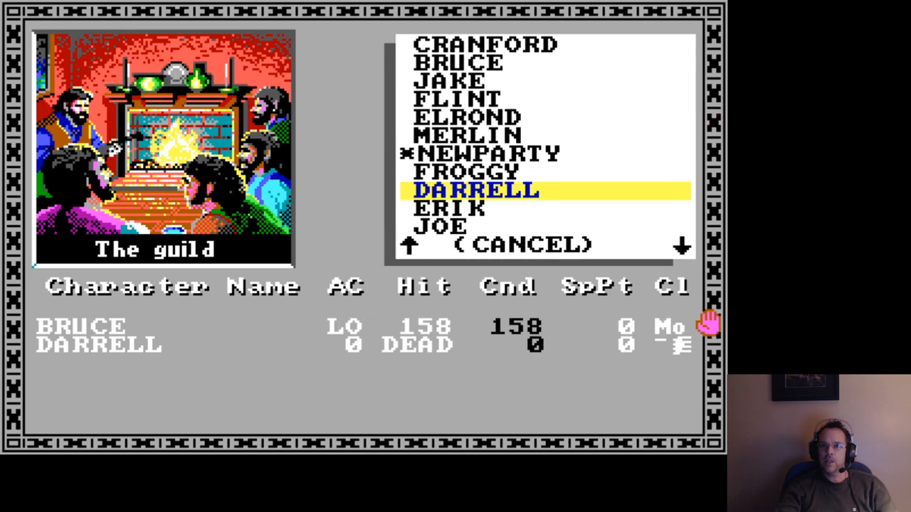
{"action": "key", "text": "Escape"}
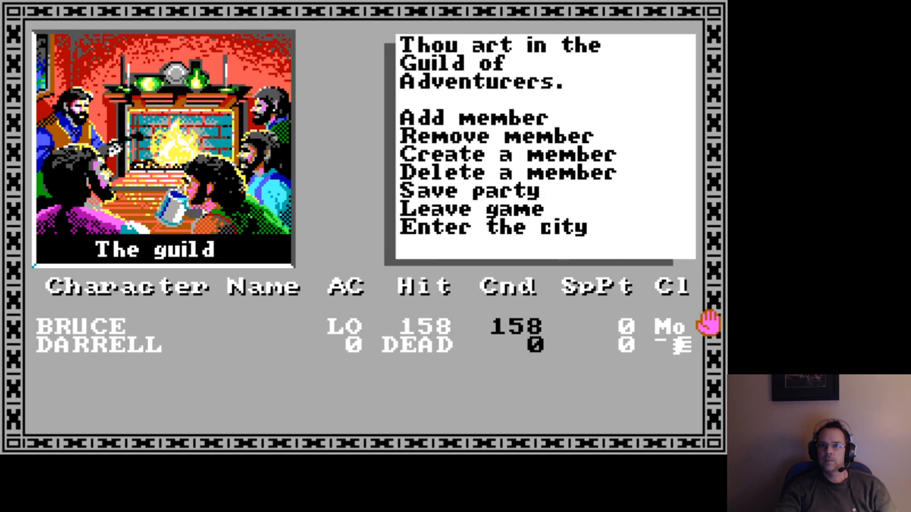
{"action": "key", "text": "1"}
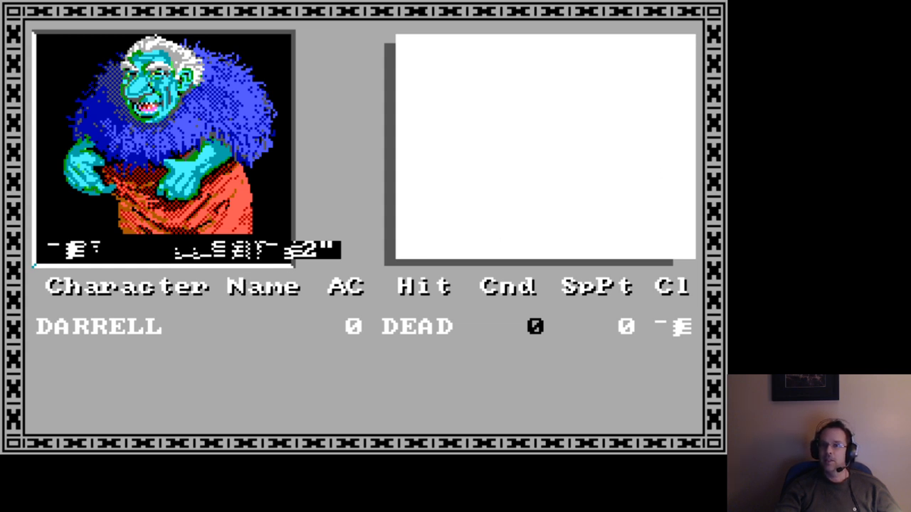
Close the game, restart DOSBox and list the contents of drive C in wide format with dir/w.
{"action": "key", "text": "ctrl+F9"}
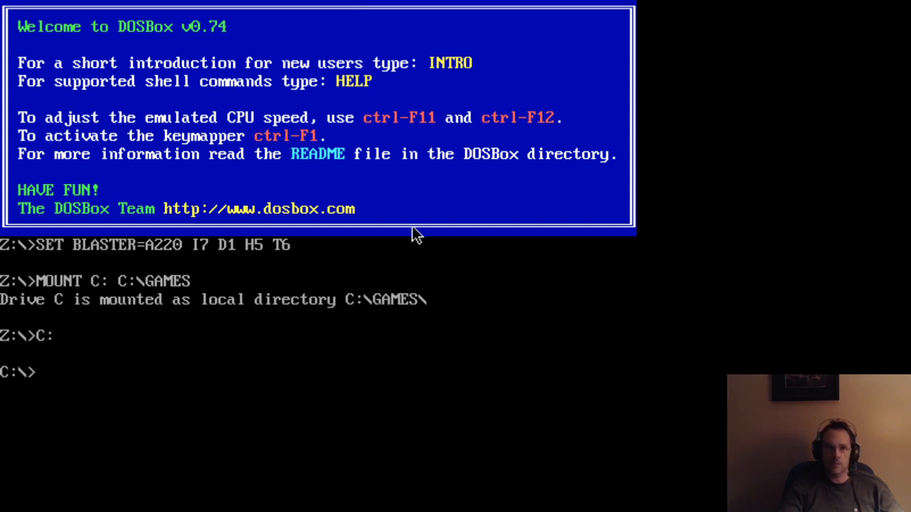
{"action": "type", "text": "cd"}
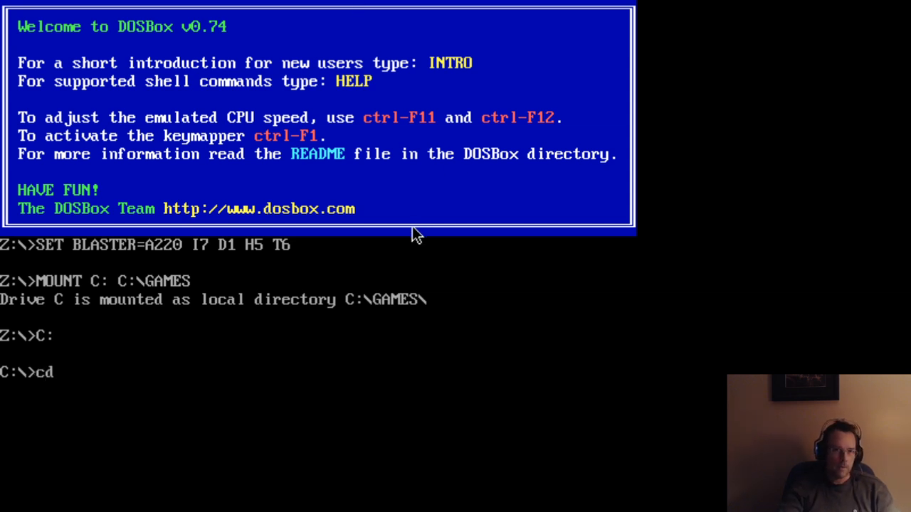
{"action": "key", "text": "BackSpace"}
{"action": "key", "text": "BackSpace"}
{"action": "type", "text": "dir/"}
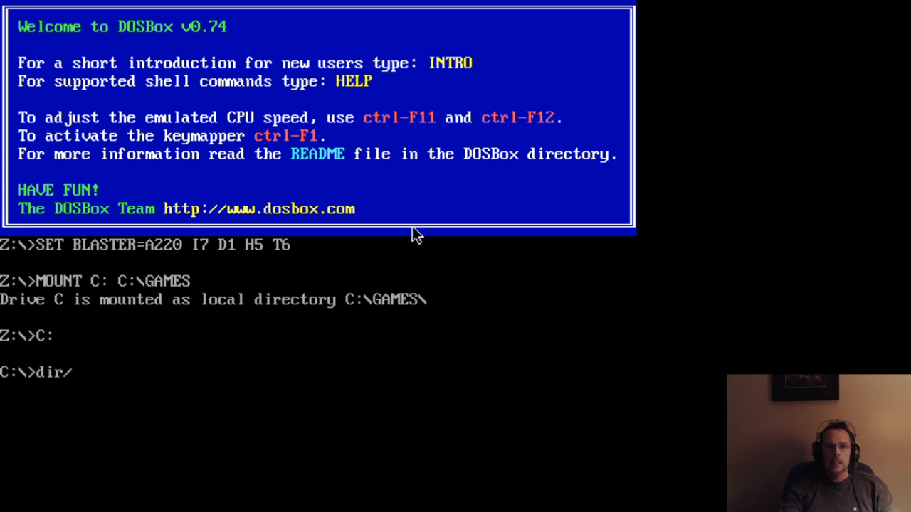
{"action": "type", "text": "w 9"}
{"action": "key", "text": "BackSpace"}
{"action": "key", "text": "BackSpace"}
{"action": "key", "text": "Return"}
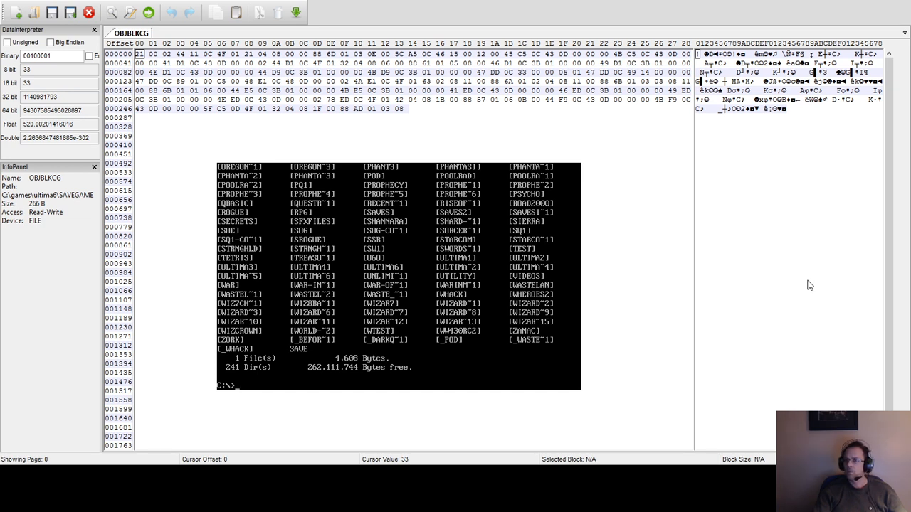
Change to the ultima6 directory in DOSBox and list its EXE files with dir *.exe.
{"action": "key", "text": "alt+Tab"}
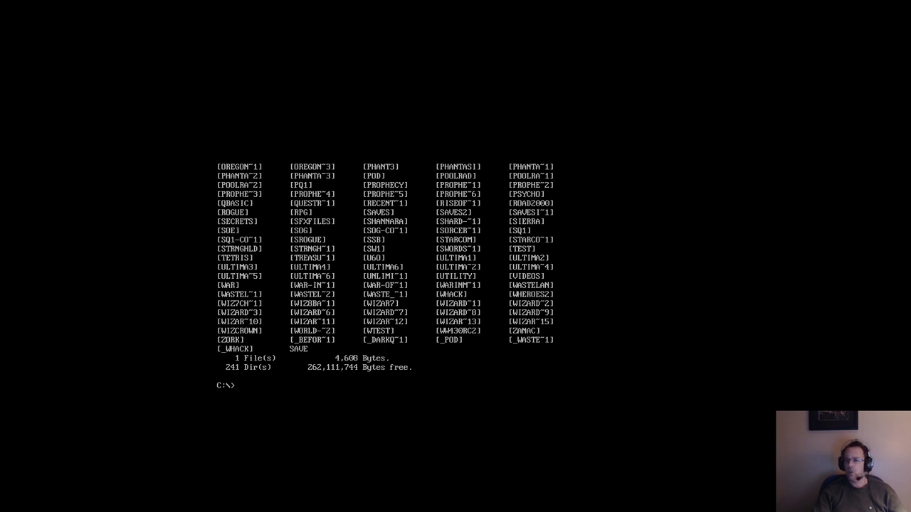
{"action": "type", "text": "cd ultima"}
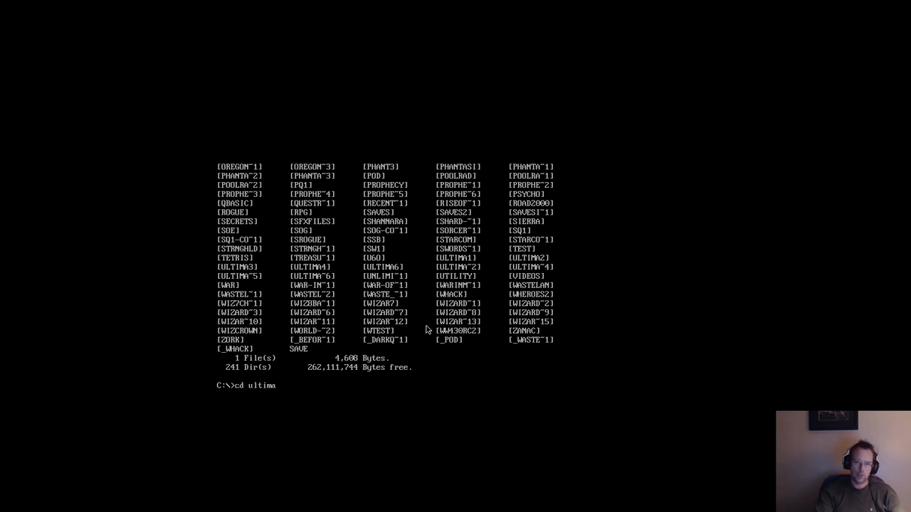
{"action": "type", "text": "6"}
{"action": "key", "text": "Return"}
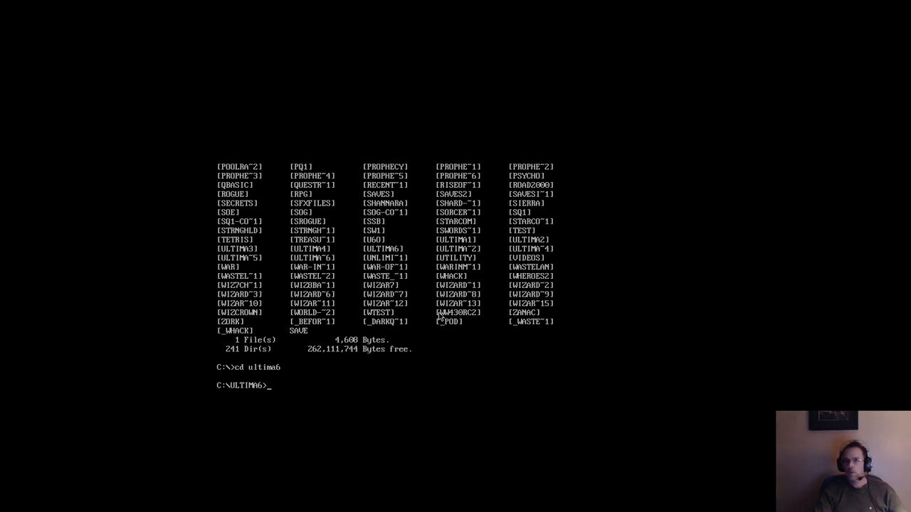
{"action": "type", "text": "dir *.exe"}
{"action": "key", "text": "Return"}
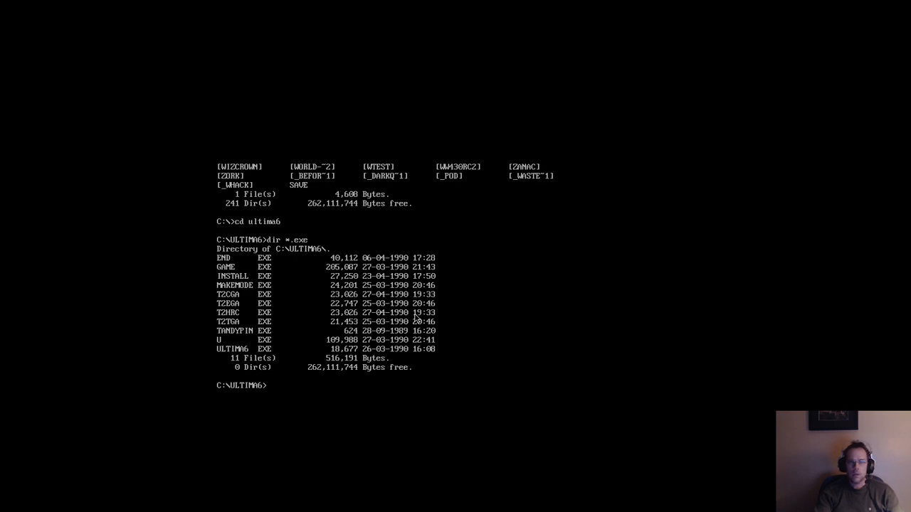
Run ultima6 and continue the saved game with Journey Onward to view the party list, and exit to DOS.
{"action": "type", "text": "ultima6"}
{"action": "key", "text": "Return"}
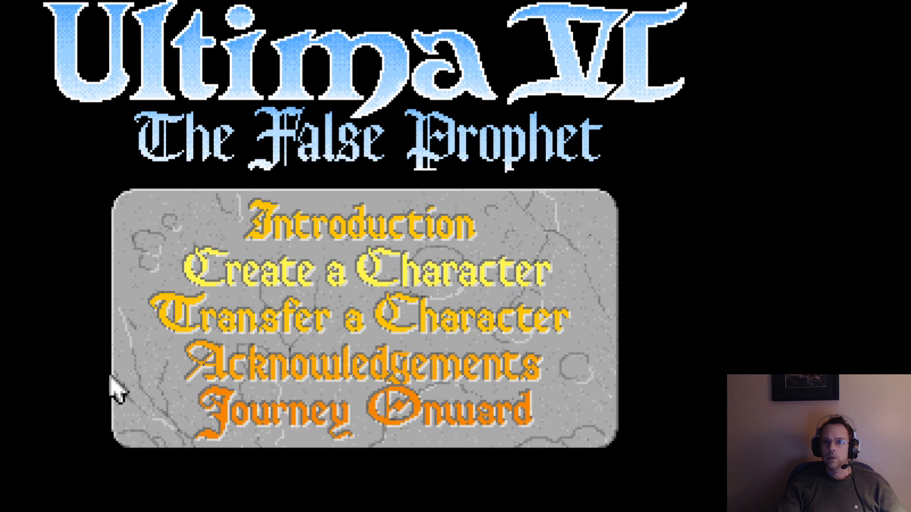
{"action": "left_click", "coordinate": [263, 420]}
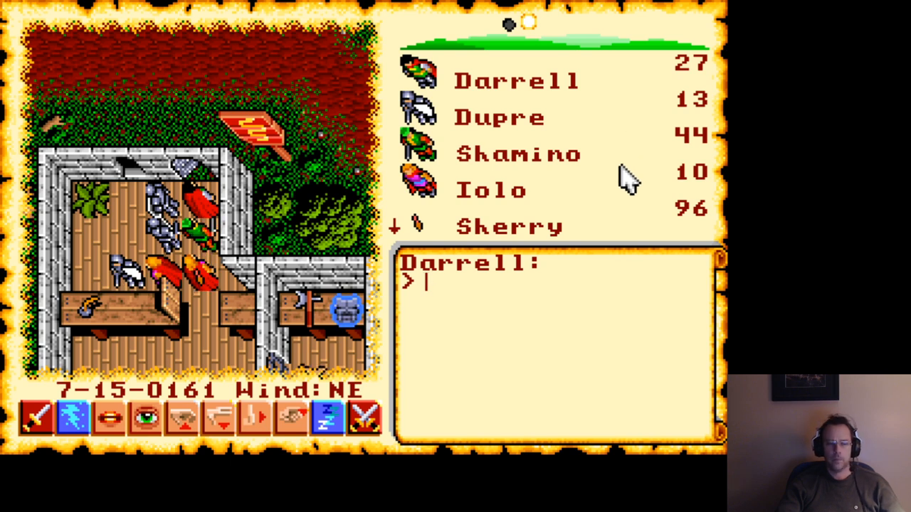
{"action": "key", "text": "alt+x"}
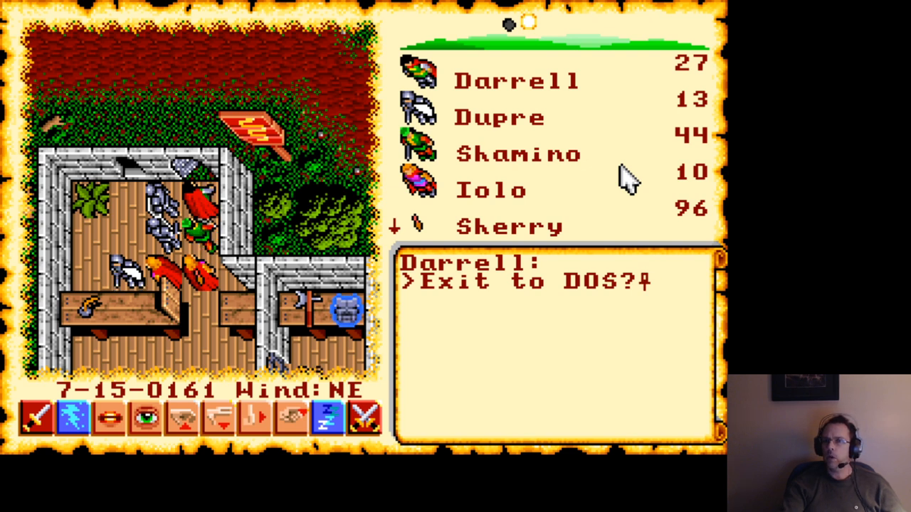
{"action": "key", "text": "y"}
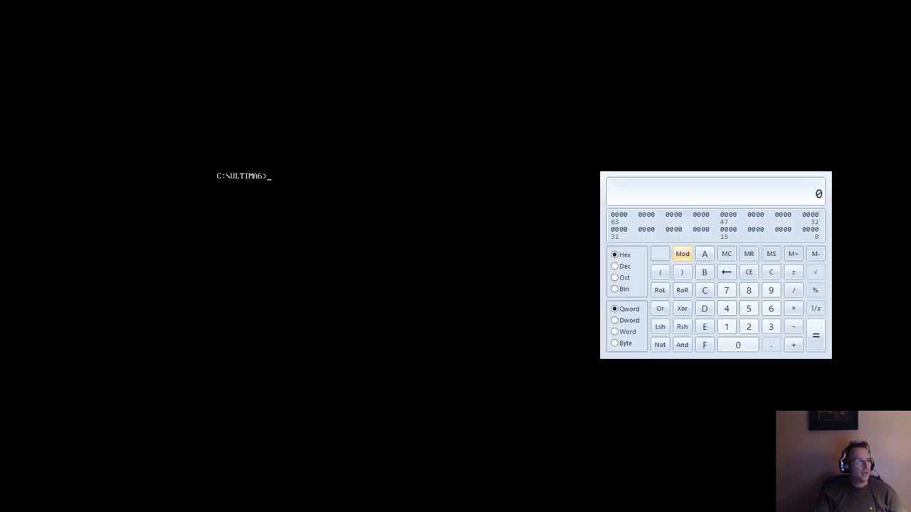
Convert decimal 27 to hexadecimal in the calculator.
{"action": "left_click", "coordinate": [617, 266]}
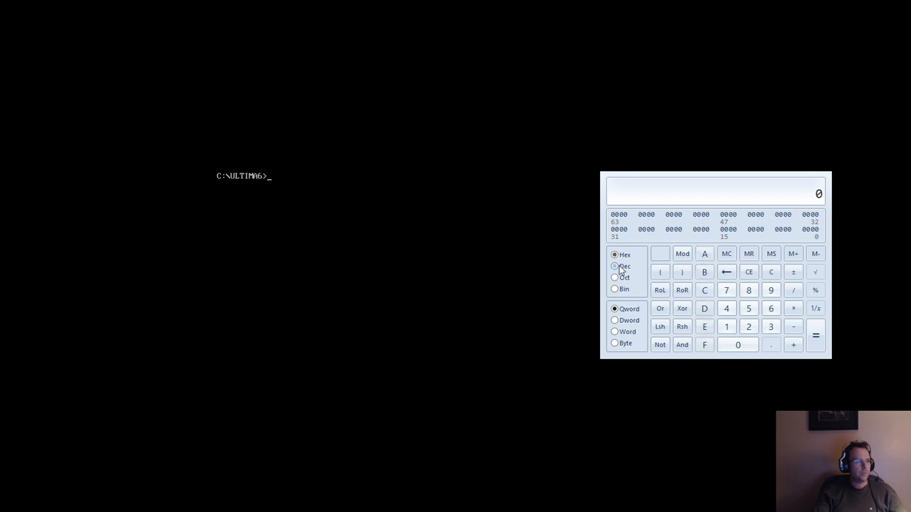
{"action": "left_click", "coordinate": [748, 327]}
{"action": "left_click", "coordinate": [727, 290]}
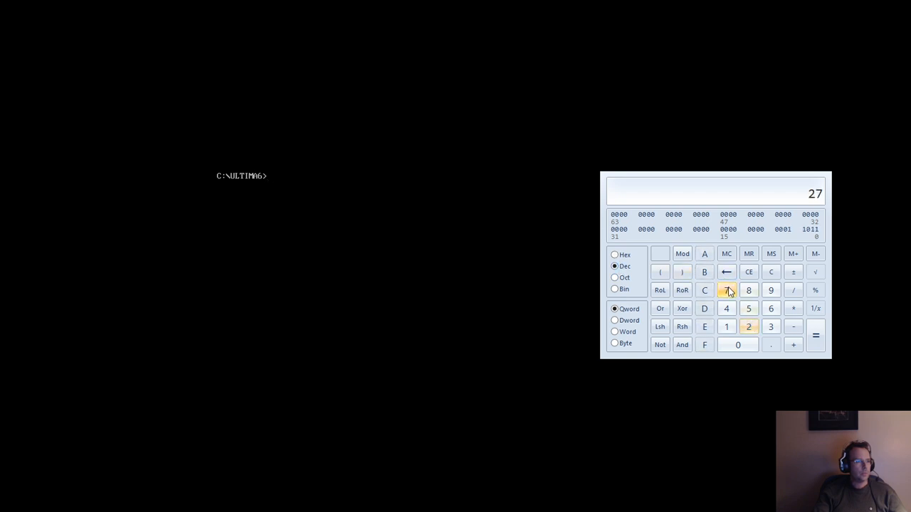
{"action": "left_click", "coordinate": [622, 256]}
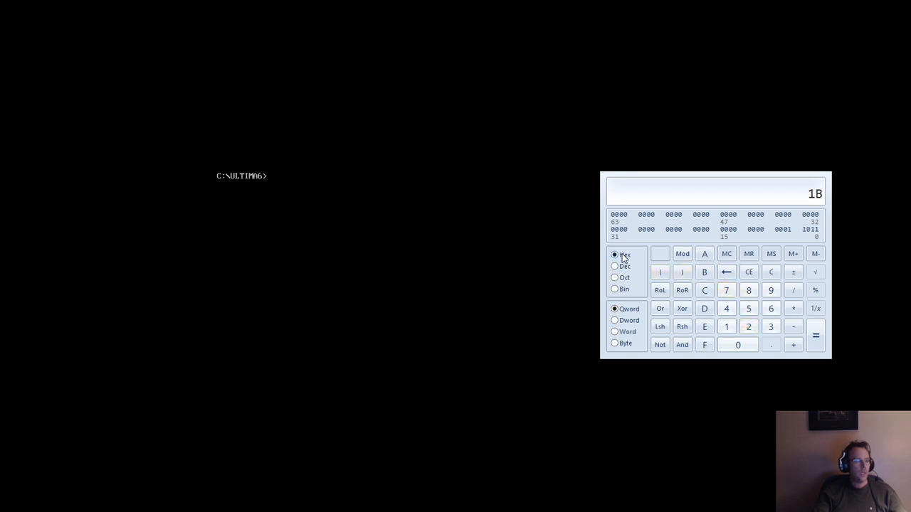
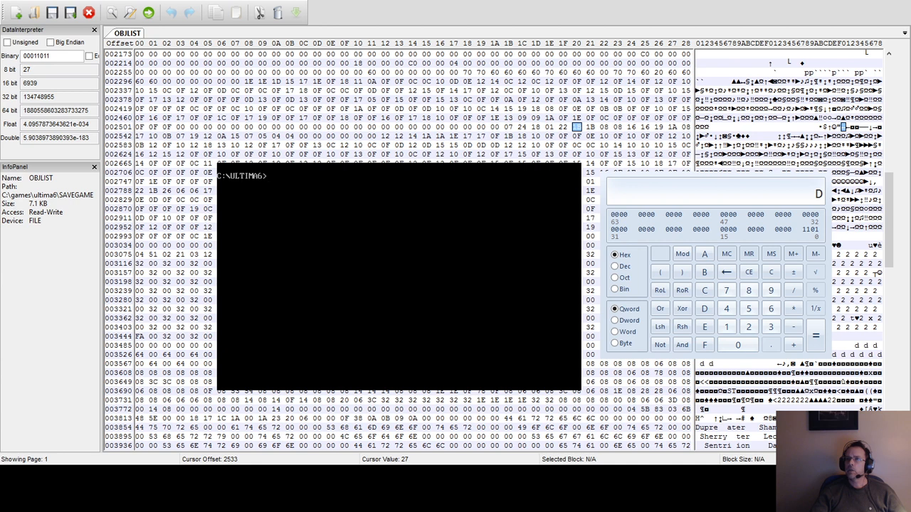
Search onward through the OBJLIST save file for successive occurrences of hex byte 1B.
{"action": "key", "text": "F3"}
{"action": "key", "text": "F3"}
{"action": "key", "text": "F3"}
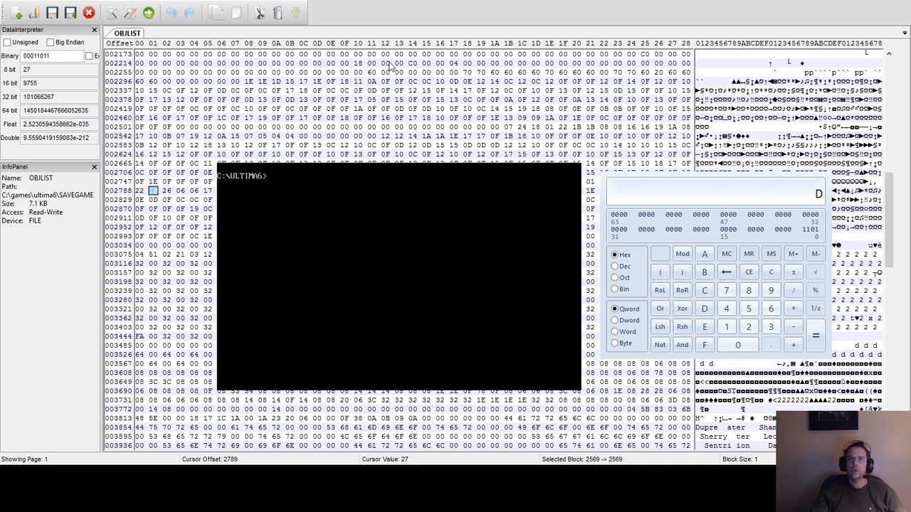
{"action": "key", "text": "F3"}
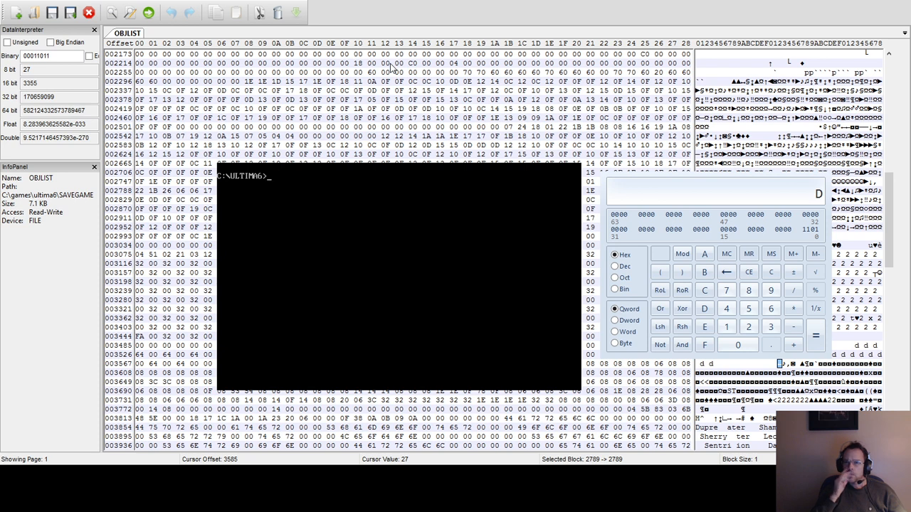
{"action": "key", "text": "F3"}
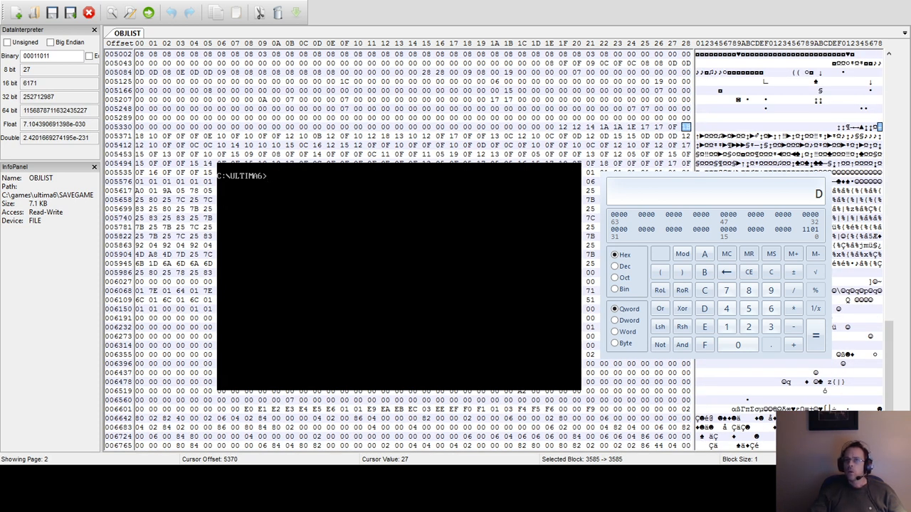
{"action": "key", "text": "F3"}
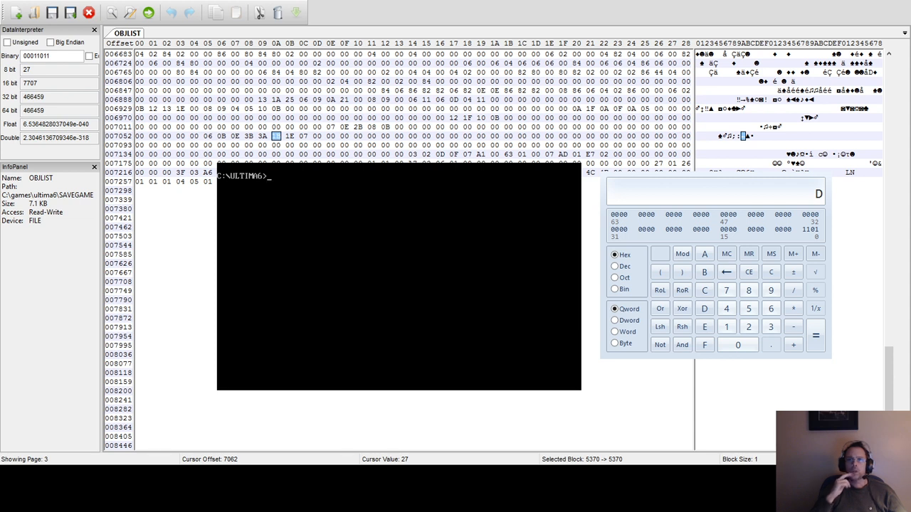
Set the byte at offset 7062 in OBJLIST to hex 50.
{"action": "left_click", "coordinate": [279, 140]}
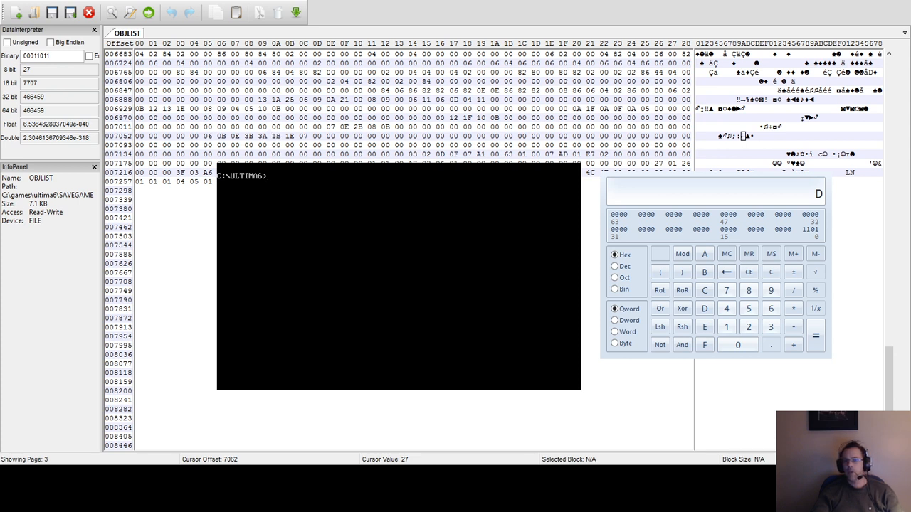
{"action": "type", "text": "5"}
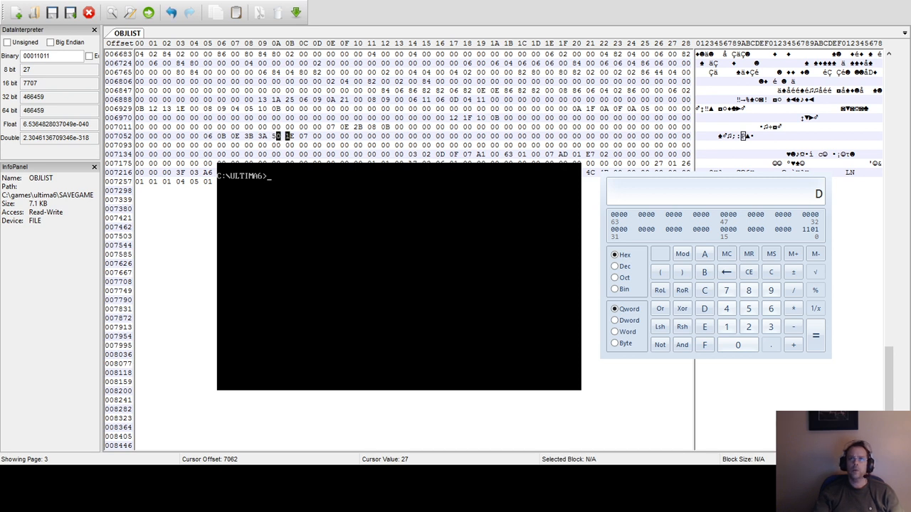
{"action": "type", "text": "0"}
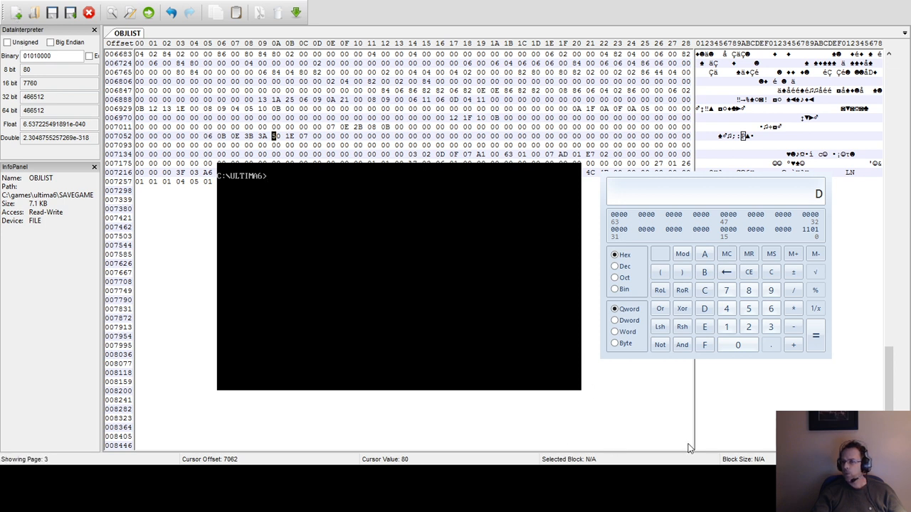
Run ultima6, continue the saved game with Journey Onward, and decline the exit to DOS.
{"action": "type", "text": "ultima6"}
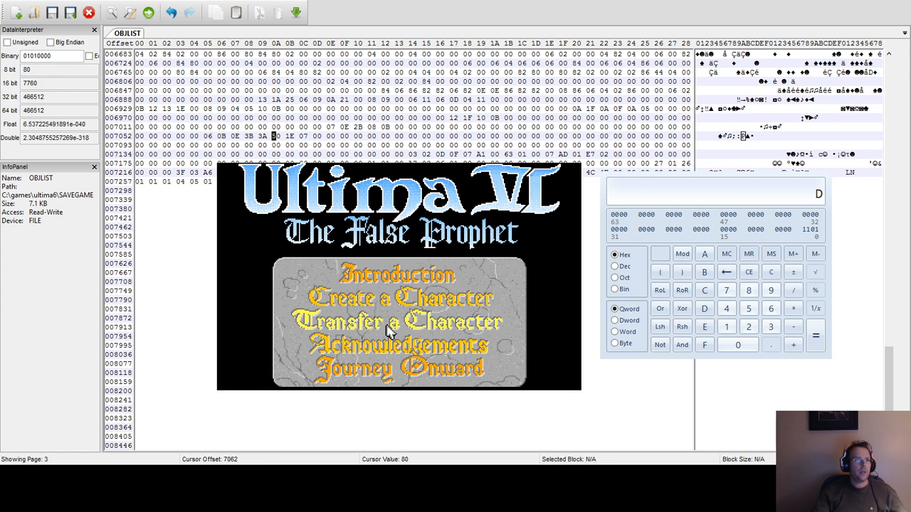
{"action": "left_click", "coordinate": [375, 372]}
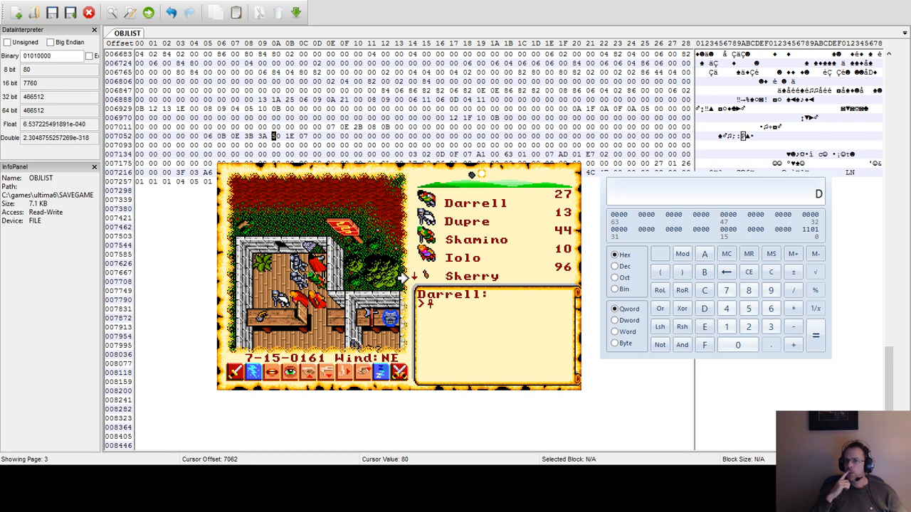
{"action": "key", "text": "ctrl+e"}
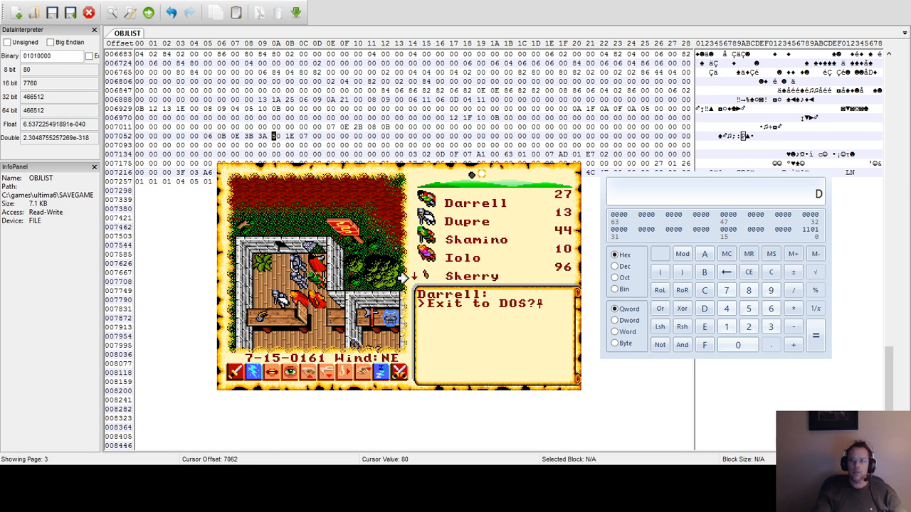
{"action": "key", "text": "n"}
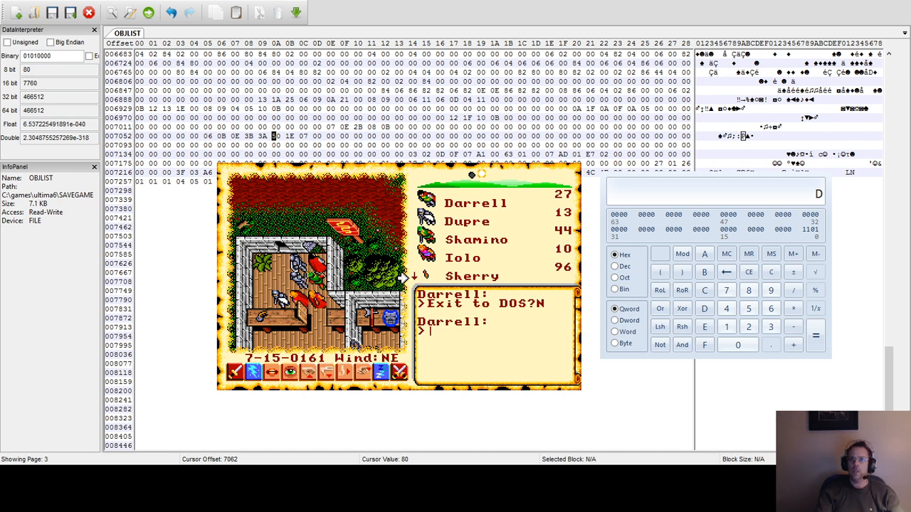
Open the lead character's status page in the game and cycle through the party members' stats and inventory.
{"action": "key", "text": "F1"}
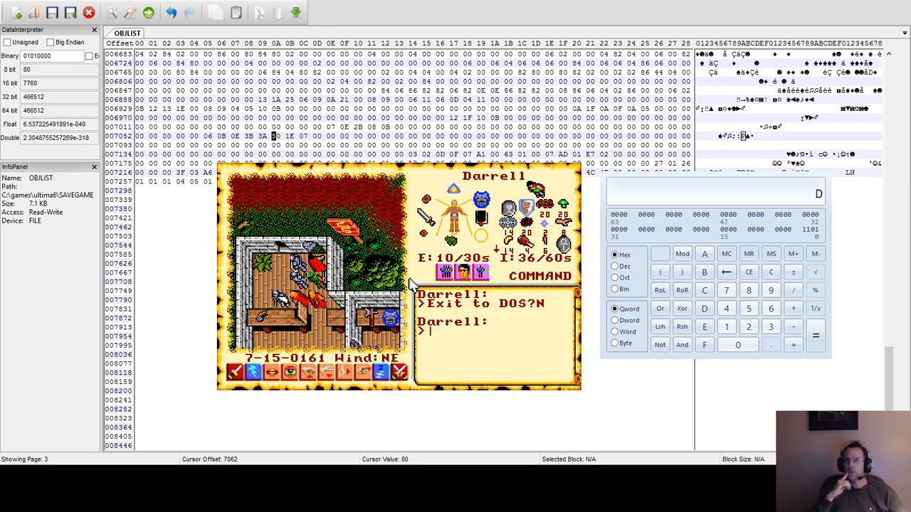
{"action": "left_click", "coordinate": [459, 274]}
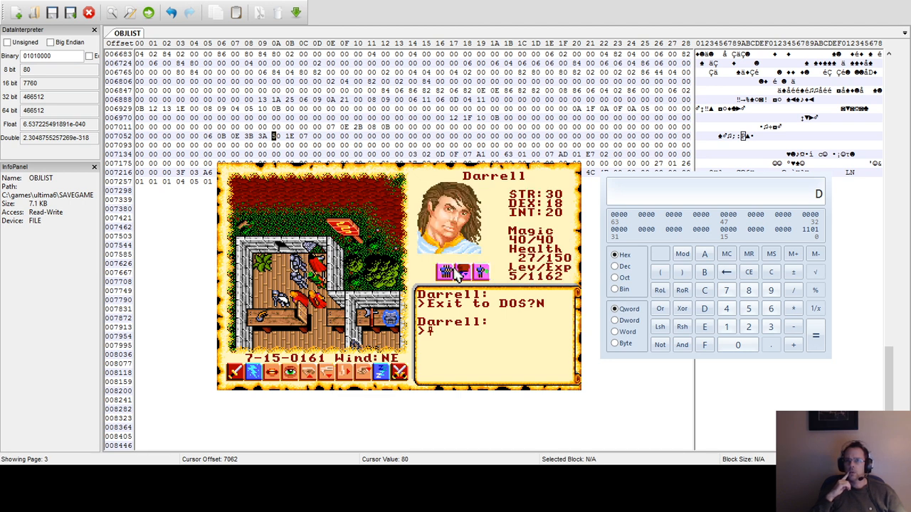
{"action": "left_click", "coordinate": [459, 273]}
{"action": "left_click", "coordinate": [463, 277]}
{"action": "left_click", "coordinate": [445, 273]}
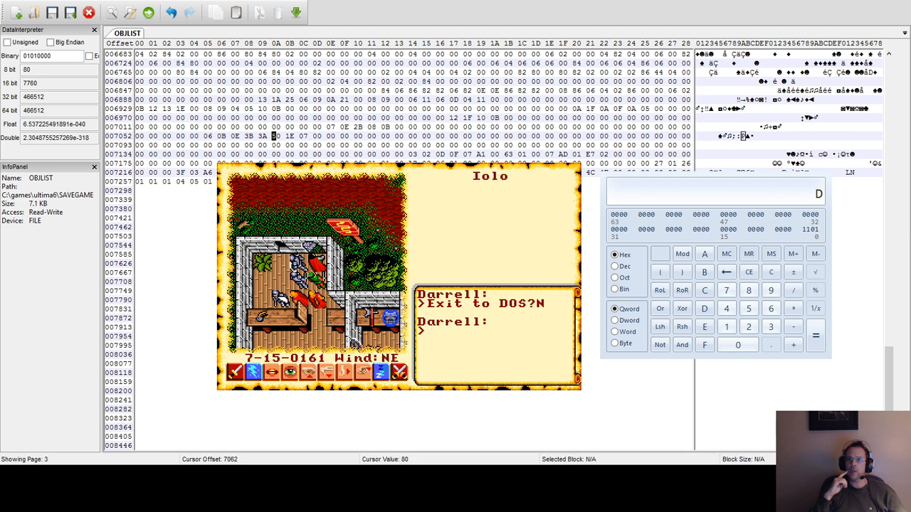
{"action": "left_click", "coordinate": [445, 272]}
{"action": "left_click", "coordinate": [443, 272]}
{"action": "left_click", "coordinate": [442, 272]}
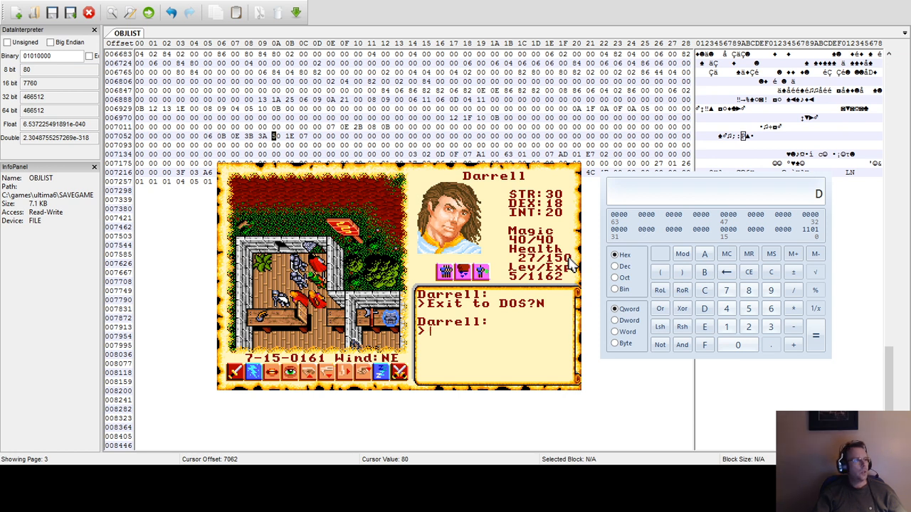
Convert decimal 150 to hexadecimal in the calculator.
{"action": "left_click", "coordinate": [771, 271]}
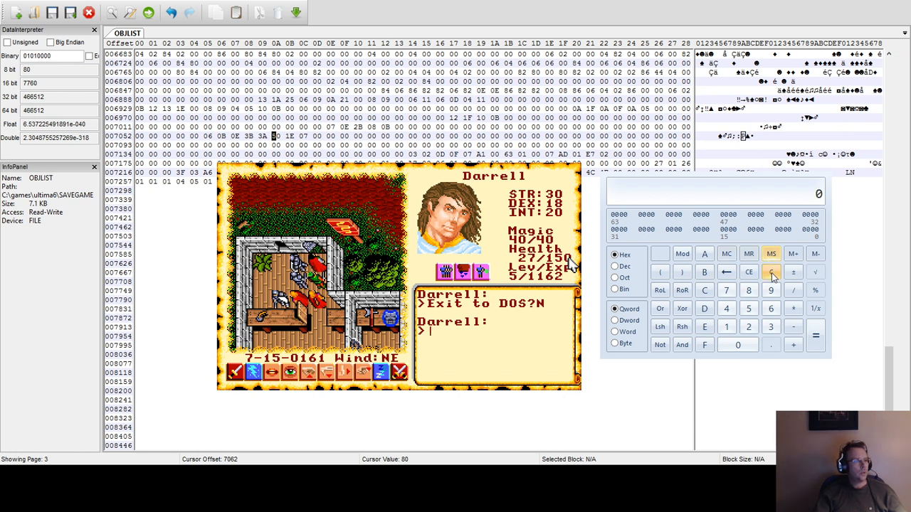
{"action": "left_click", "coordinate": [616, 265]}
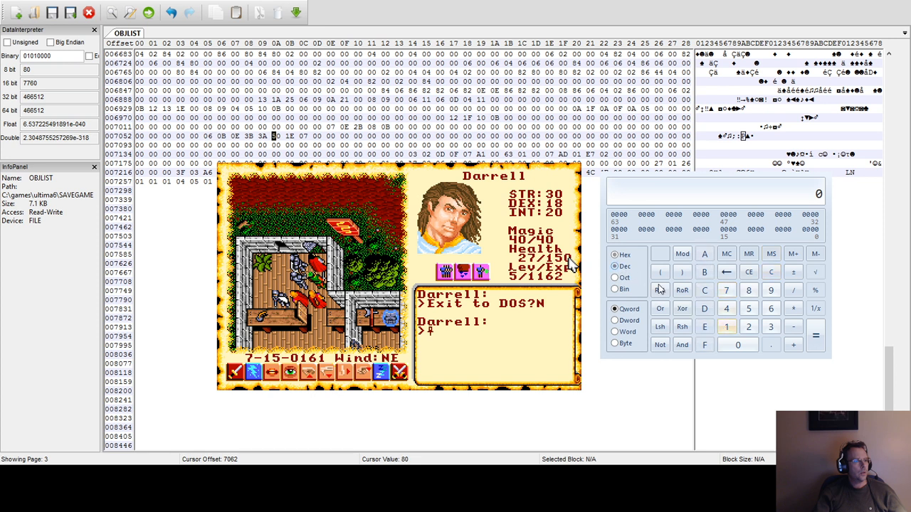
{"action": "left_click", "coordinate": [726, 326]}
{"action": "left_click", "coordinate": [748, 308]}
{"action": "left_click", "coordinate": [740, 345]}
{"action": "left_click", "coordinate": [617, 254]}
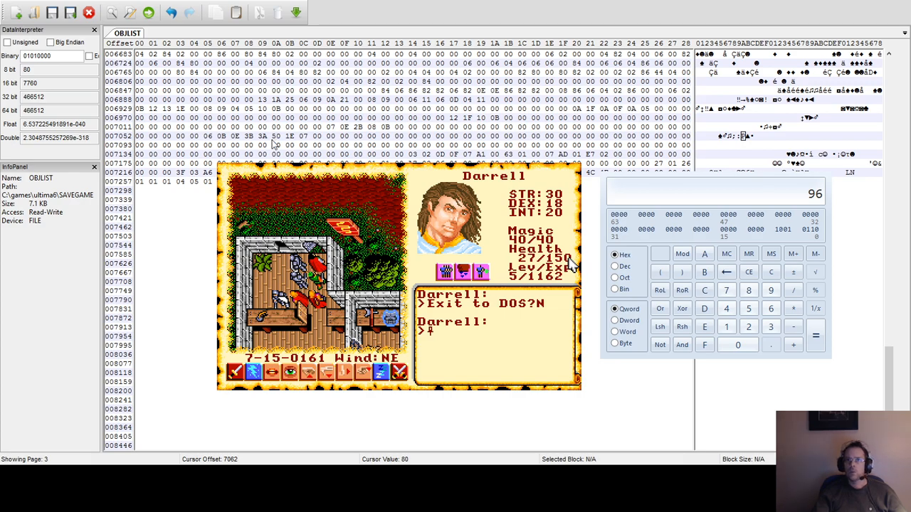
Restore the byte at offset 7062 in OBJLIST to hex 1B.
{"action": "key", "text": "Home"}
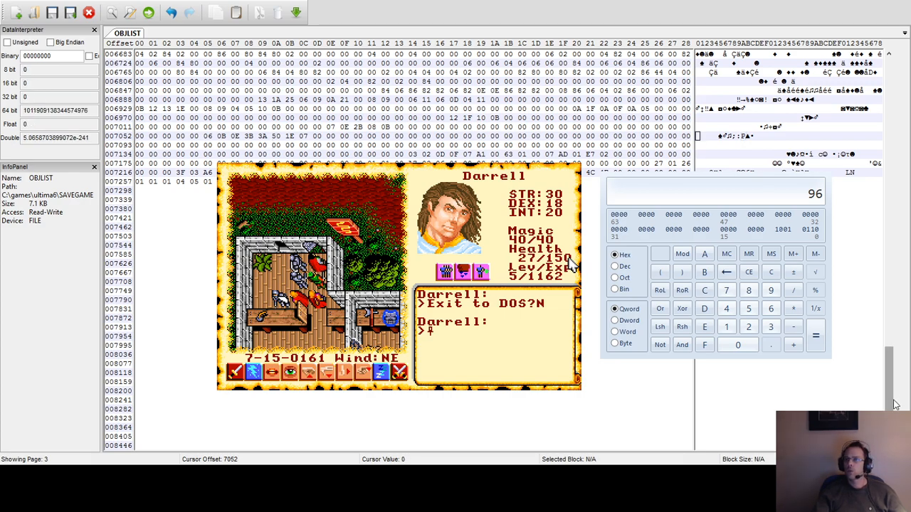
{"action": "mouse_move", "coordinate": [891, 415]}
{"action": "left_mouse_down"}
{"action": "mouse_move", "coordinate": [895, 289]}
{"action": "mouse_move", "coordinate": [892, 420]}
{"action": "left_mouse_up"}
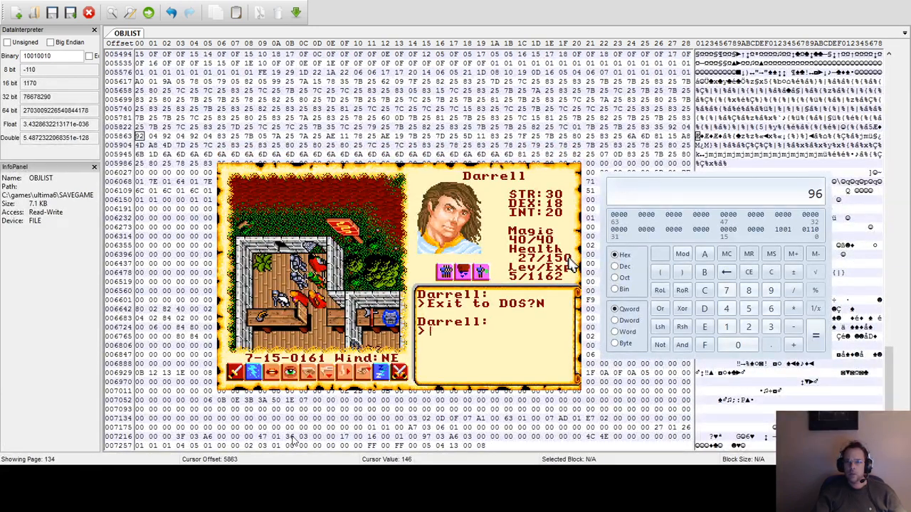
{"action": "left_click", "coordinate": [278, 400]}
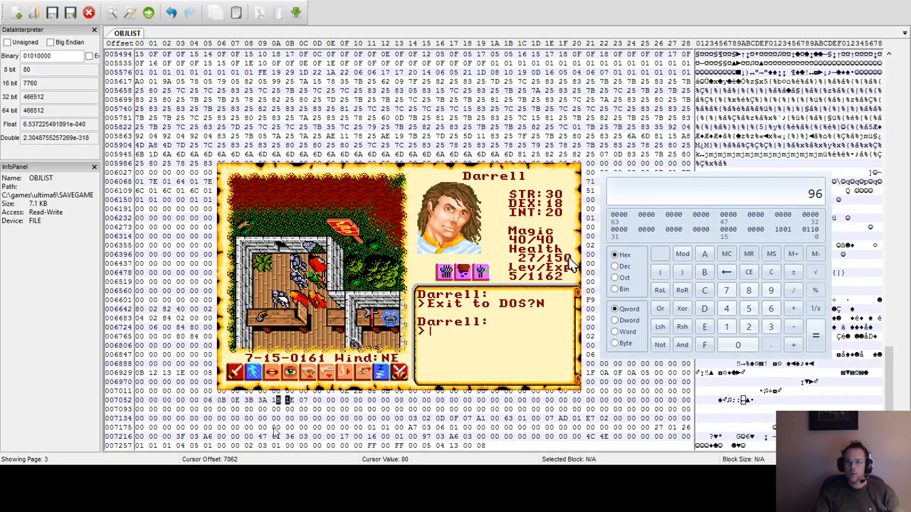
Search OBJLIST from the start of the file for successive occurrences of hex byte 96.
{"action": "left_click_drag", "start_coordinate": [889, 377], "coordinate": [900, 107]}
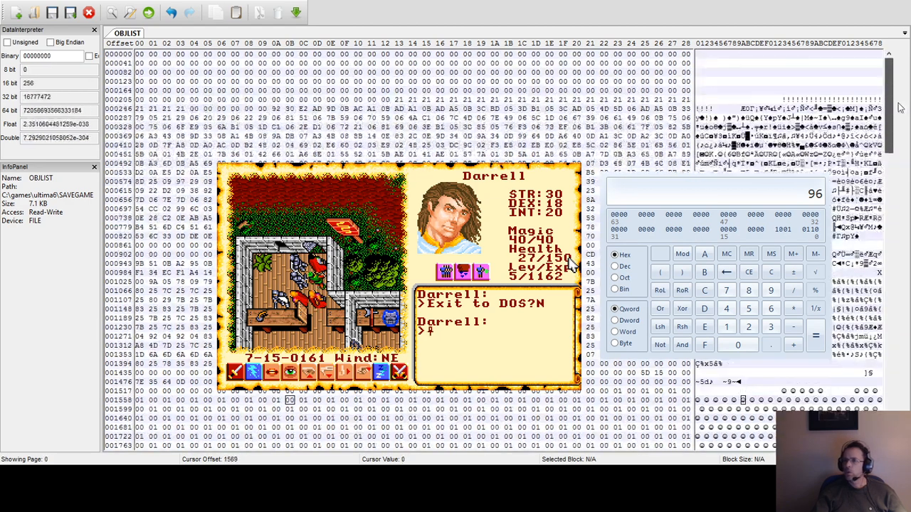
{"action": "left_click", "coordinate": [195, 55]}
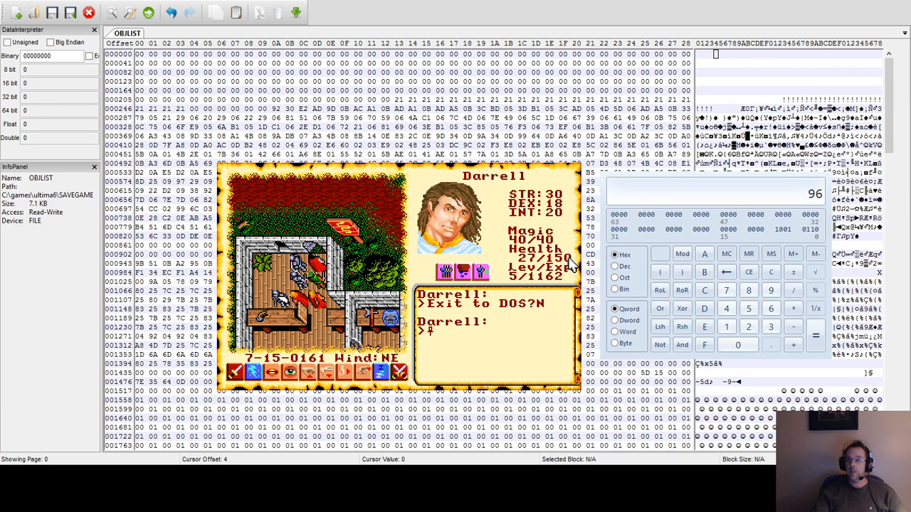
{"action": "left_click", "coordinate": [595, 214]}
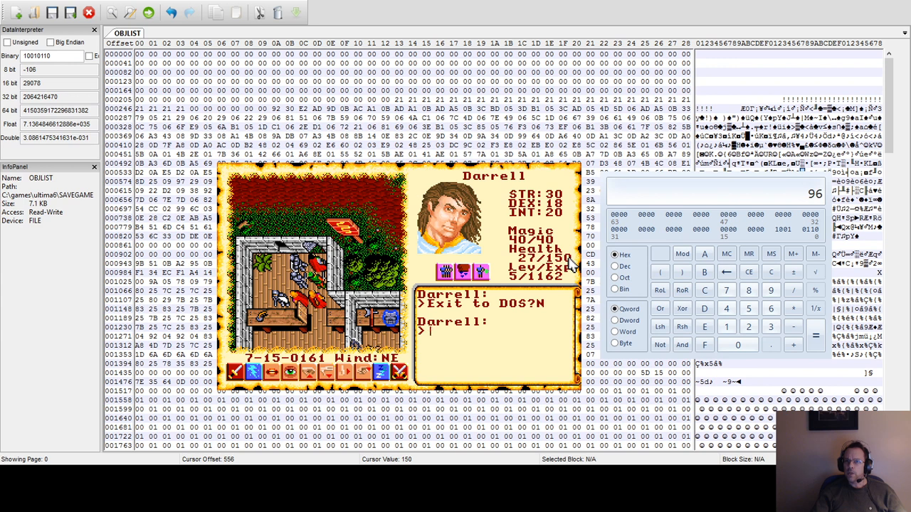
{"action": "key", "text": "F3"}
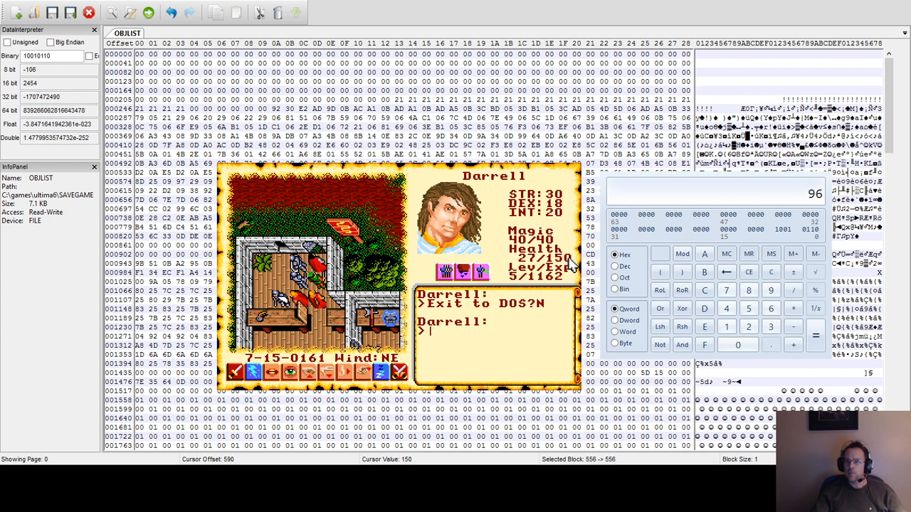
{"action": "key", "text": "F3"}
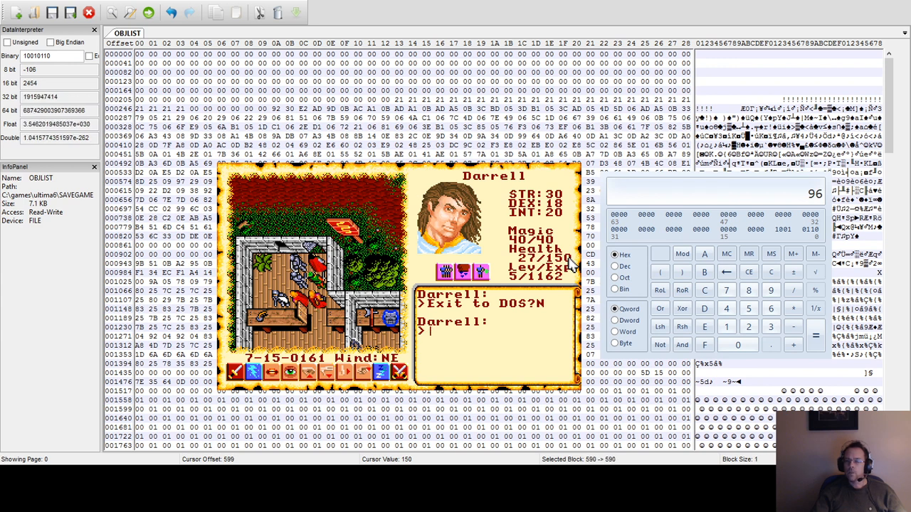
{"action": "key", "text": "F3"}
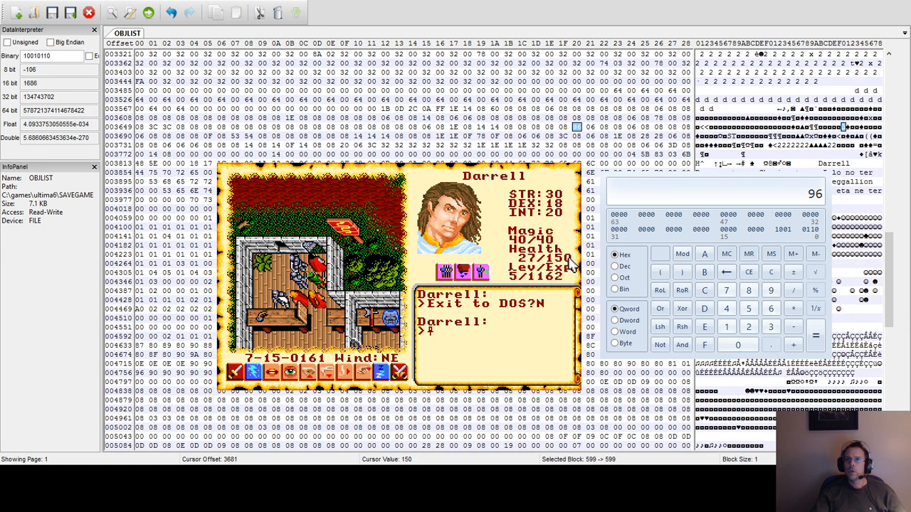
{"action": "key", "text": "F3"}
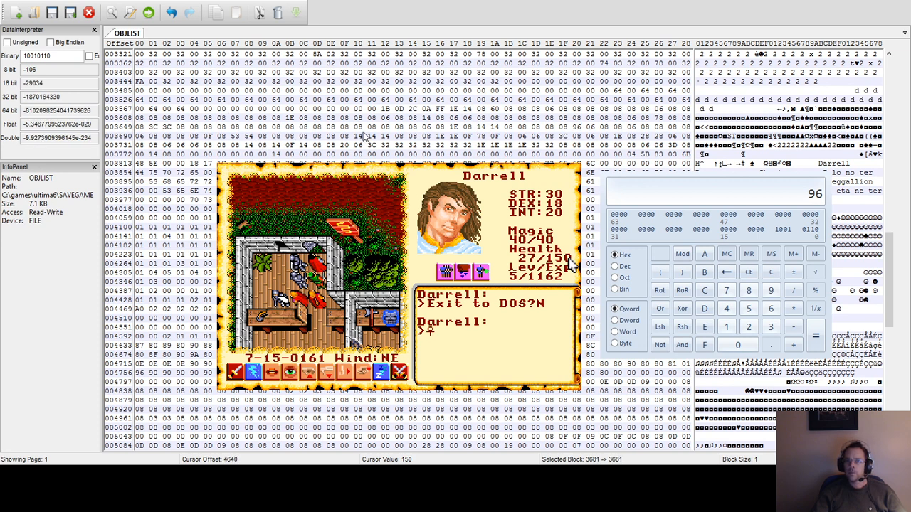
{"action": "key", "text": "F3"}
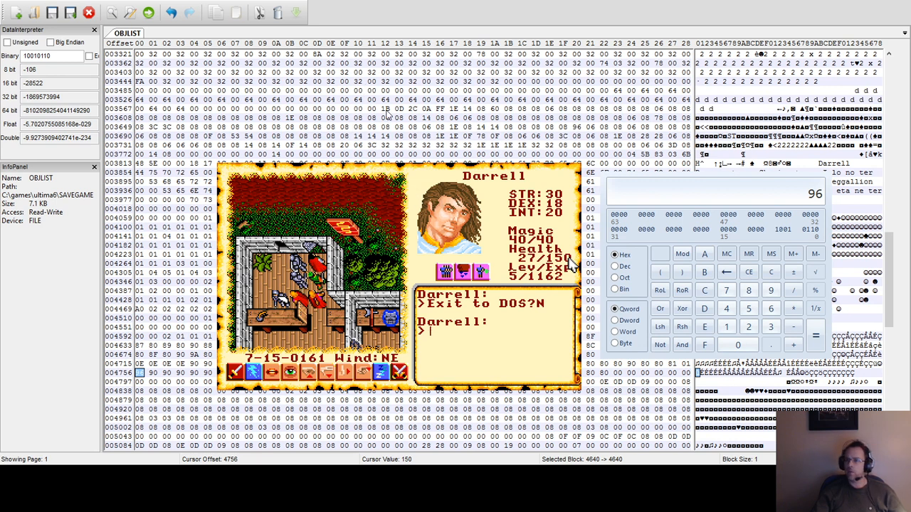
Restart the search for hex 96 from the beginning of OBJLIST and place the cursor on the match at offset 556.
{"action": "left_click_drag", "start_coordinate": [567, 211], "coordinate": [536, 200]}
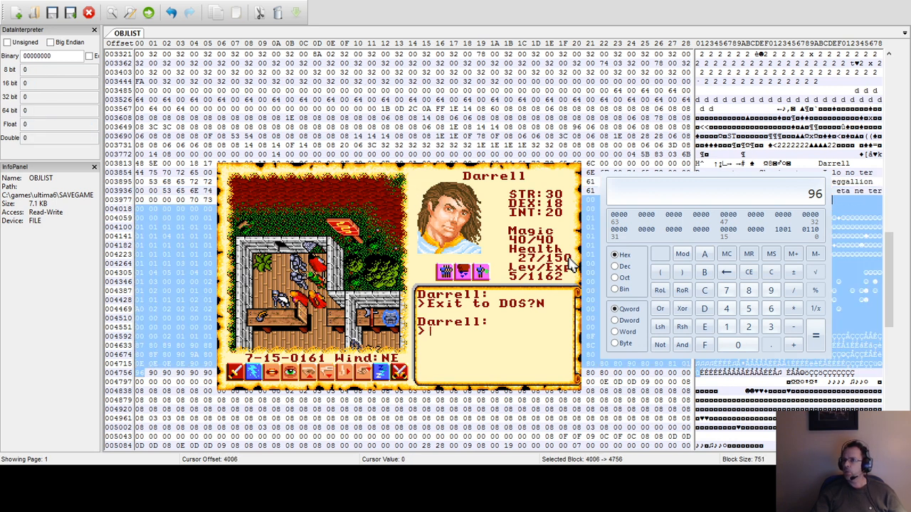
{"action": "left_click", "coordinate": [249, 191]}
{"action": "scroll", "coordinate": [752, 64], "scroll_direction": "down", "scroll_amount": 7}
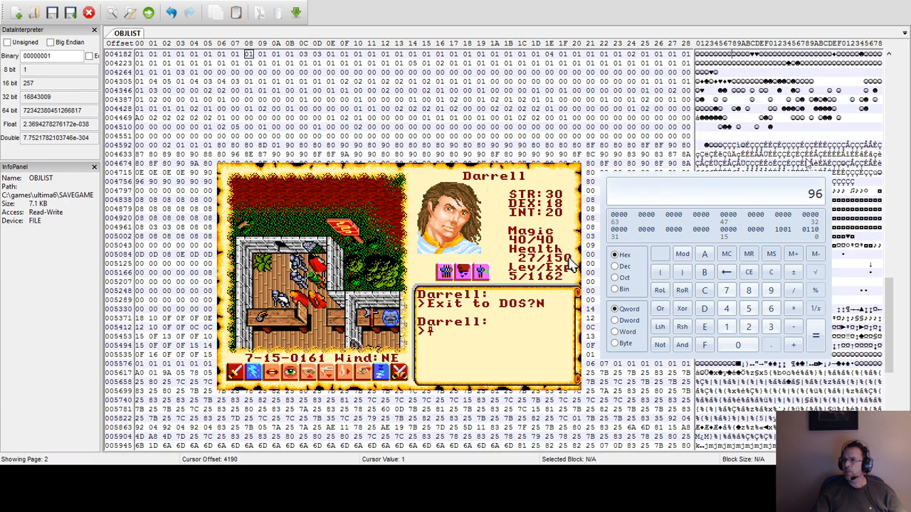
{"action": "scroll", "coordinate": [751, 64], "scroll_direction": "down", "scroll_amount": 10}
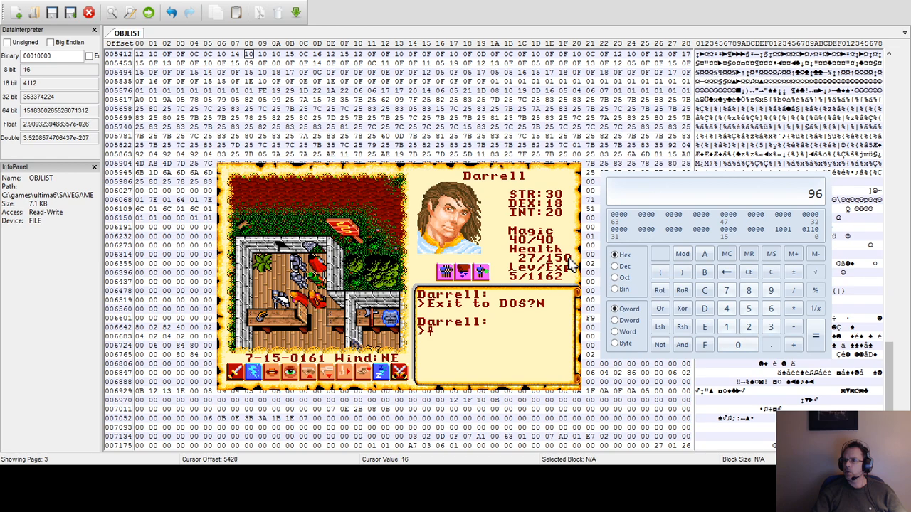
{"action": "left_click_drag", "start_coordinate": [891, 395], "coordinate": [899, 94]}
{"action": "left_click", "coordinate": [699, 64]}
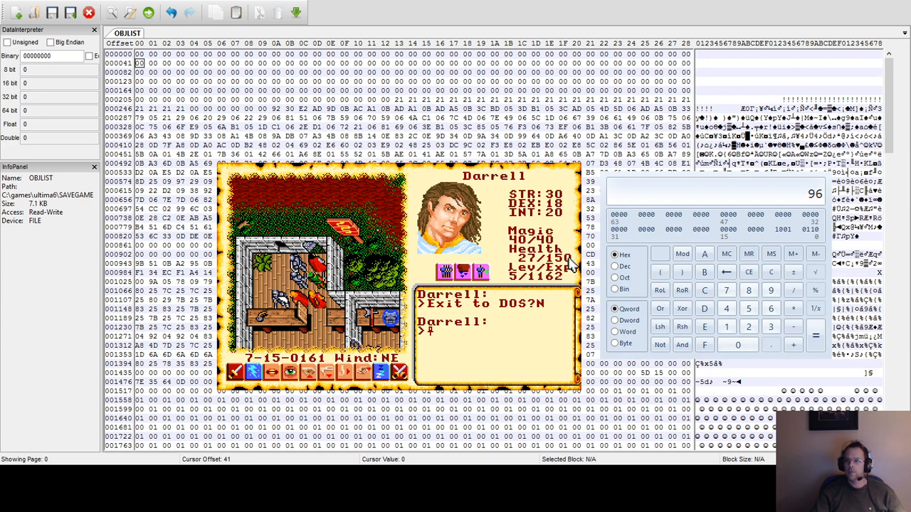
{"action": "left_click", "coordinate": [582, 209]}
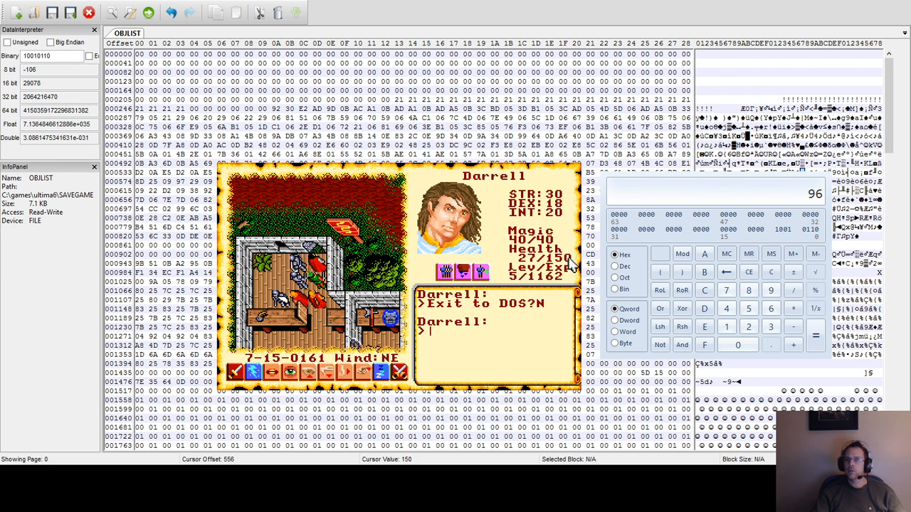
{"action": "key", "text": "Left"}
{"action": "key", "text": "Right"}
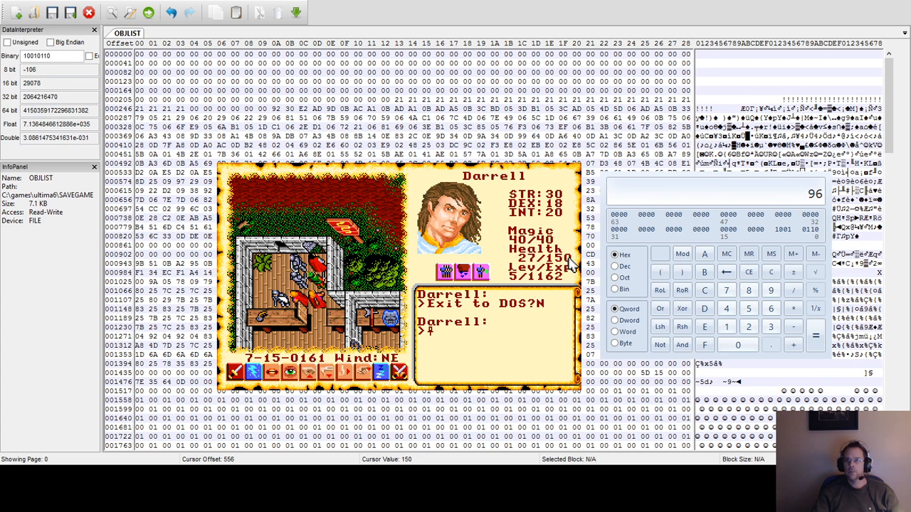
Step through the hex 96 matches in OBJLIST after offset 556 and overwrite the byte at offset 3681 with FF.
{"action": "key", "text": "F3"}
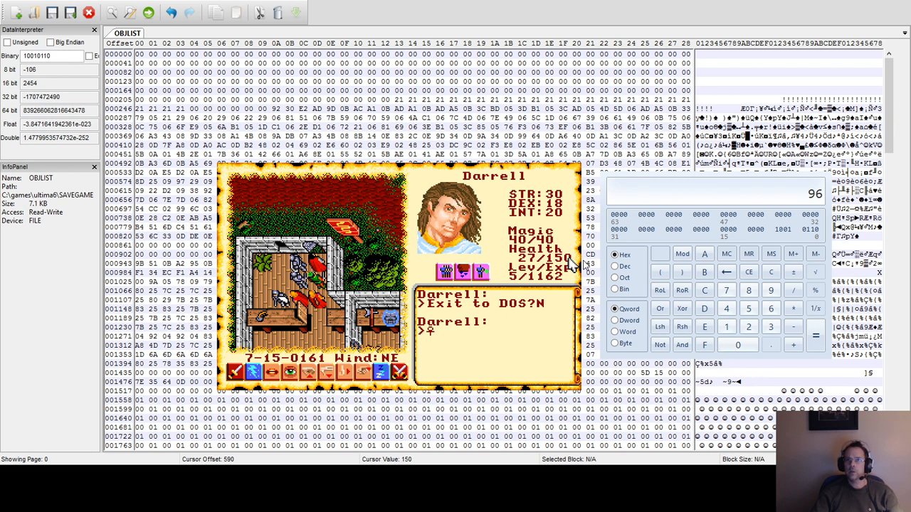
{"action": "key", "text": "F3"}
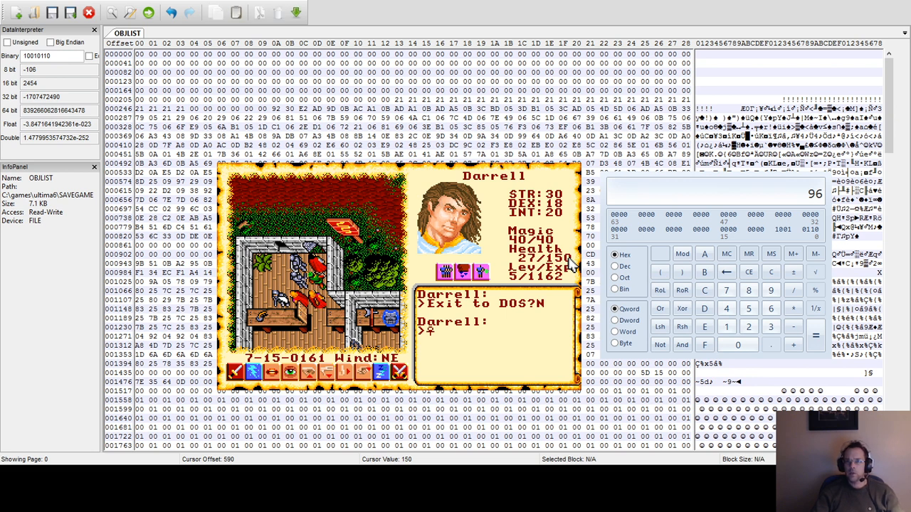
{"action": "key", "text": "F3"}
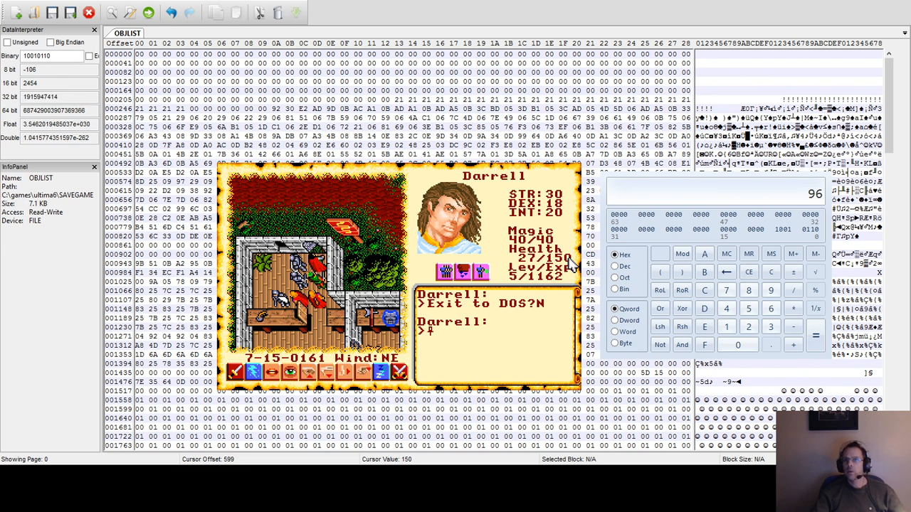
{"action": "key", "text": "F3"}
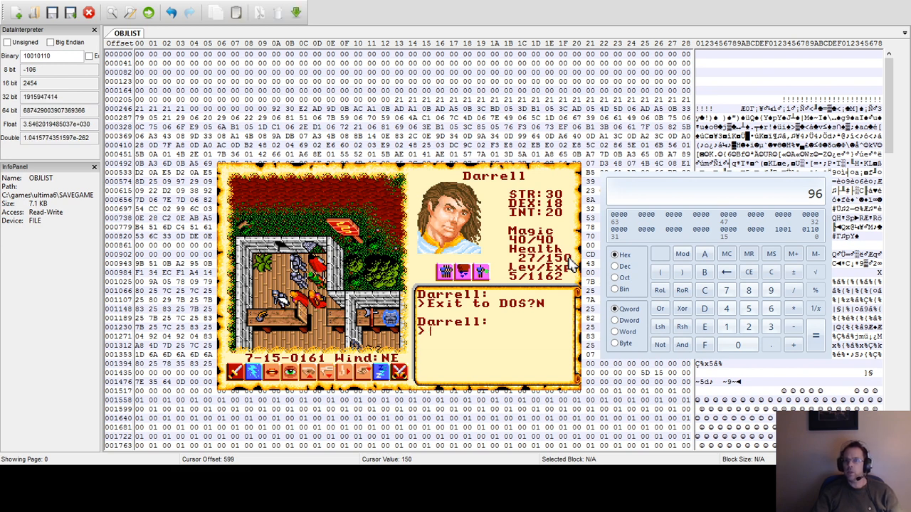
{"action": "key", "text": "F3"}
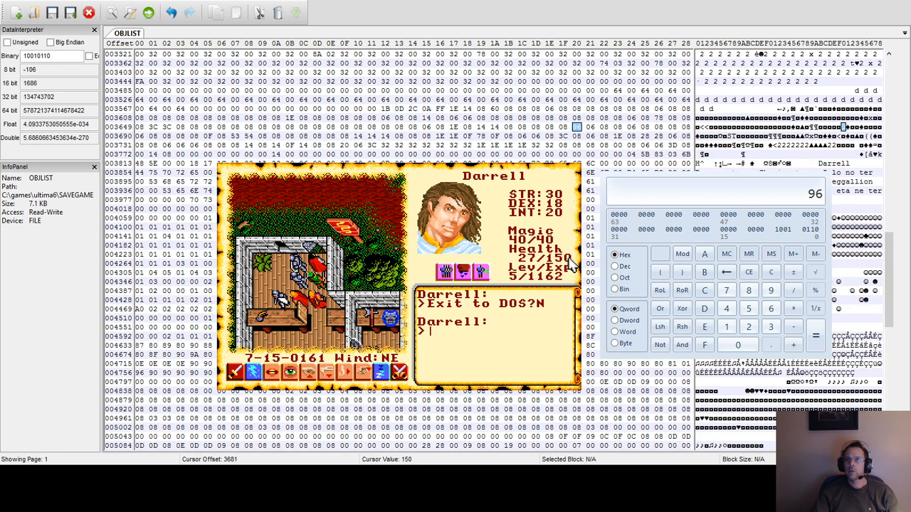
{"action": "left_click", "coordinate": [576, 127]}
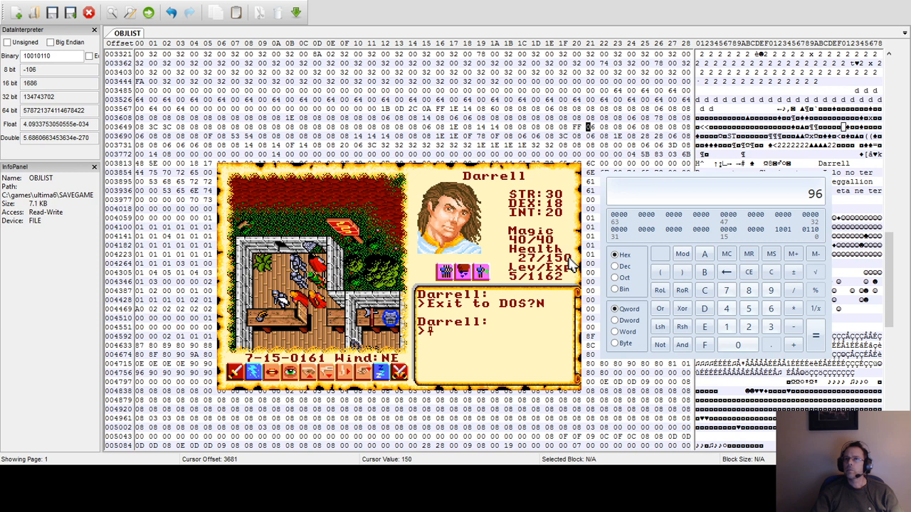
Continue the search for hex 96 past offset 3681 and overwrite the matching byte at offset 4756 with FF.
{"action": "key", "text": "F3"}
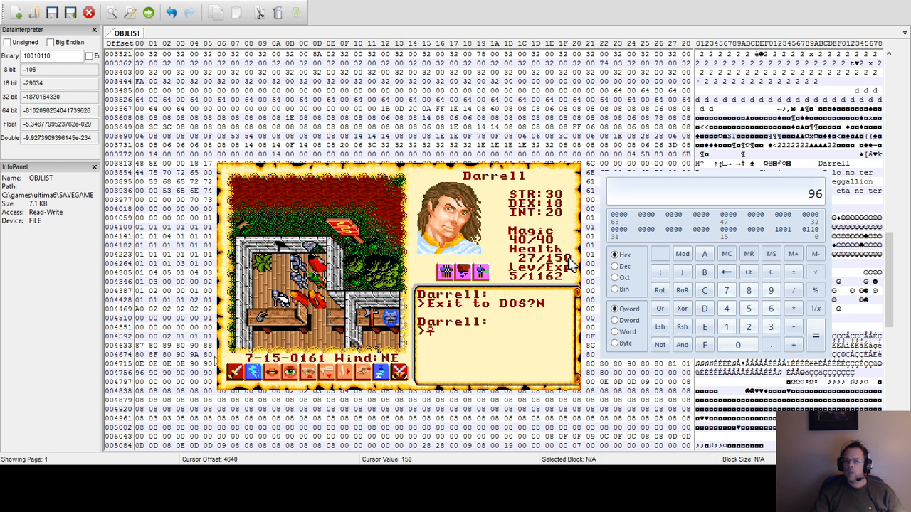
{"action": "key", "text": "Escape"}
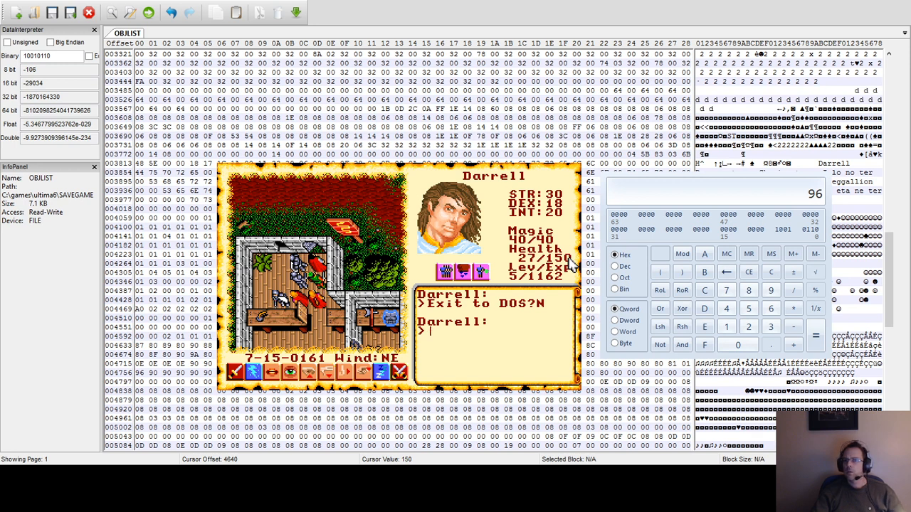
{"action": "left_click", "coordinate": [140, 372]}
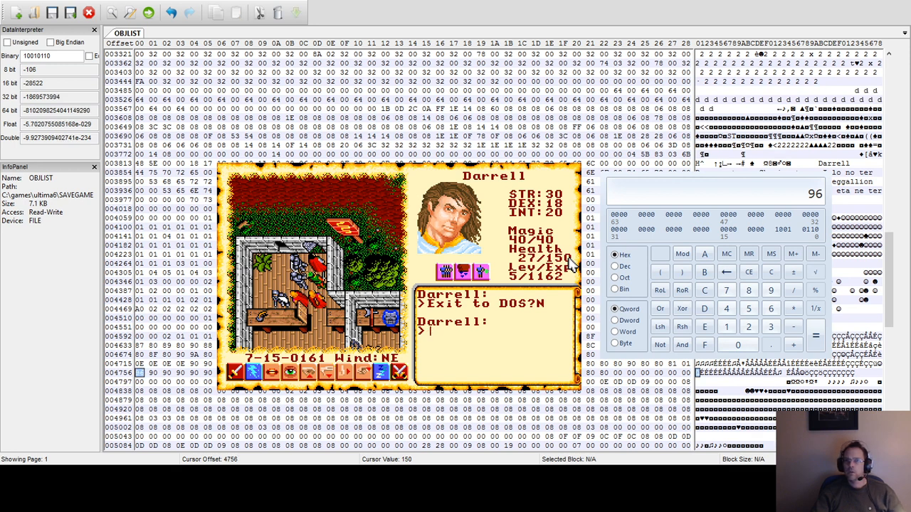
{"action": "left_click", "coordinate": [138, 374]}
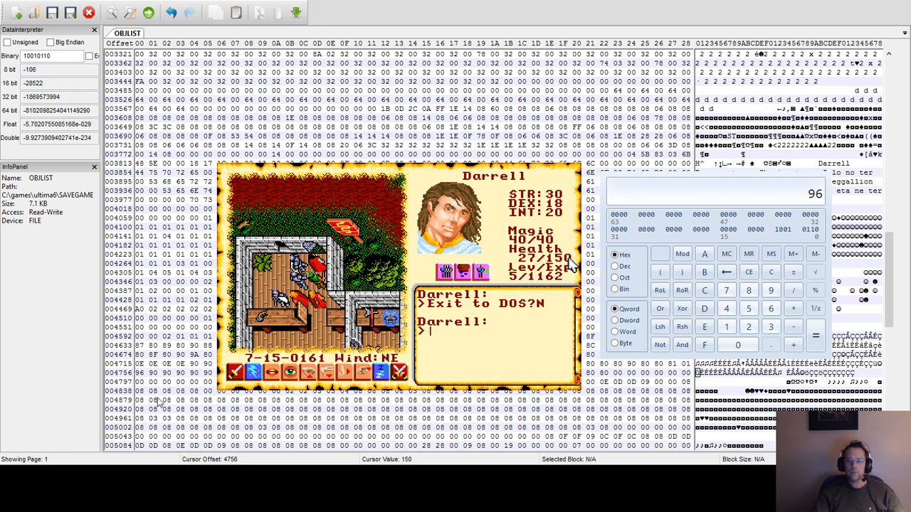
{"action": "type", "text": "FF"}
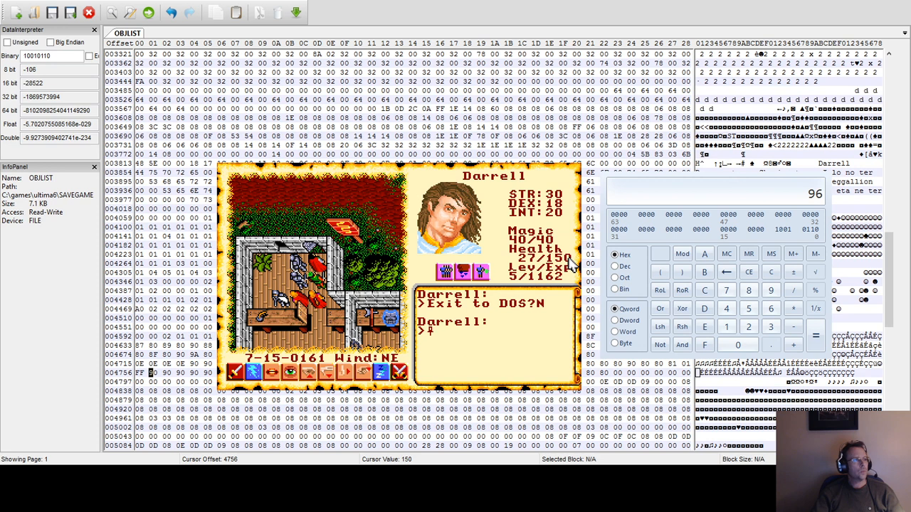
Exit the running Ultima VI session to DOS, then relaunch the game and resume the saved journey.
{"action": "left_click", "coordinate": [181, 218]}
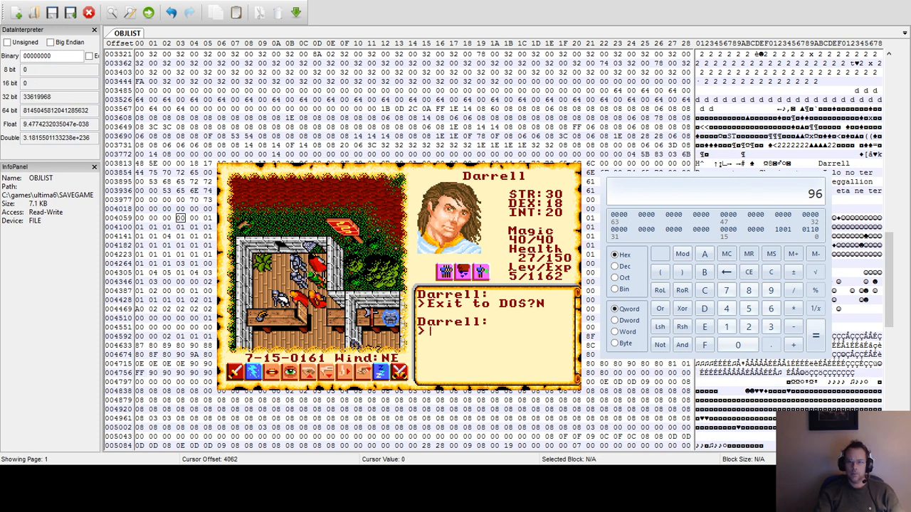
{"action": "key", "text": "q"}
{"action": "key", "text": "y"}
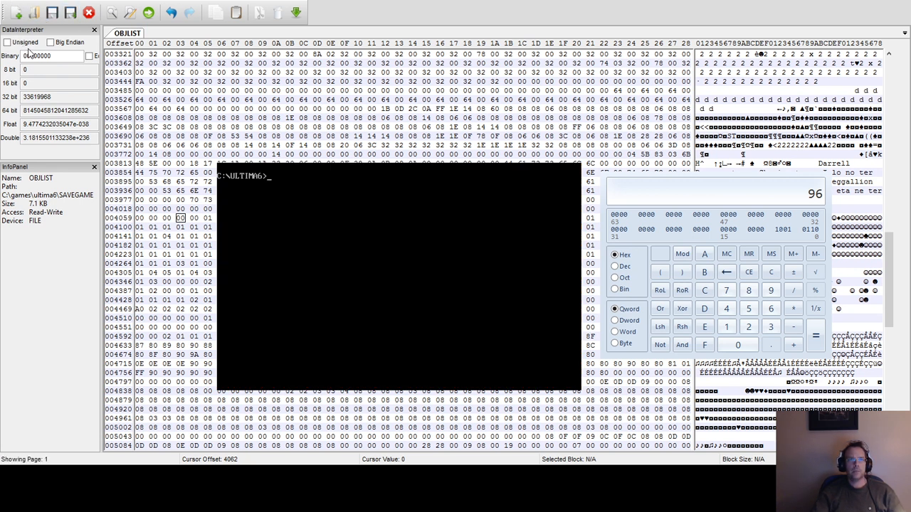
{"action": "left_click", "coordinate": [547, 329]}
{"action": "key", "text": "Up"}
{"action": "key", "text": "Return"}
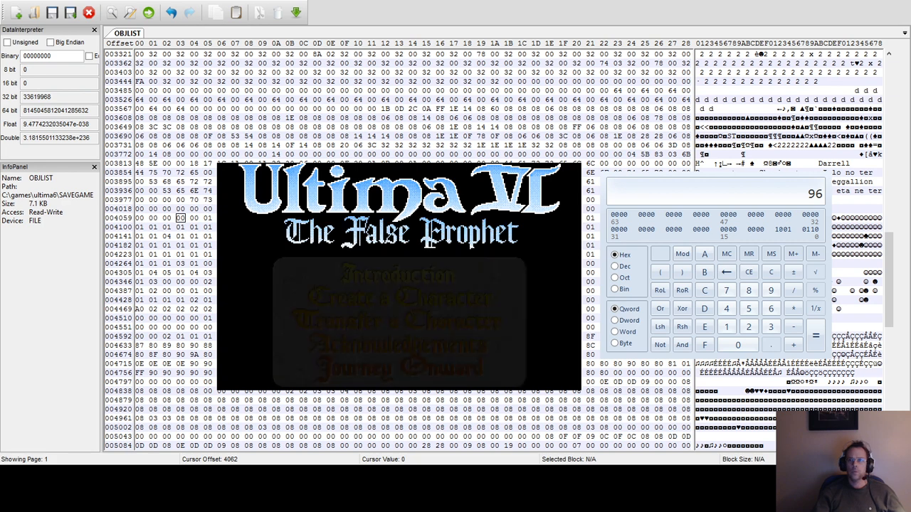
{"action": "left_click", "coordinate": [327, 381]}
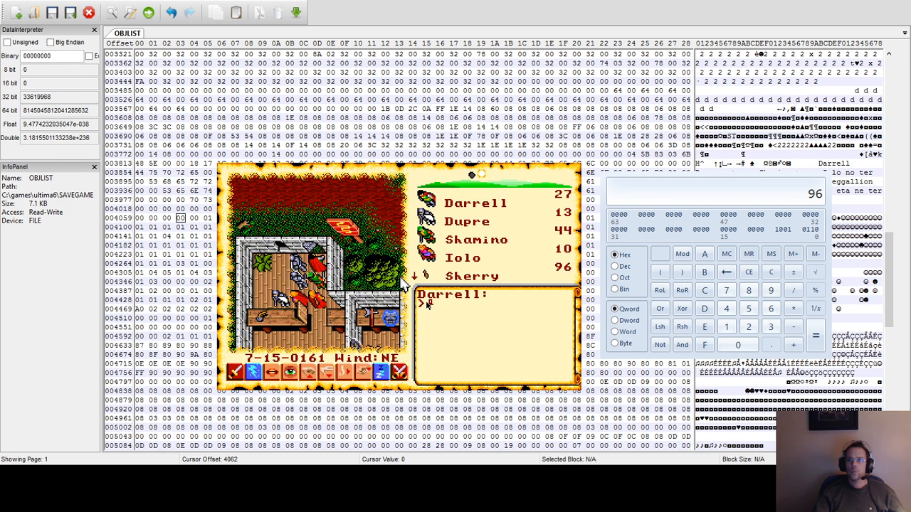
Check the lead character's maximum health on the stats sheet, then exit the game to DOS.
{"action": "left_click", "coordinate": [474, 207]}
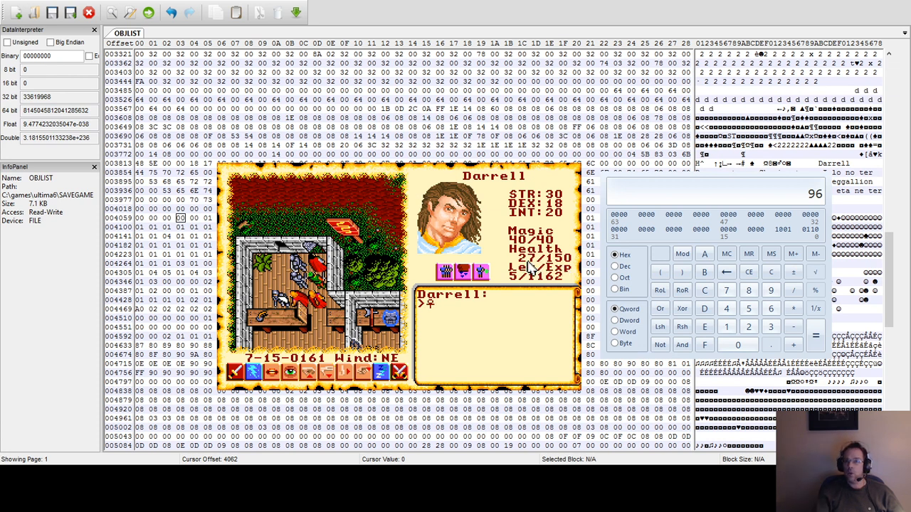
{"action": "key", "text": "q"}
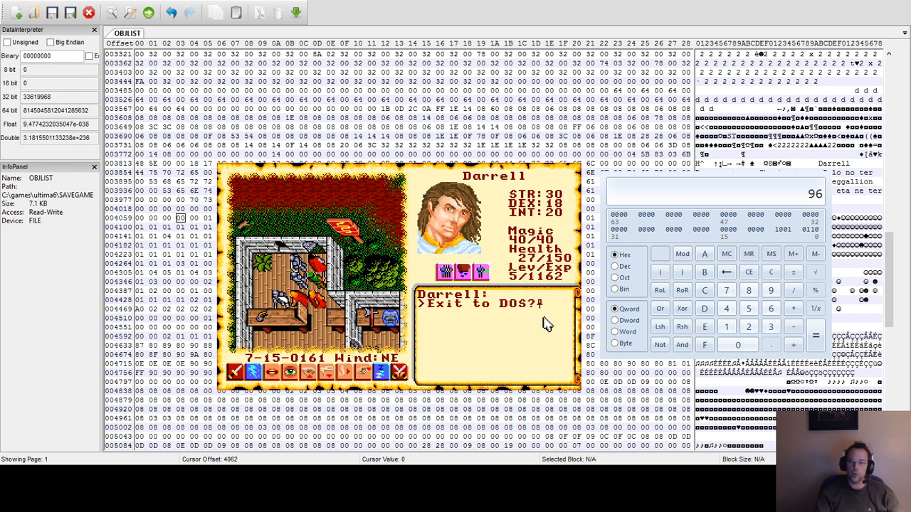
{"action": "key", "text": "y"}
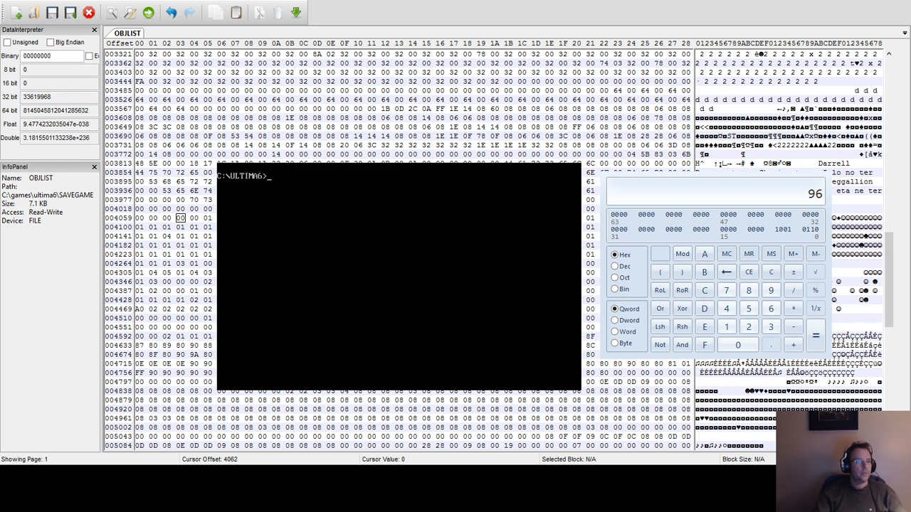